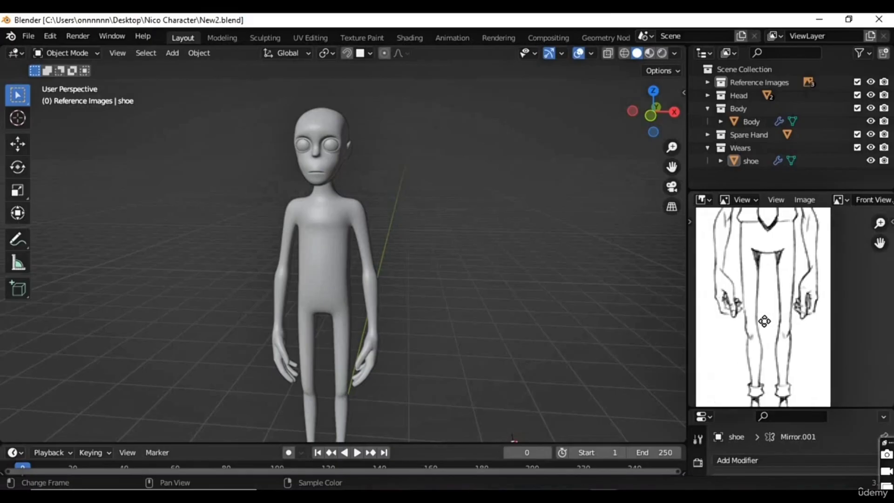
# Step: Check the body's hips against the front reference drawing and open the body mesh in Edit Mode
pyautogui.click(331, 304)
pyautogui.scroll(4, 389, 246)
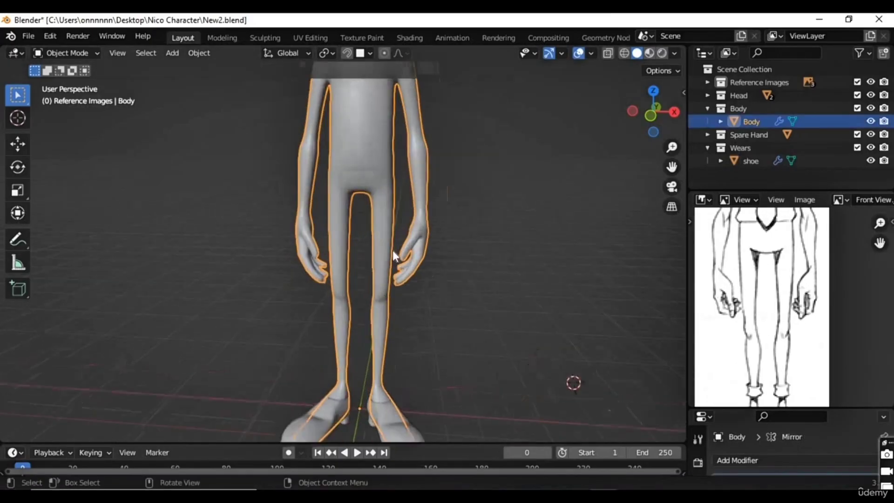
pyautogui.press('KP_1')
pyautogui.scroll(3, 412, 233)
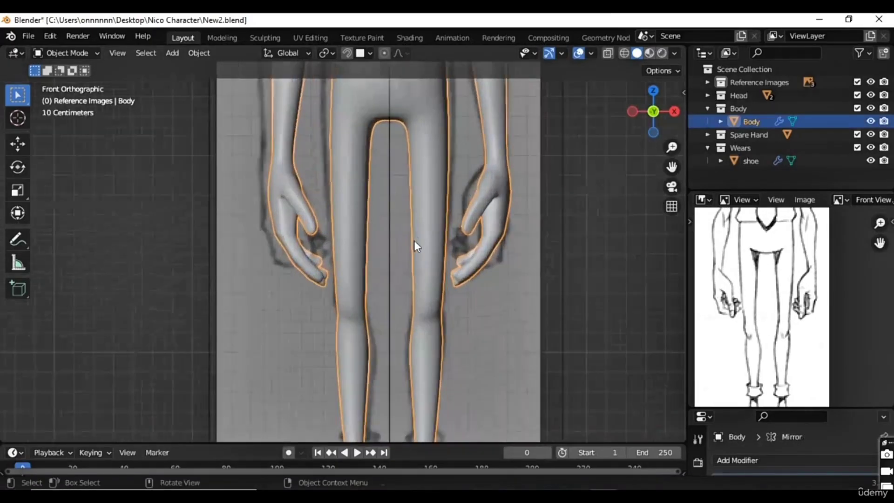
pyautogui.hotkey('alt', 'z')
pyautogui.keyDown('shift'); pyautogui.moveTo(434, 201); pyautogui.dragTo(411, 330, button='middle'); pyautogui.keyUp('shift')
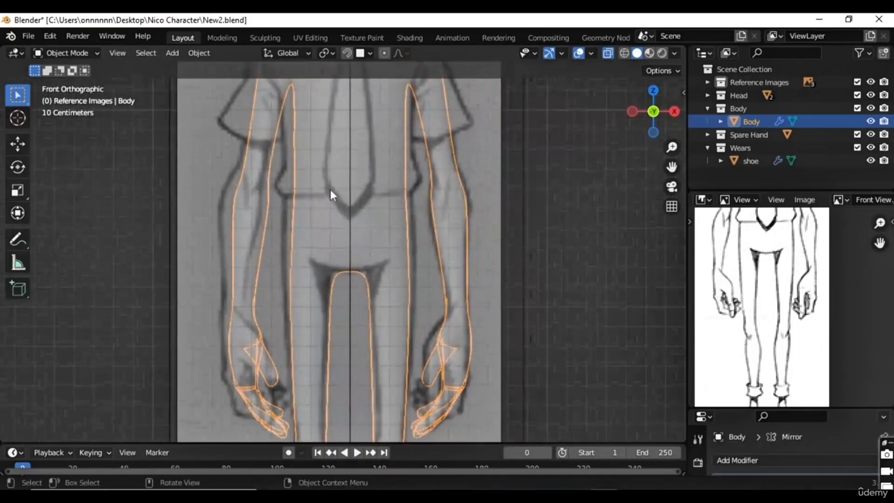
pyautogui.hotkey('alt', 'z')
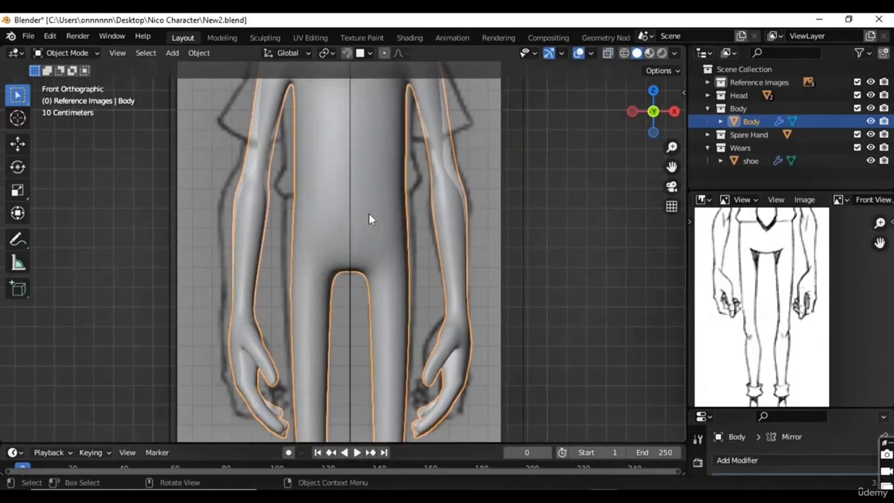
pyautogui.press('Tab')
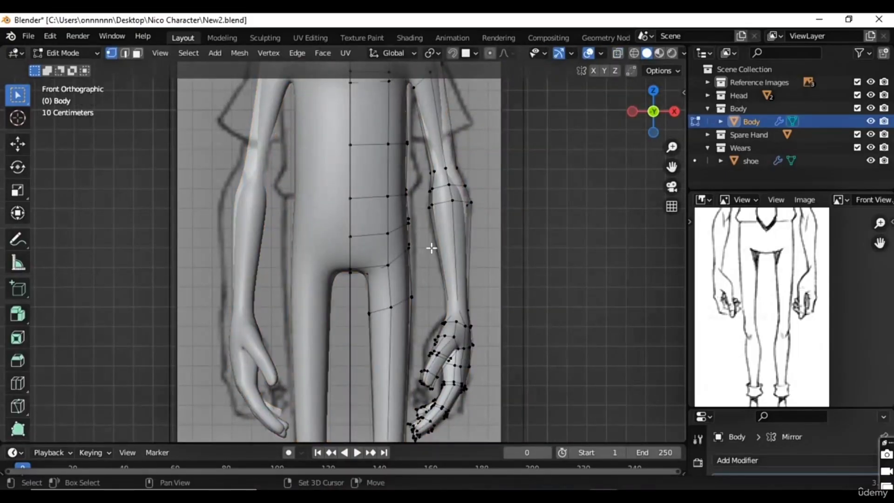
# Step: Switch to face selection with X-ray on and select the body faces around the hips and upper thigh
pyautogui.scroll(1, 428, 247)
pyautogui.scroll(1, 342, 226)
pyautogui.scroll(-1, 343, 226)
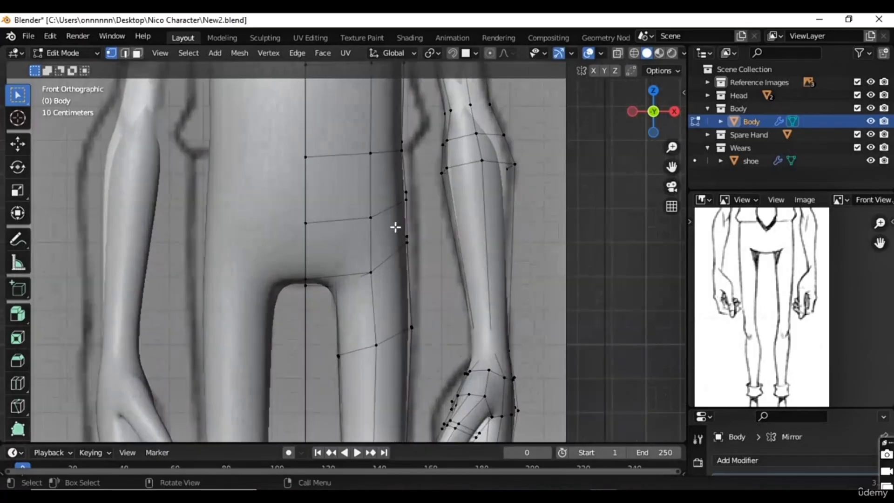
pyautogui.scroll(-1, 200, 129)
pyautogui.click(137, 52)
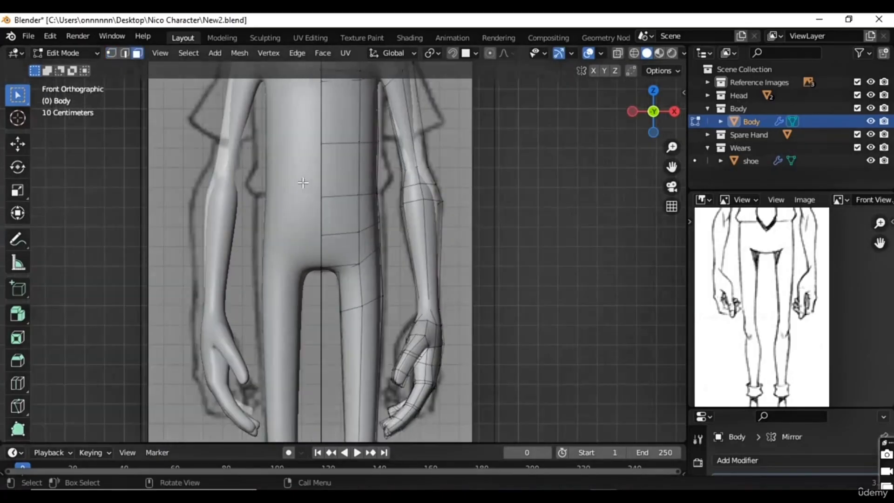
pyautogui.hotkey('alt', 'z')
pyautogui.moveTo(288, 206); pyautogui.dragTo(398, 314)
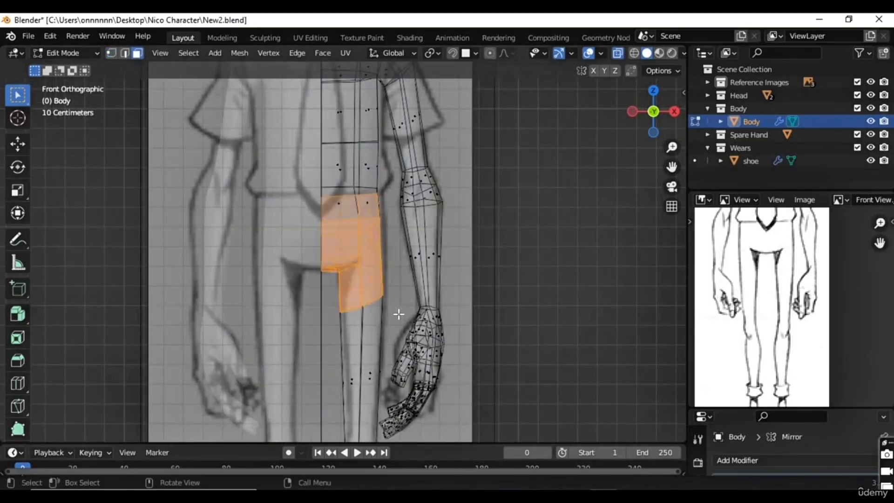
# Step: Grow the face selection down the leg toward the ankle
pyautogui.keyDown('shift'); pyautogui.scroll(-5, 433, 303); pyautogui.keyUp('shift')
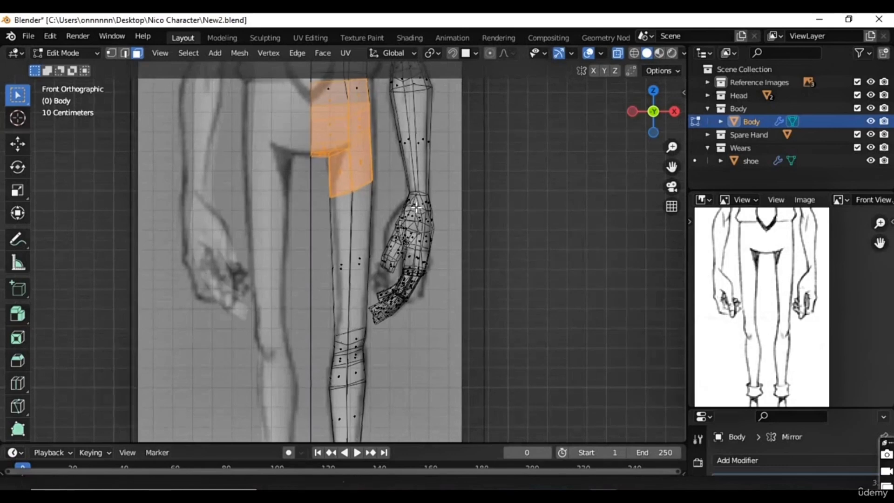
pyautogui.press('ctrl+KP_Add')
pyautogui.press('ctrl+KP_Add')
pyautogui.press('ctrl+KP_Add')
pyautogui.press('ctrl+KP_Add')
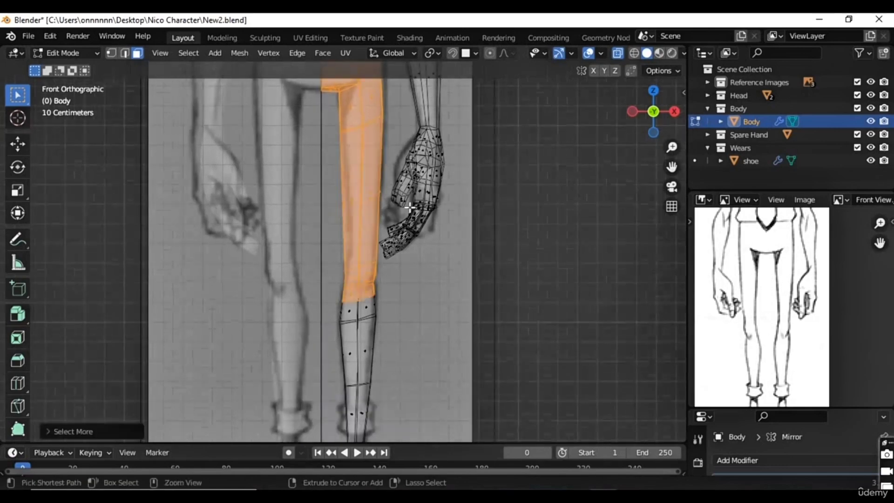
pyautogui.press('ctrl+KP_Add')
pyautogui.press('ctrl+KP_Add')
pyautogui.scroll(-4, 410, 208)
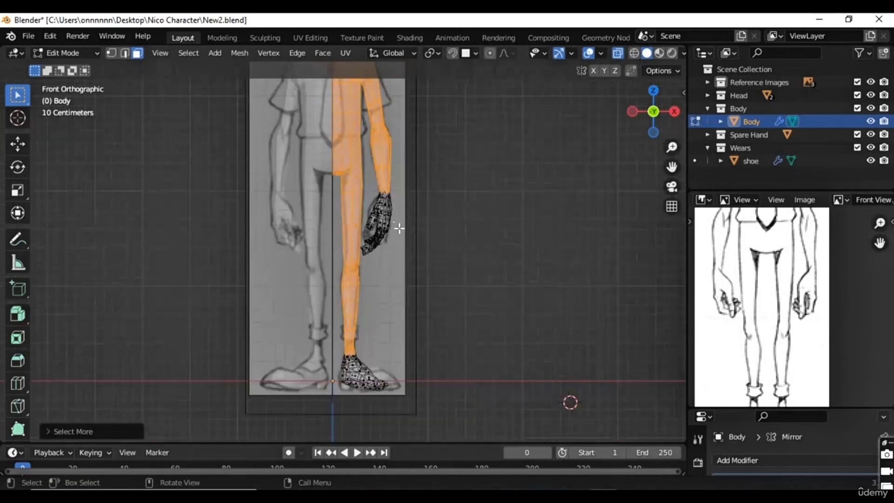
pyautogui.keyDown('shift'); pyautogui.moveTo(391, 155); pyautogui.dragTo(390, 202, button='middle'); pyautogui.keyUp('shift')
pyautogui.keyDown('shift'); pyautogui.moveTo(373, 356); pyautogui.dragTo(373, 294, button='middle'); pyautogui.keyUp('shift')
pyautogui.keyDown('ctrl'); pyautogui.moveTo(362, 327); pyautogui.dragTo(319, 349); pyautogui.keyUp('ctrl')
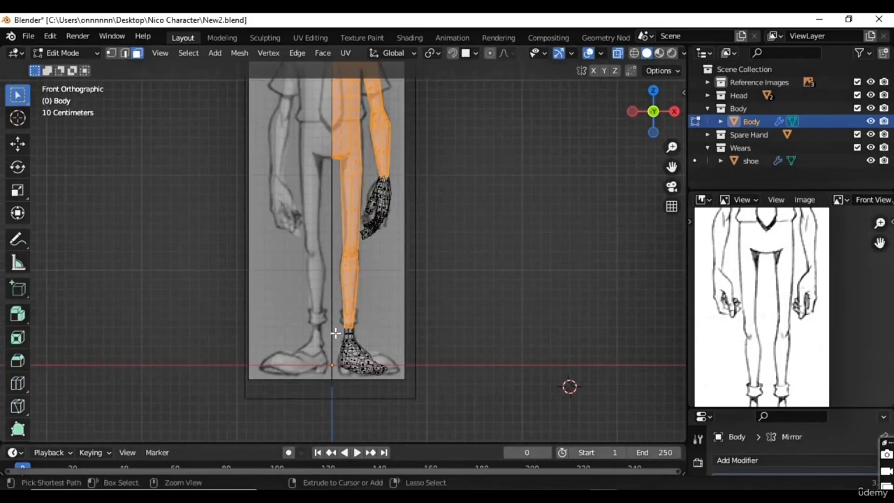
pyautogui.scroll(5, 377, 325)
pyautogui.keyDown('shift'); pyautogui.moveTo(371, 431); pyautogui.dragTo(346, 288, button='middle'); pyautogui.keyUp('shift')
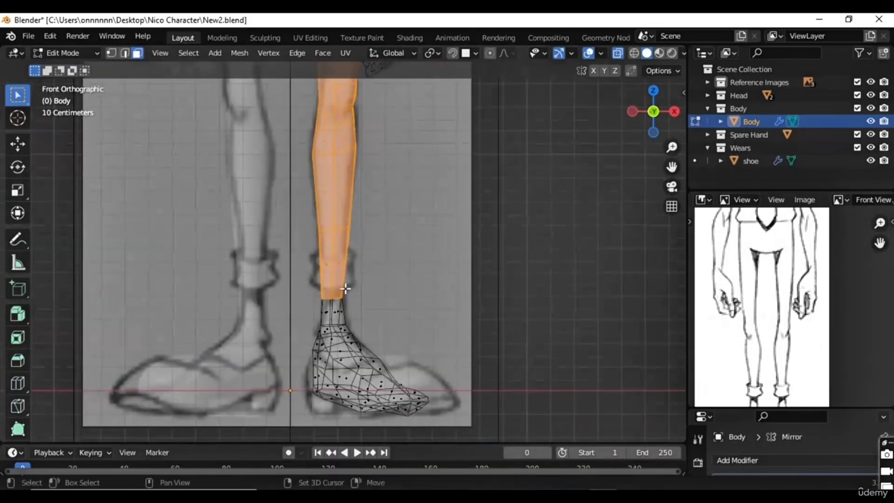
# Step: Add a loop cut around the lower shin, level with the upper edge of the sock cuff in the reference
pyautogui.click(330, 265)
pyautogui.hotkey('ctrl', 'r')
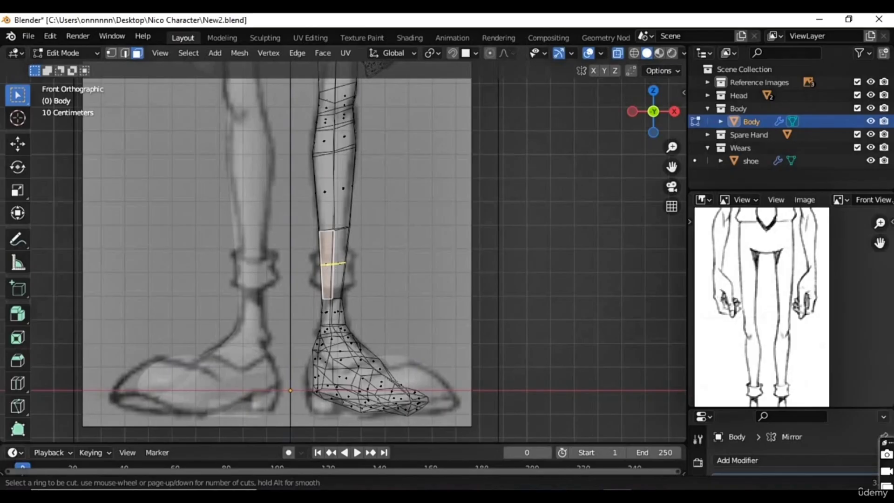
pyautogui.click(333, 264)
pyautogui.click(330, 259)
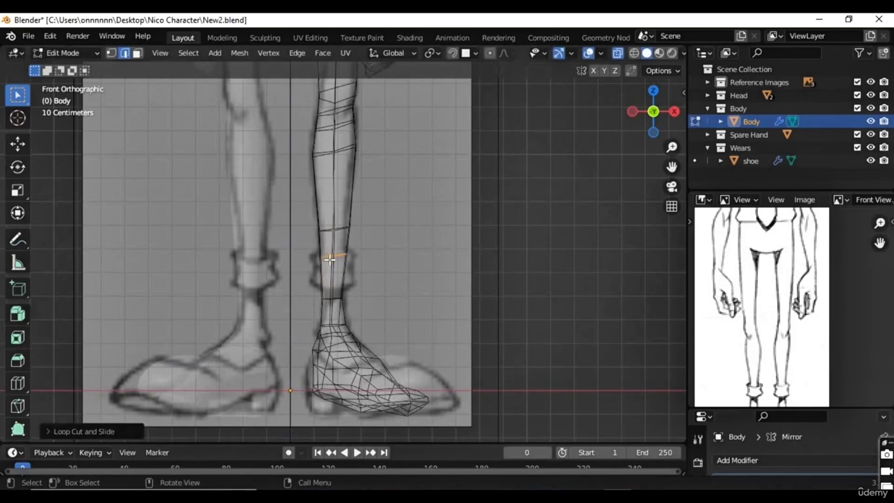
pyautogui.scroll(4, 345, 260)
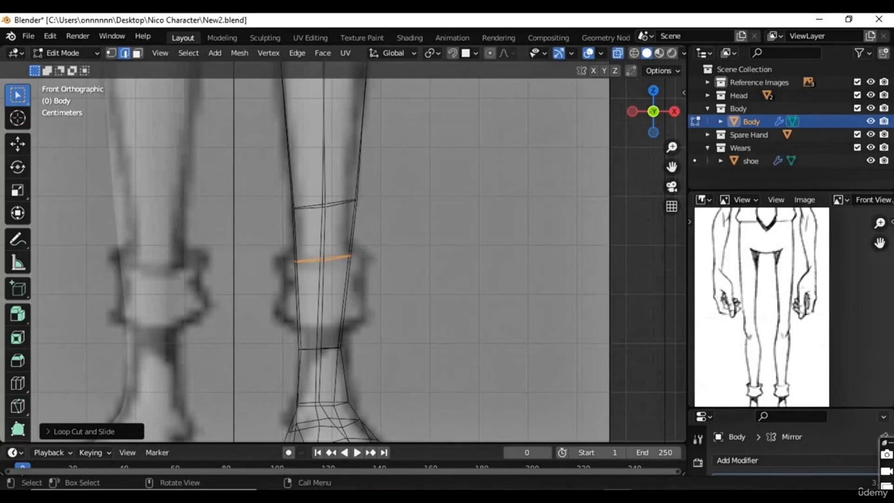
# Step: Flatten the new shin loop and the edge loop above it by scaling each to 0 along Z
pyautogui.write('sz')
pyautogui.write('0')
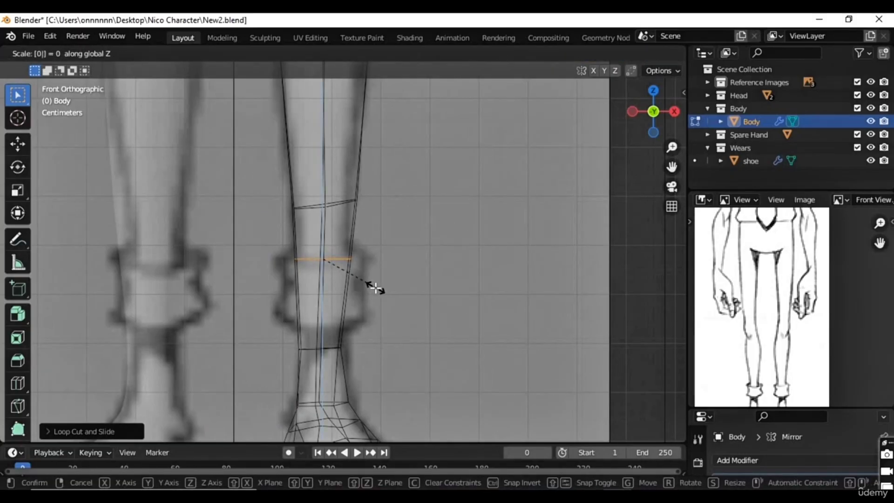
pyautogui.press('Return')
pyautogui.keyDown('alt'); pyautogui.click(346, 200); pyautogui.keyUp('alt')
pyautogui.write('sz0')
pyautogui.press('Return')
pyautogui.press('s')
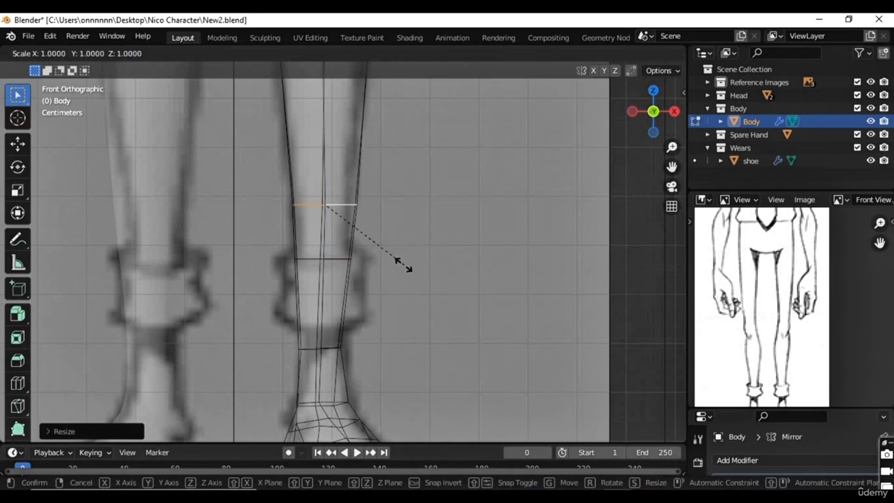
pyautogui.press('Escape')
# Step: Move both lower-shin loops slightly inward to fit the reference leg, and scale the cuff-level loop to about 0.95
pyautogui.press('g')
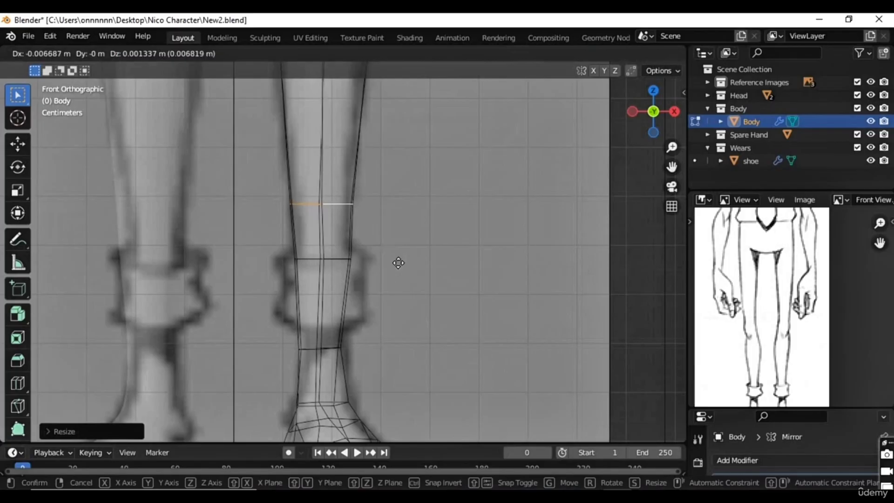
pyautogui.click(371, 263)
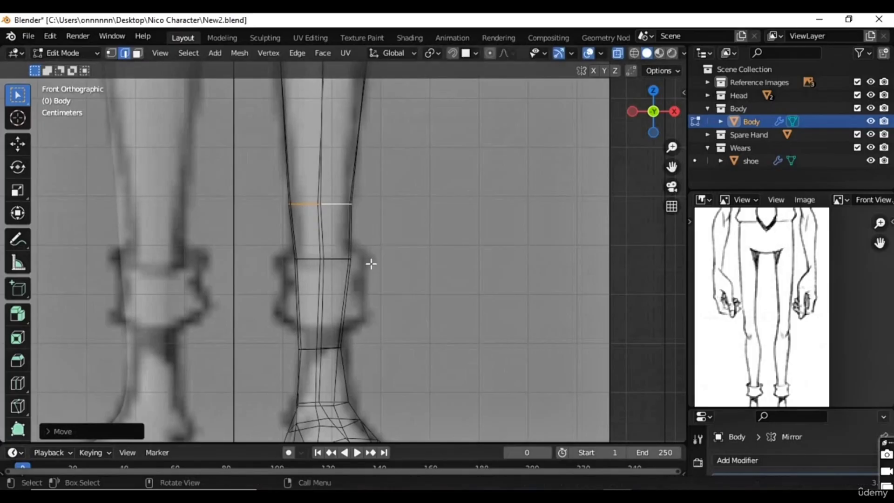
pyautogui.keyDown('alt'); pyautogui.click(341, 260); pyautogui.keyUp('alt')
pyautogui.press('g')
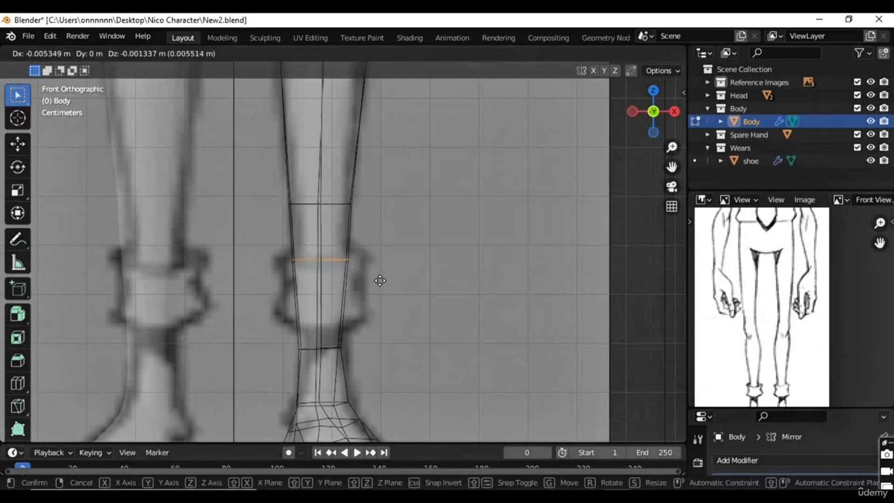
pyautogui.click(389, 292)
pyautogui.press('s')
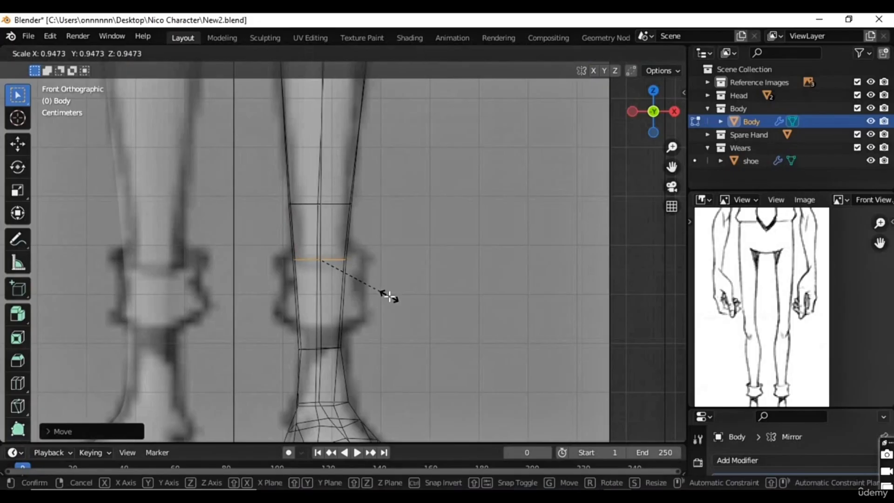
pyautogui.click(389, 296)
# Step: Select all faces of the body and deselect those of the foot and ankle
pyautogui.keyDown('shift'); pyautogui.scroll(5, 368, 321); pyautogui.keyUp('shift')
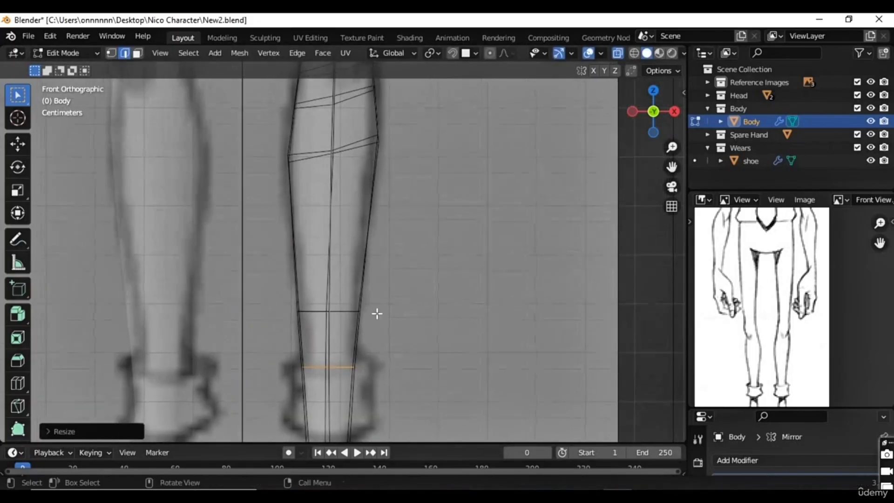
pyautogui.scroll(-5, 347, 312)
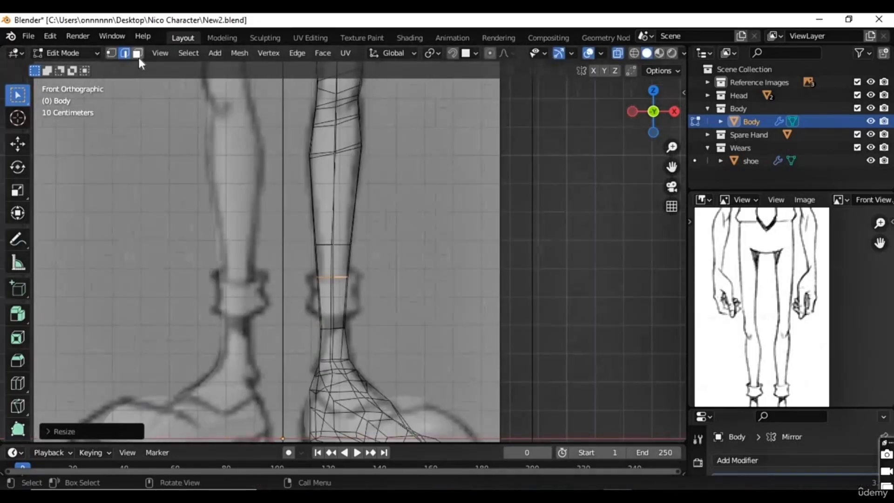
pyautogui.click(137, 53)
pyautogui.press('a')
pyautogui.scroll(-4, 372, 303)
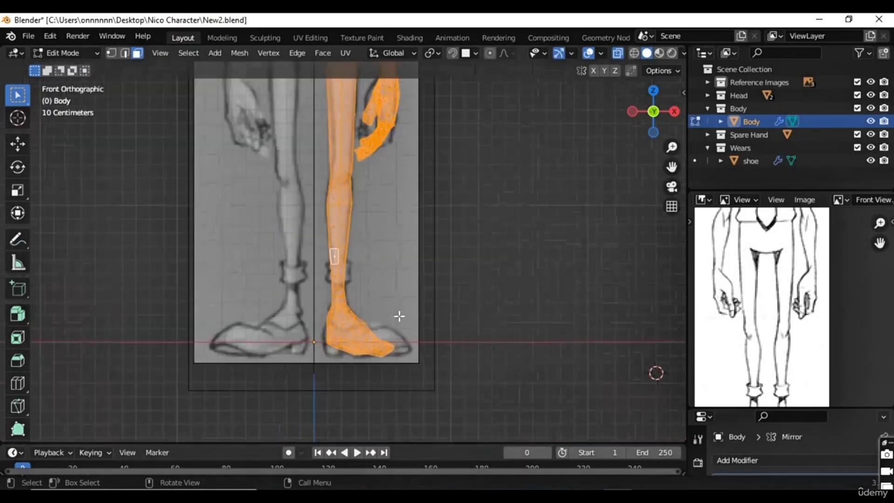
pyautogui.scroll(3, 368, 343)
pyautogui.moveTo(485, 310); pyautogui.dragTo(321, 393)
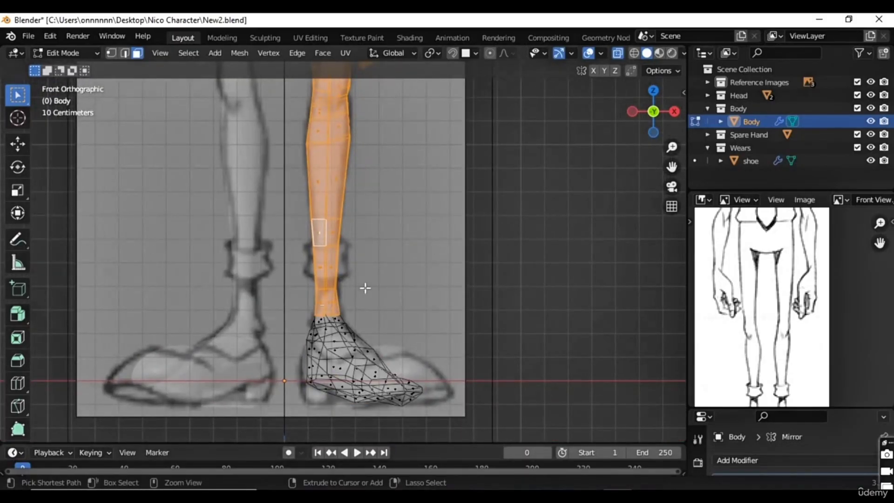
pyautogui.keyDown('ctrl'); pyautogui.moveTo(365, 289); pyautogui.dragTo(329, 317); pyautogui.keyUp('ctrl')
pyautogui.moveTo(361, 267)
pyautogui.keyDown('shift'); pyautogui.mouseDown(button='middle')
pyautogui.moveTo(357, 353)
pyautogui.moveTo(343, 353)
pyautogui.moveTo(342, 368)
pyautogui.moveTo(336, 319)
pyautogui.moveTo(340, 361)
pyautogui.mouseUp(button='middle'); pyautogui.keyUp('shift')
# Step: Deselect the hand, arm and upper-body faces, leaving only the faces from waist to ankle selected
pyautogui.keyDown('ctrl'); pyautogui.moveTo(434, 146); pyautogui.dragTo(333, 335); pyautogui.keyUp('ctrl')
pyautogui.keyDown('ctrl'); pyautogui.moveTo(357, 252); pyautogui.dragTo(321, 307); pyautogui.keyUp('ctrl')
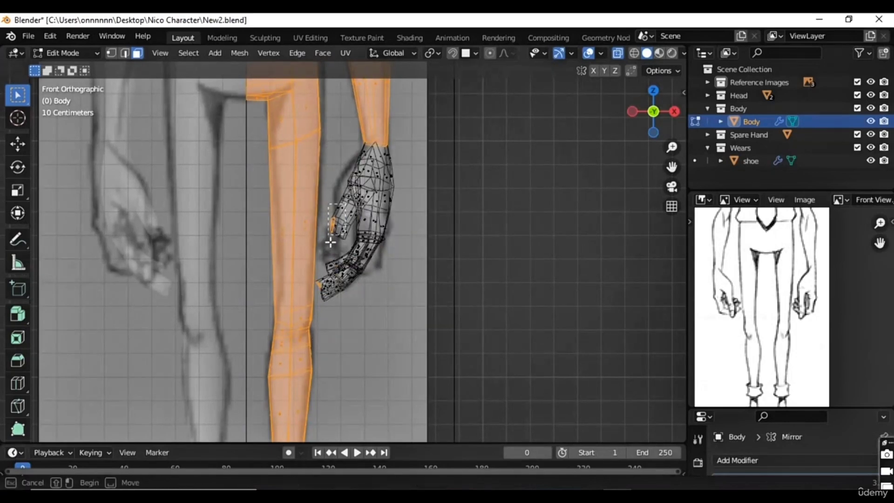
pyautogui.keyDown('ctrl'); pyautogui.moveTo(339, 256); pyautogui.dragTo(342, 249); pyautogui.keyUp('ctrl')
pyautogui.scroll(-4, 377, 166)
pyautogui.keyDown('shift'); pyautogui.moveTo(372, 163); pyautogui.dragTo(361, 303, button='middle'); pyautogui.keyUp('shift')
pyautogui.keyDown('ctrl'); pyautogui.moveTo(252, 105); pyautogui.dragTo(333, 361); pyautogui.keyUp('ctrl')
pyautogui.keyDown('ctrl'); pyautogui.moveTo(323, 237); pyautogui.dragTo(278, 283); pyautogui.keyUp('ctrl')
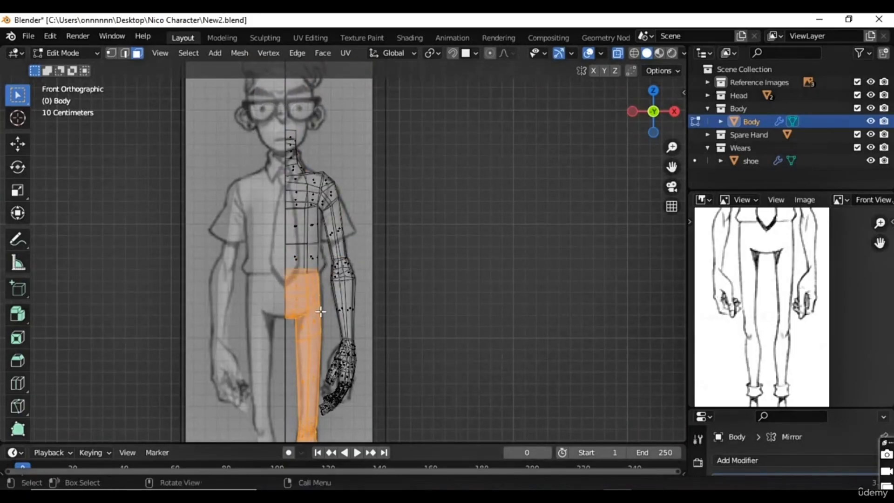
# Step: Examine the waist-to-ankle face selection from the front and at an angle
pyautogui.scroll(4, 320, 309)
pyautogui.scroll(-3, 340, 286)
pyautogui.moveTo(310, 362); pyautogui.dragTo(329, 247, button='middle')
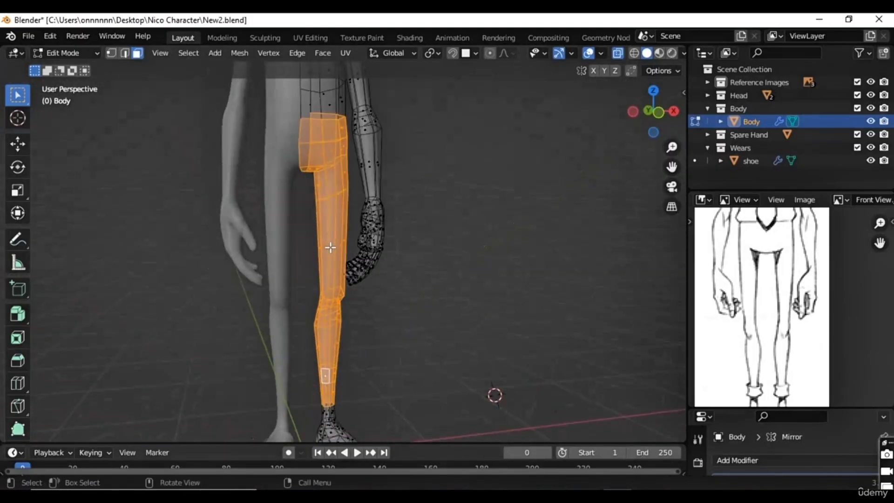
pyautogui.press('KP_1')
pyautogui.scroll(6, 320, 261)
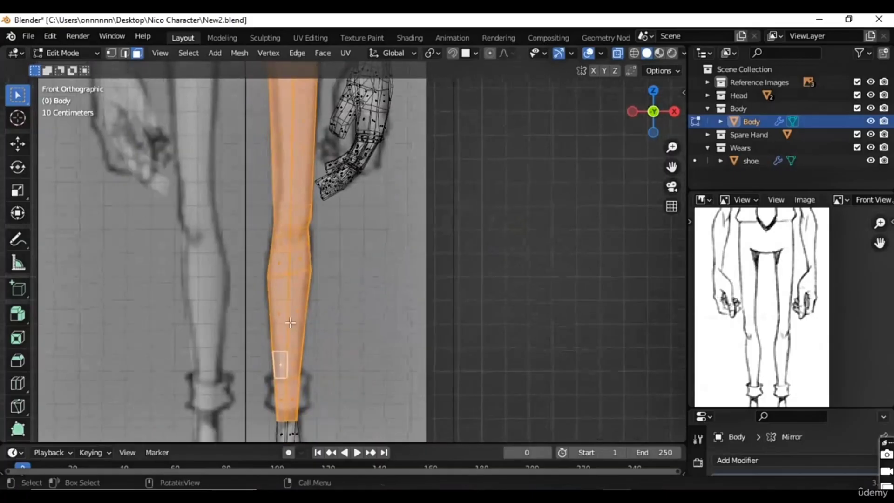
pyautogui.keyDown('shift'); pyautogui.moveTo(335, 198); pyautogui.dragTo(347, 330, button='middle'); pyautogui.keyUp('shift')
pyautogui.moveTo(312, 106)
pyautogui.keyDown('shift'); pyautogui.mouseDown(button='middle')
pyautogui.moveTo(309, 259)
pyautogui.moveTo(351, 249)
pyautogui.moveTo(353, 263)
pyautogui.mouseUp(button='middle'); pyautogui.keyUp('shift')
# Step: With X-ray off, duplicate the selected waist-to-ankle faces in place and separate the copy into its own object
pyautogui.hotkey('alt', 'z')
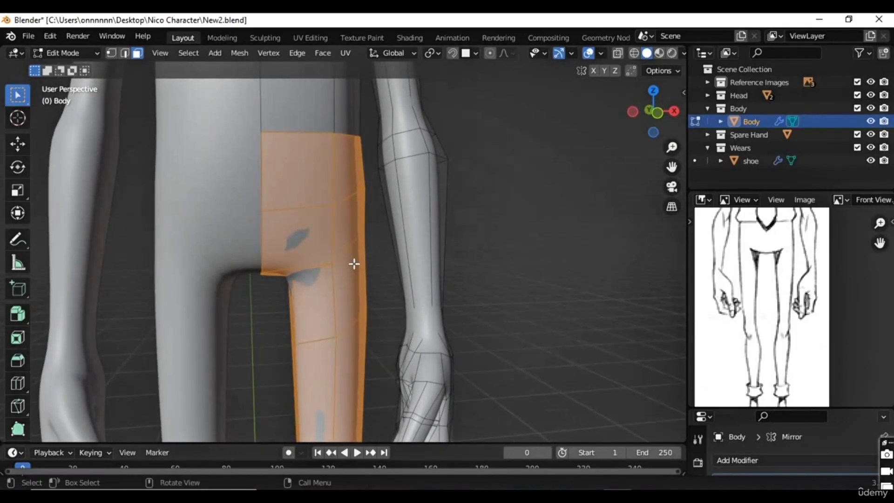
pyautogui.press('shift')
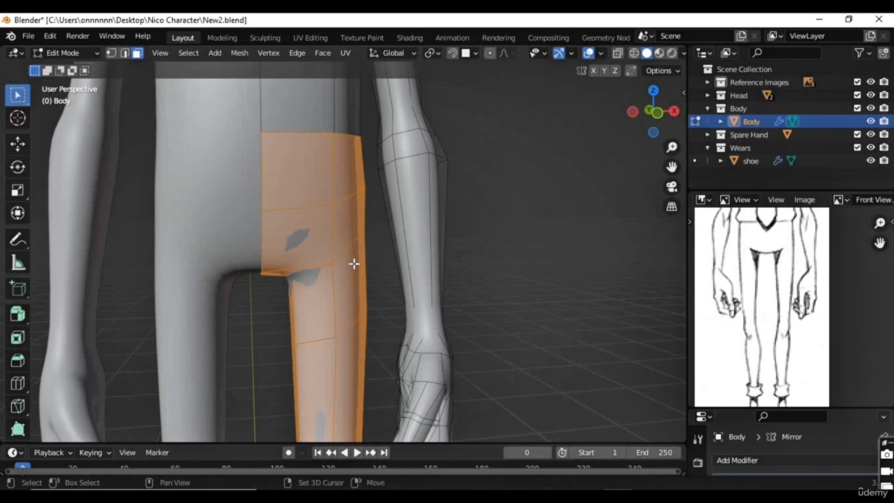
pyautogui.hotkey('shift', 'd')
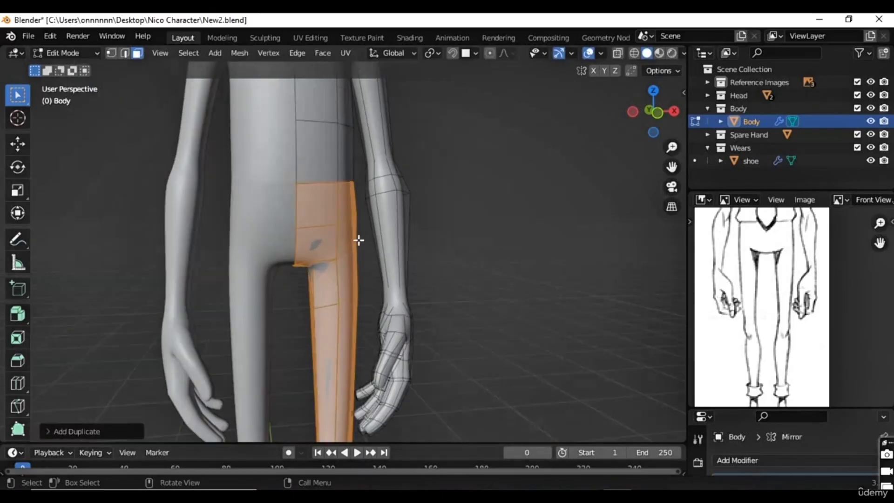
pyautogui.press('p')
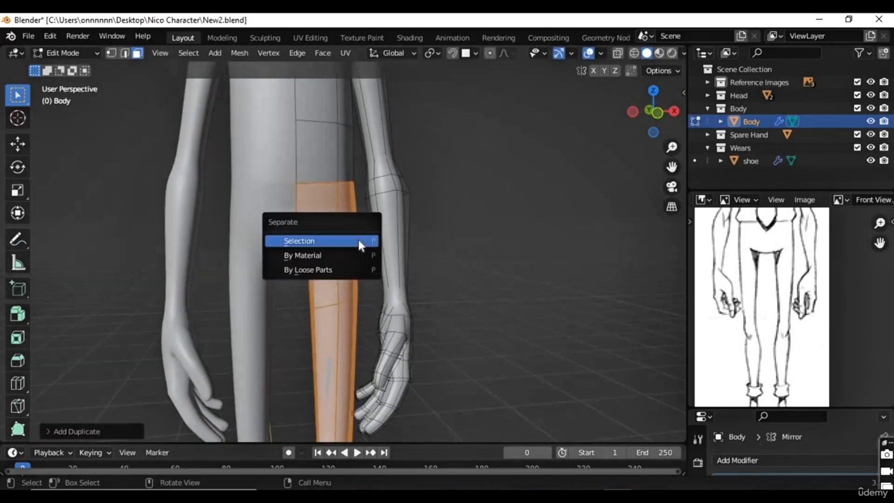
pyautogui.click(297, 239)
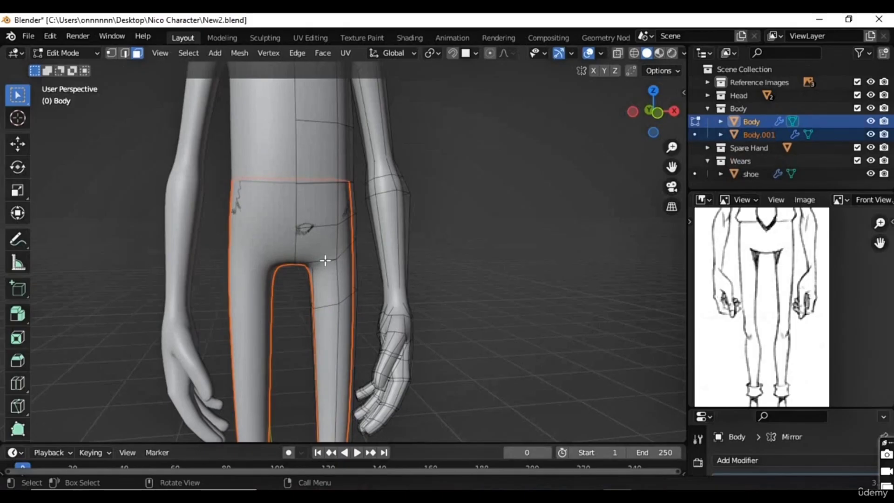
# Step: Return to Object Mode and select only the separated trousers object
pyautogui.scroll(-3, 339, 254)
pyautogui.scroll(5, 341, 241)
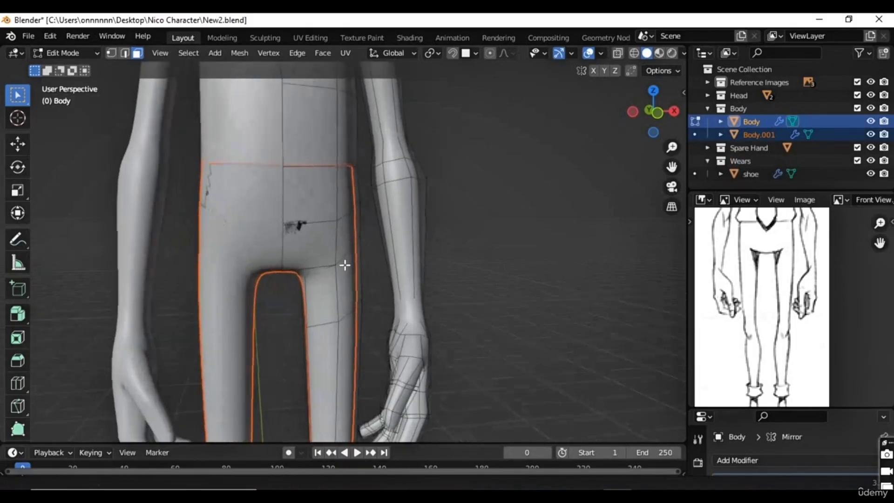
pyautogui.scroll(3, 342, 275)
pyautogui.scroll(-3, 340, 280)
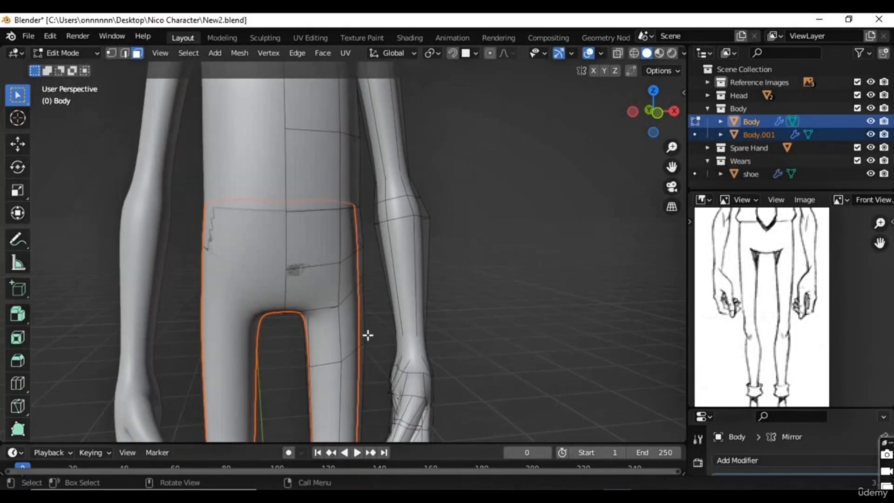
pyautogui.scroll(-6, 371, 327)
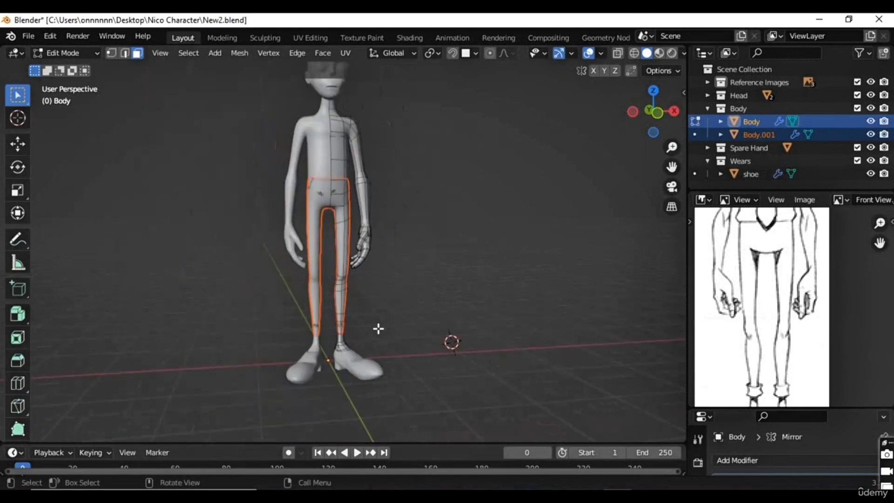
pyautogui.press('Tab')
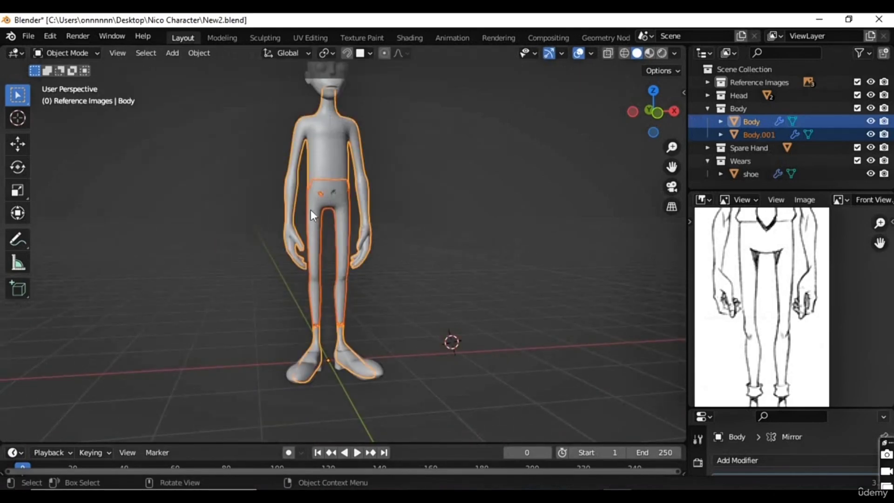
pyautogui.click(314, 203)
# Step: Try to scale the separated trousers up uniformly to about 1.05
pyautogui.scroll(4, 326, 218)
pyautogui.moveTo(333, 225); pyautogui.dragTo(391, 185, button='middle')
pyautogui.press('s')
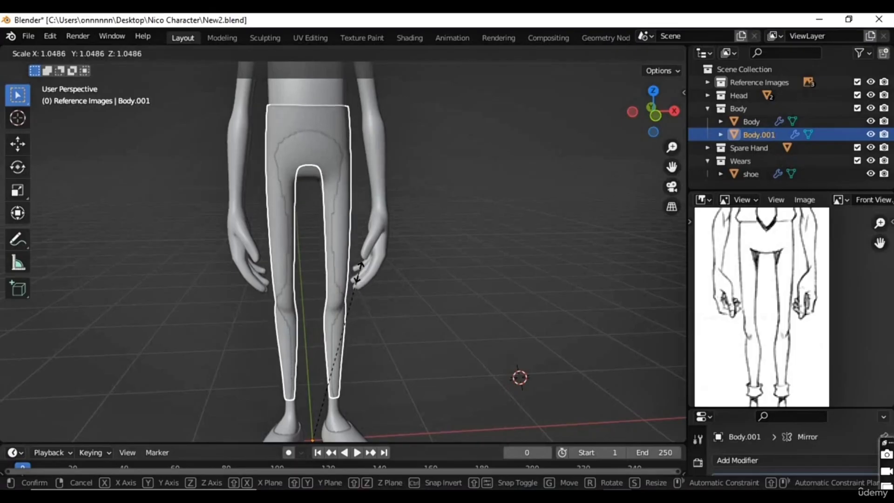
pyautogui.click(363, 275)
pyautogui.scroll(-2, 335, 219)
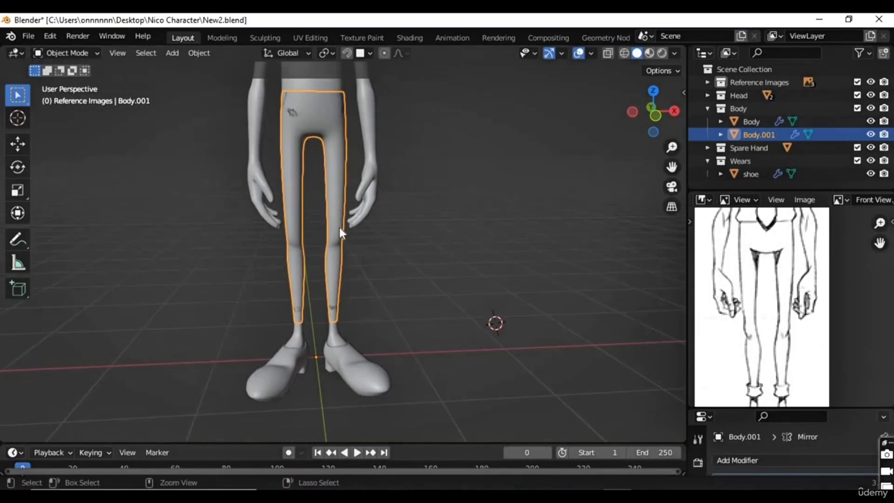
# Step: Try to set the origin to geometry with both the body and the trousers selected, and undo it
pyautogui.keyDown('shift'); pyautogui.click(352, 226); pyautogui.keyUp('shift')
pyautogui.moveTo(386, 219); pyautogui.dragTo(364, 320, button='middle')
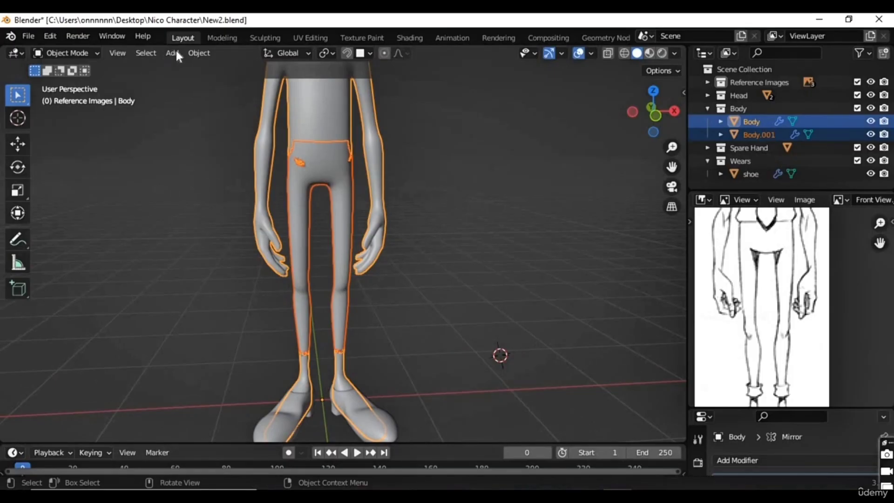
pyautogui.click(193, 52)
pyautogui.moveTo(271, 81)
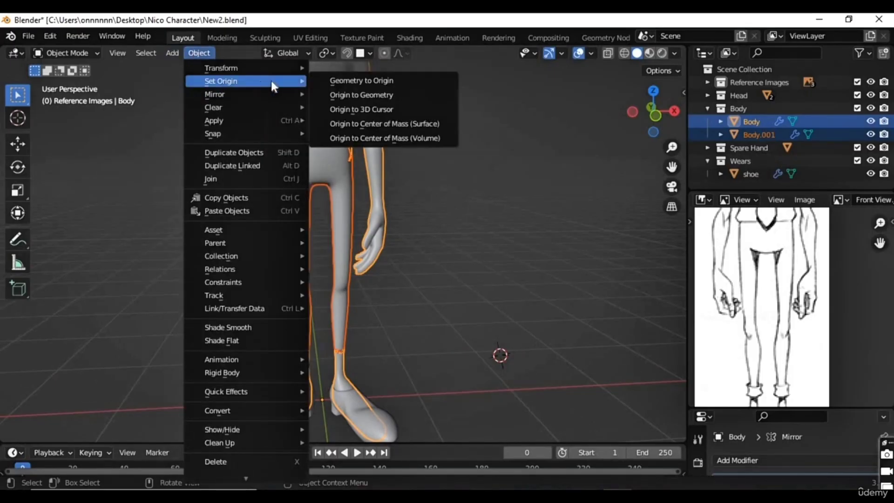
pyautogui.click(369, 96)
pyautogui.hotkey('ctrl', 'z')
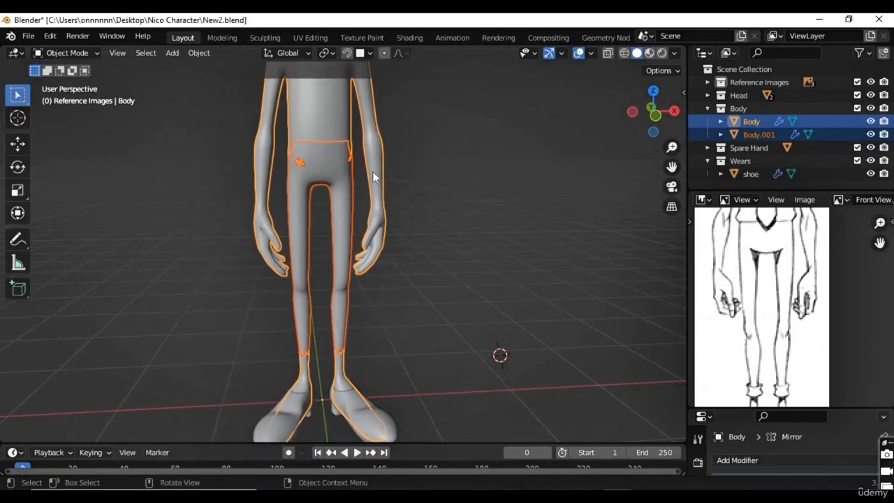
# Step: Select only the trousers and place the 3D cursor on their crotch
pyautogui.click(341, 198)
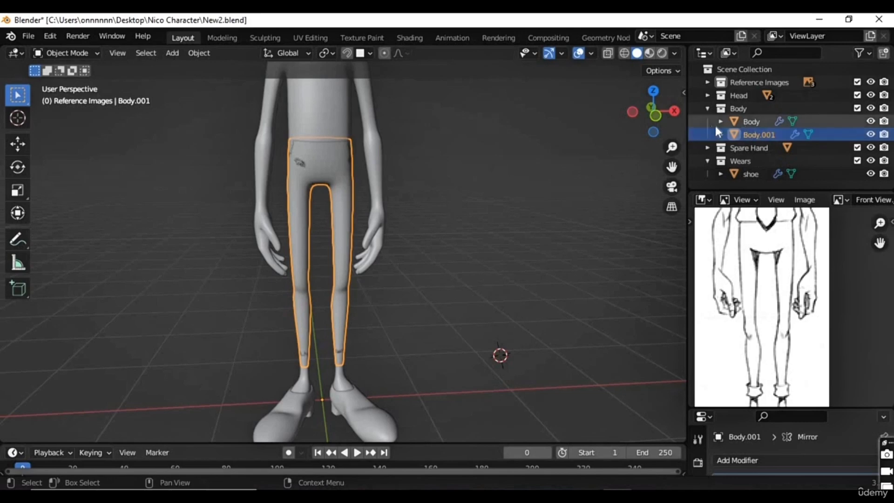
pyautogui.scroll(2, 386, 242)
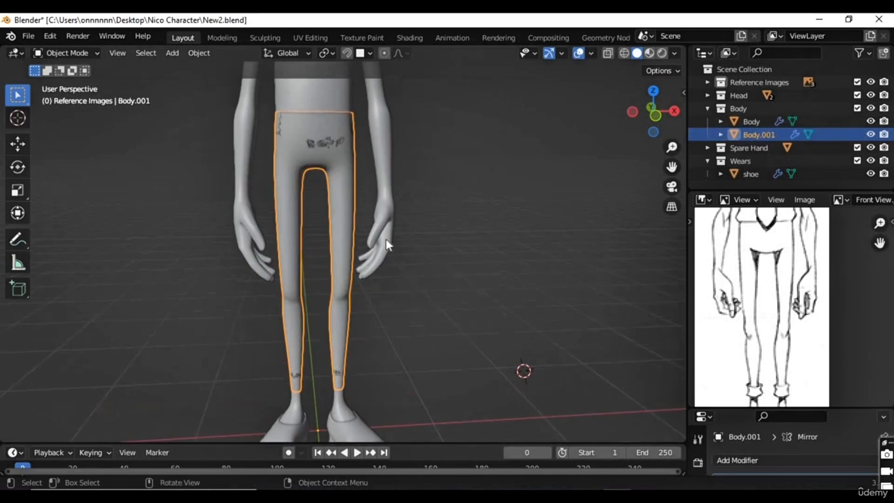
pyautogui.click(17, 117)
pyautogui.click(314, 161)
# Step: Try to set the trousers' origin to the 3D cursor with the Mirror modifier still unapplied
pyautogui.click(199, 53)
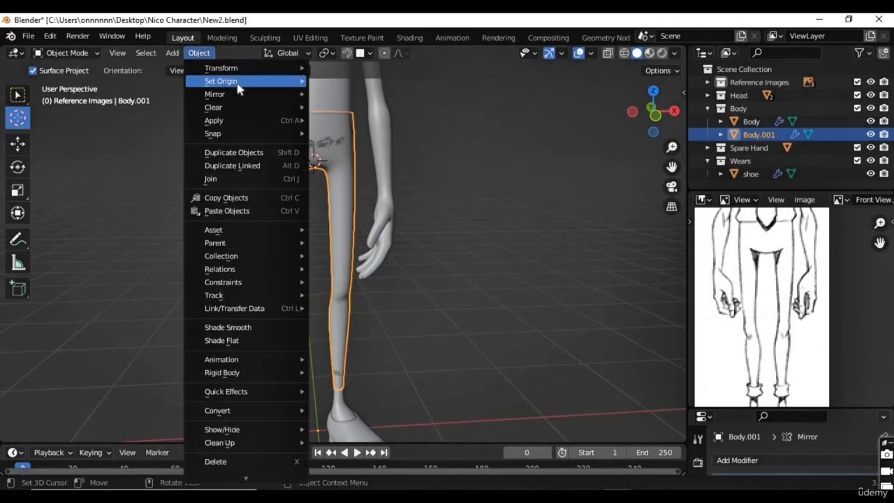
pyautogui.moveTo(237, 82)
pyautogui.click(372, 108)
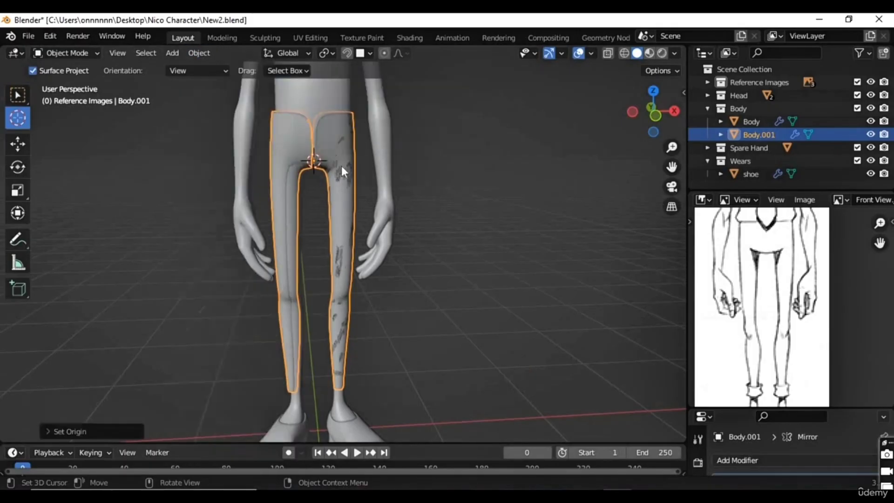
pyautogui.scroll(-4, 498, 213)
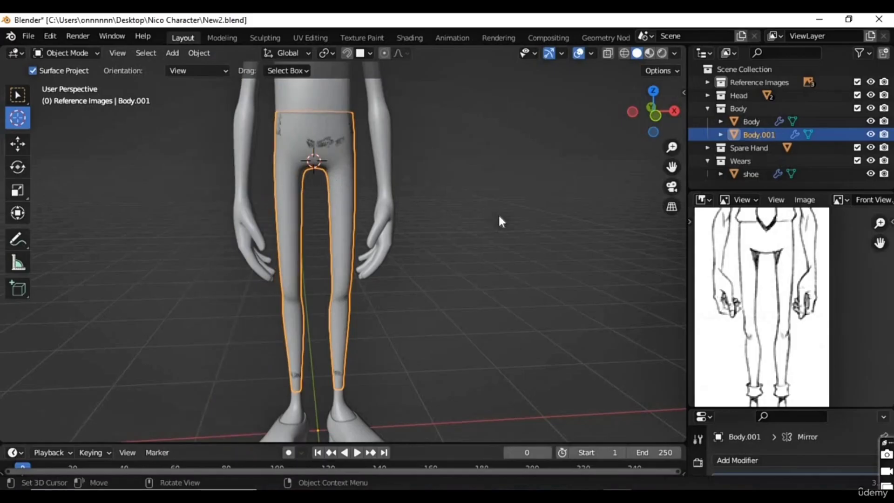
# Step: Enlarge the Properties editor to make room for the trousers' modifier stack
pyautogui.scroll(-4, 788, 269)
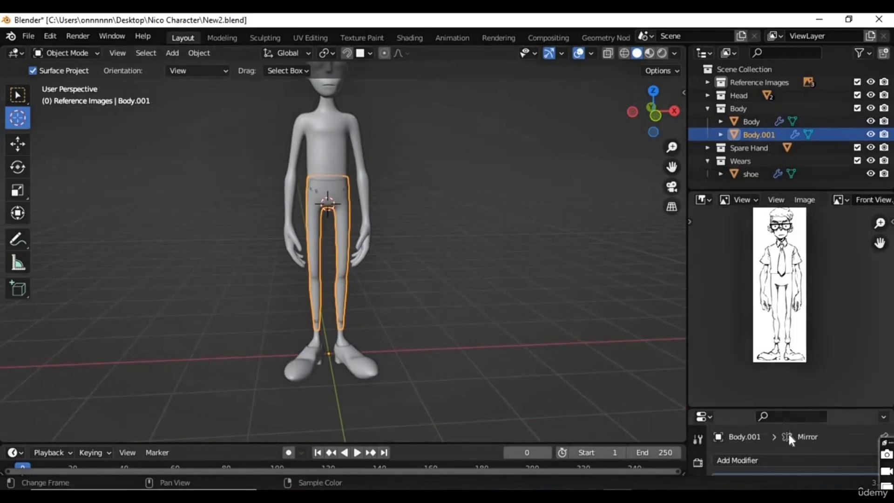
pyautogui.scroll(-2, 789, 437)
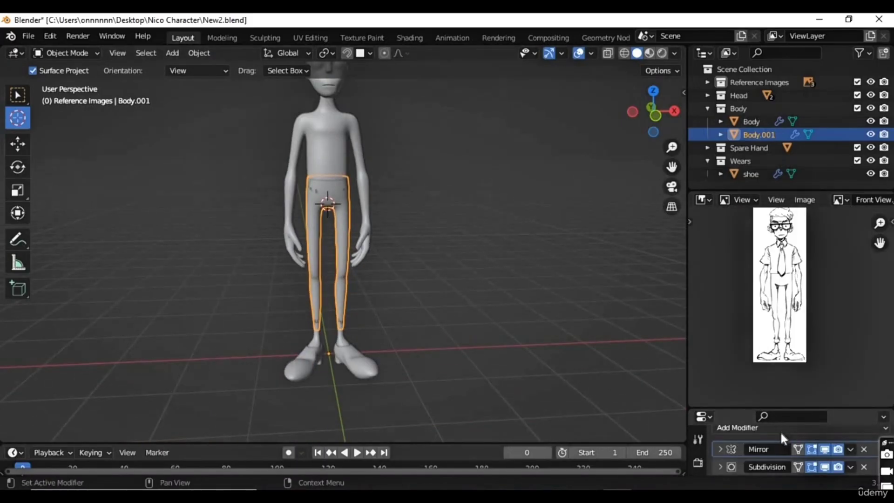
pyautogui.moveTo(779, 409); pyautogui.dragTo(780, 294)
pyautogui.moveTo(780, 353); pyautogui.dragTo(788, 276)
pyautogui.click(849, 347)
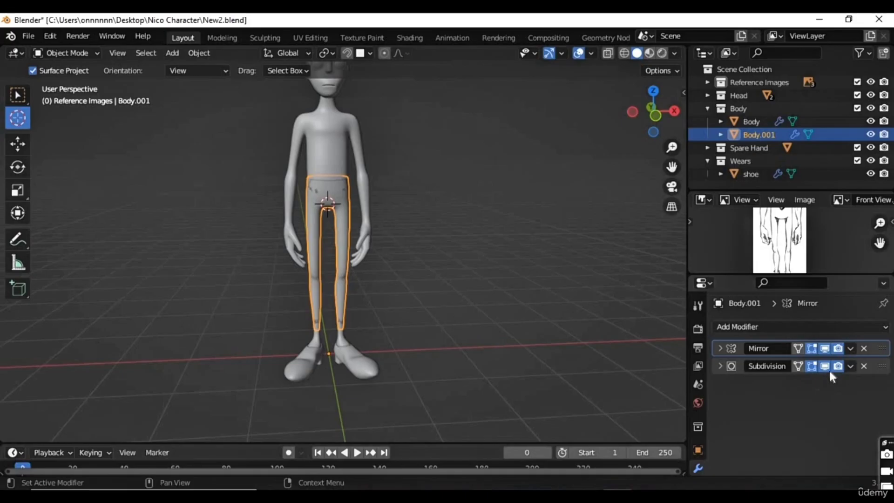
# Step: Compare the trousers with the Subdivision modifier's viewport display turned off and back on
pyautogui.click(825, 367)
pyautogui.scroll(4, 396, 322)
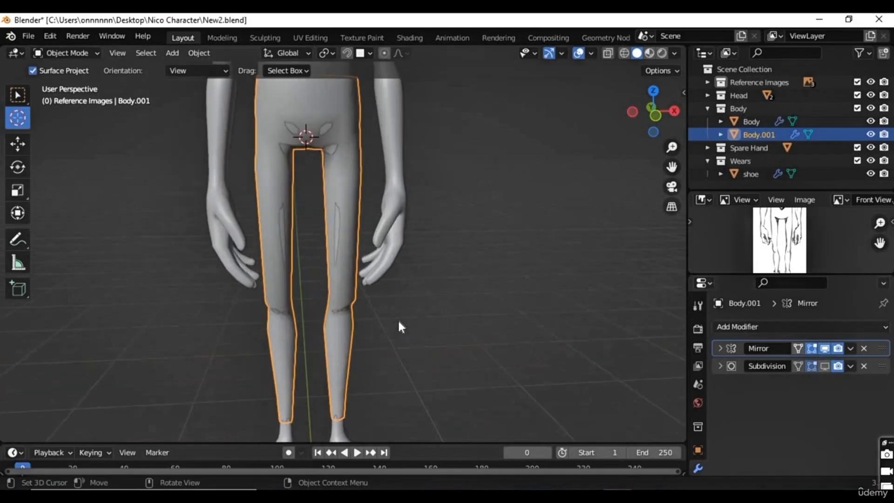
pyautogui.scroll(2, 399, 322)
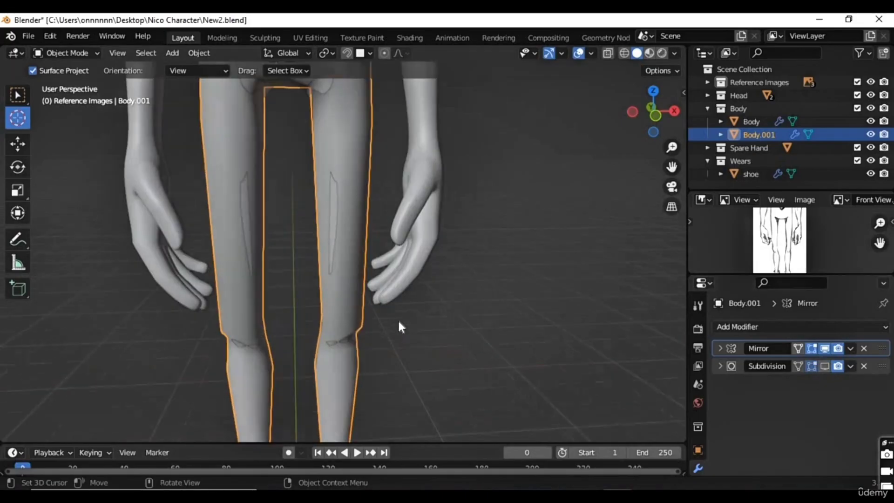
pyautogui.click(825, 365)
# Step: Apply the Mirror modifier on the trousers
pyautogui.click(849, 348)
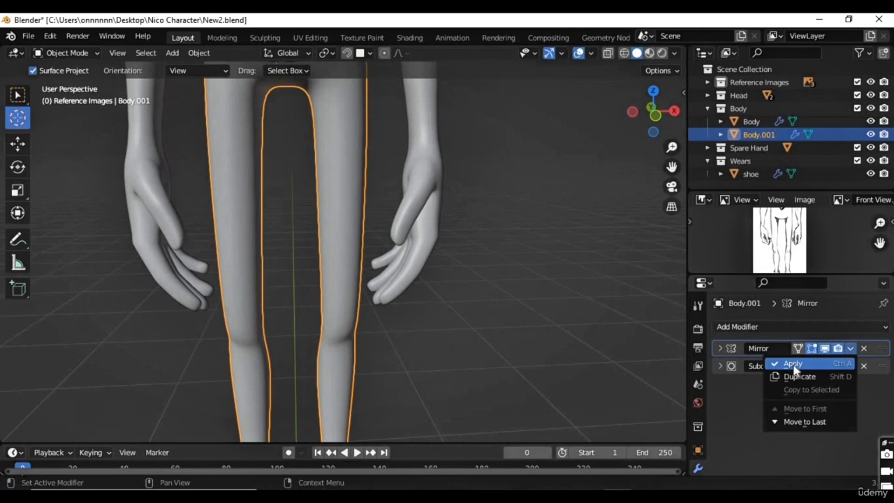
pyautogui.click(794, 370)
pyautogui.scroll(-2, 410, 334)
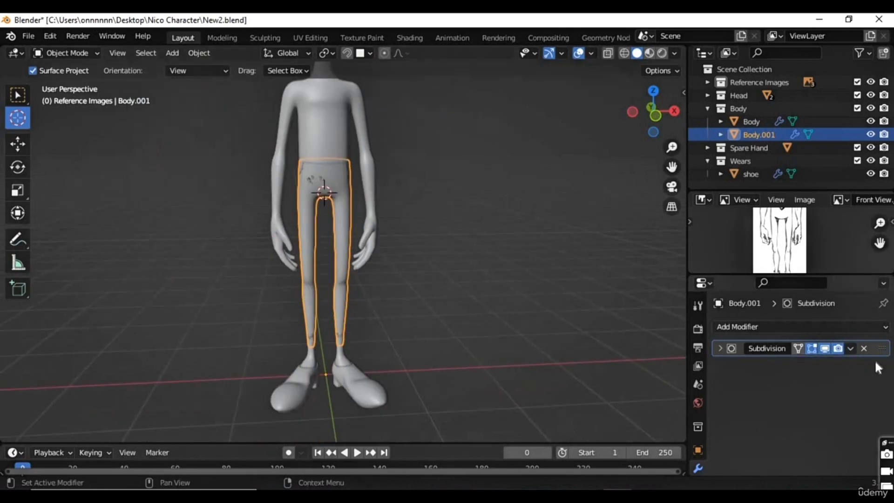
# Step: Apply the trousers' Subdivision modifier and try scaling them uniformly
pyautogui.click(850, 348)
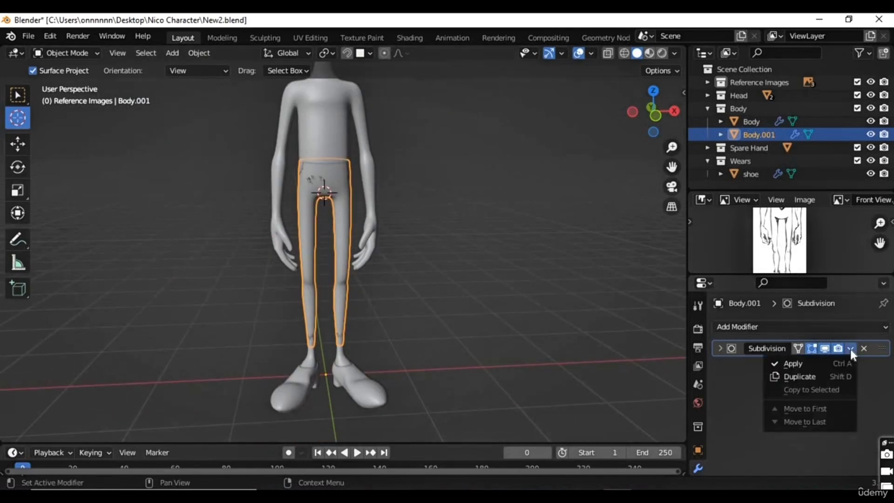
pyautogui.click(802, 363)
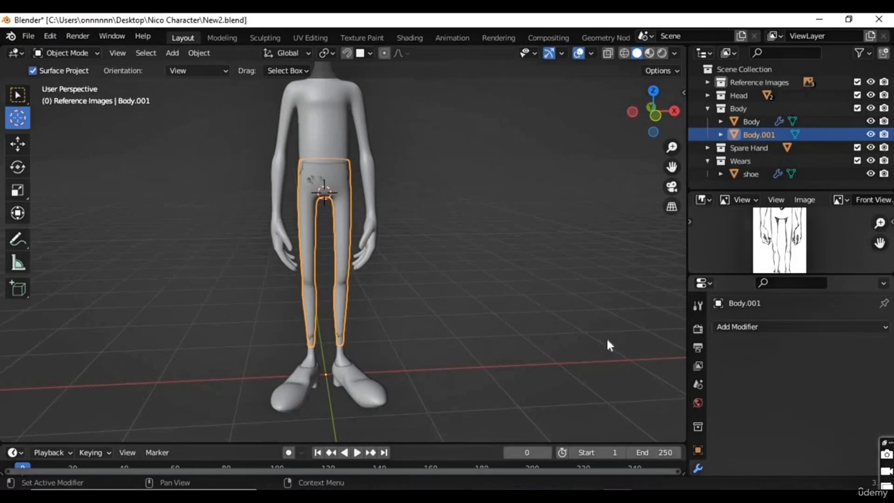
pyautogui.scroll(3, 458, 280)
pyautogui.moveTo(470, 291); pyautogui.dragTo(498, 308, button='middle')
pyautogui.press('s')
pyautogui.click(456, 296)
pyautogui.scroll(-3, 454, 298)
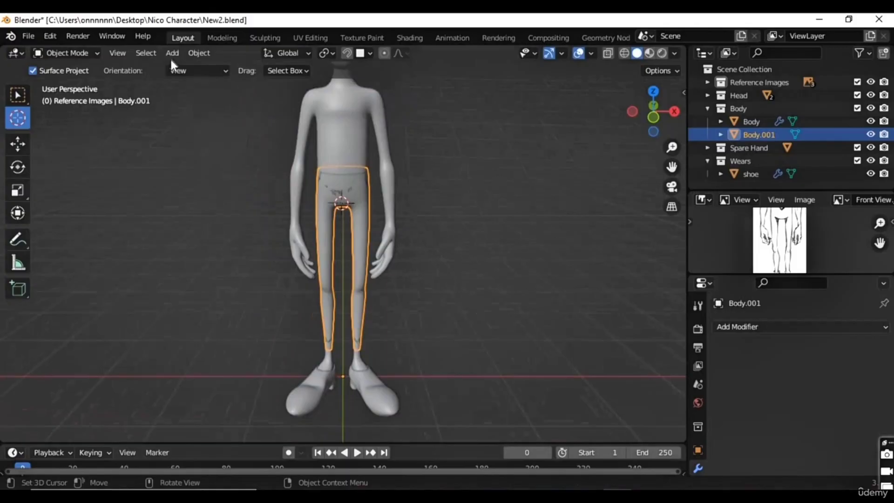
# Step: Set the trousers' origin to the 3D cursor and scale them up uniformly to about 1.05
pyautogui.click(197, 54)
pyautogui.moveTo(234, 82)
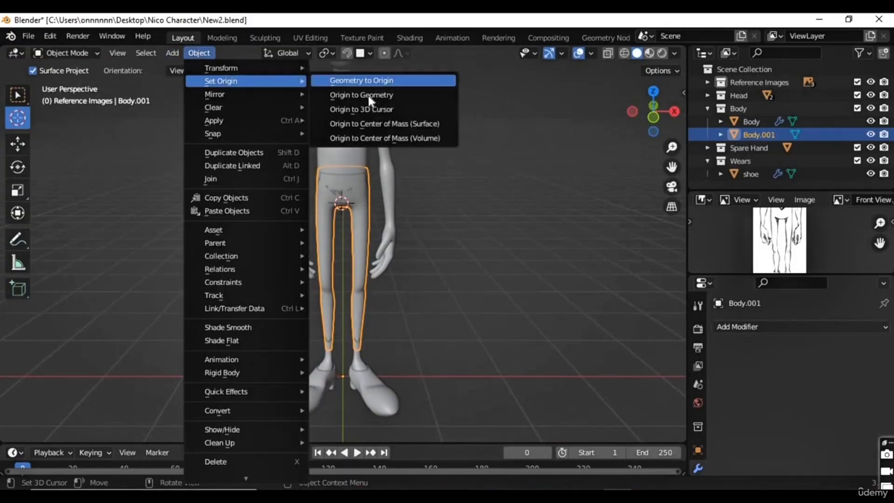
pyautogui.click(367, 109)
pyautogui.scroll(3, 380, 243)
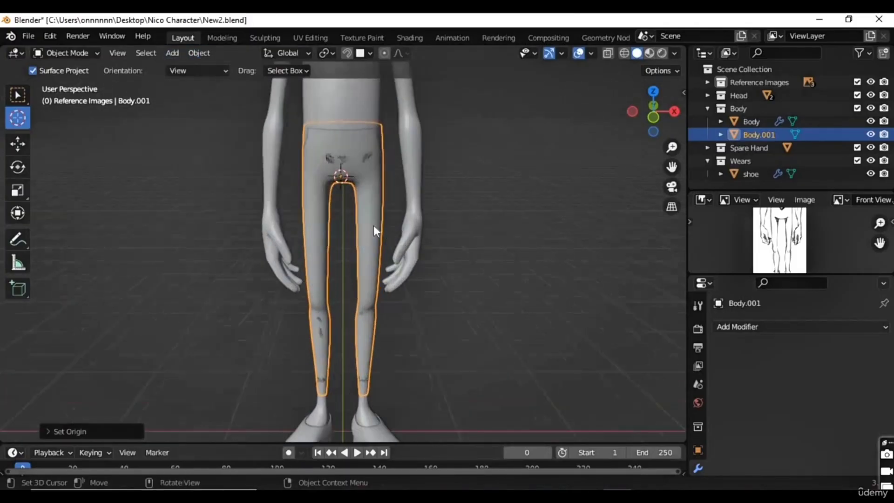
pyautogui.scroll(2, 375, 228)
pyautogui.press('s')
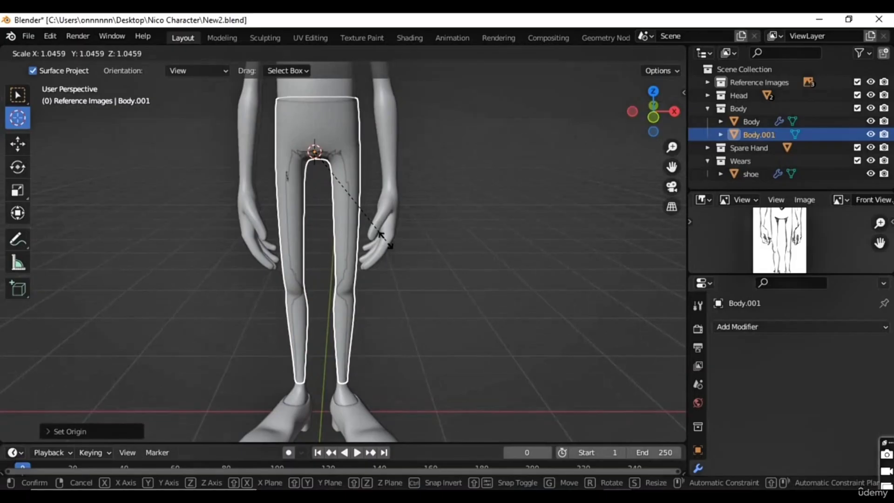
pyautogui.click(387, 241)
# Step: Scale the trousers along the global Y axis to about 1.09
pyautogui.moveTo(396, 273); pyautogui.dragTo(470, 237, button='middle')
pyautogui.press('s')
pyautogui.press('y')
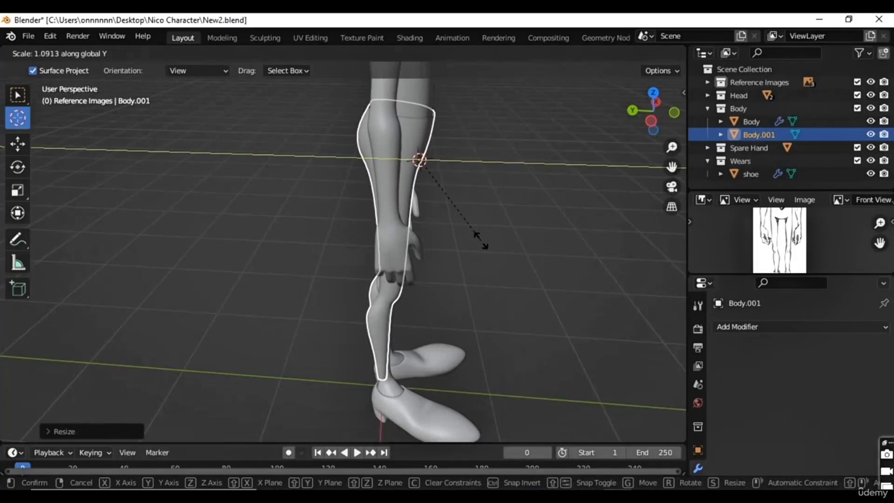
pyautogui.click(485, 240)
# Step: In right orthographic view, move the trousers forward about 0.03 m along negative Y over the legs
pyautogui.moveTo(389, 281); pyautogui.dragTo(302, 247, button='middle')
pyautogui.scroll(2, 308, 308)
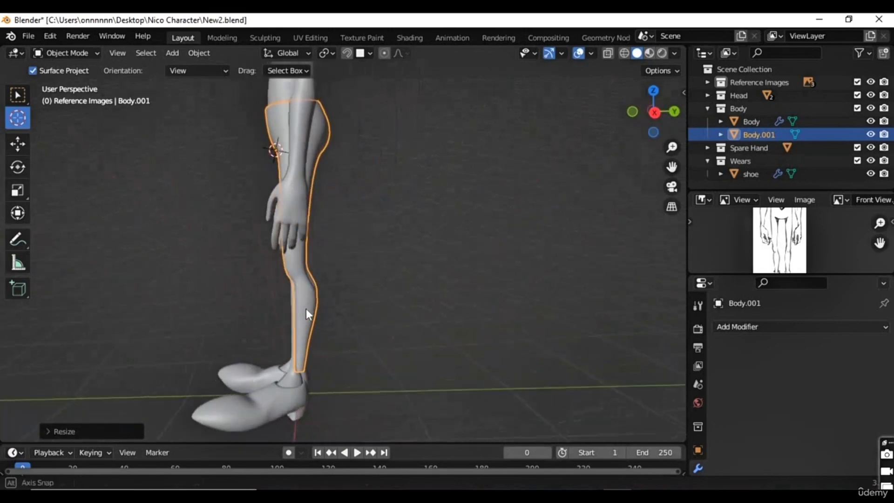
pyautogui.press('KP_3')
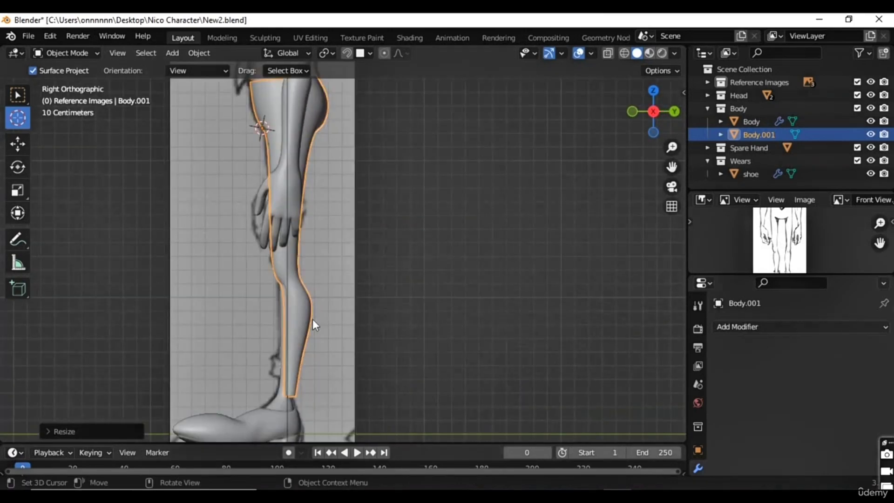
pyautogui.press('g')
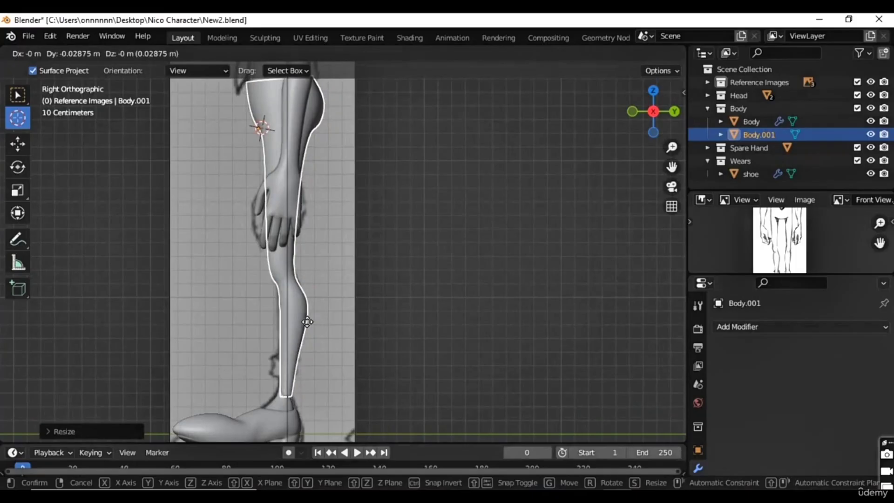
pyautogui.click(303, 293)
# Step: Undo the trousers' move, scaling, origin change and applied Subdivision, and open their mesh in Edit Mode
pyautogui.moveTo(304, 293); pyautogui.dragTo(538, 303, button='middle')
pyautogui.press('Tab')
pyautogui.press('Tab')
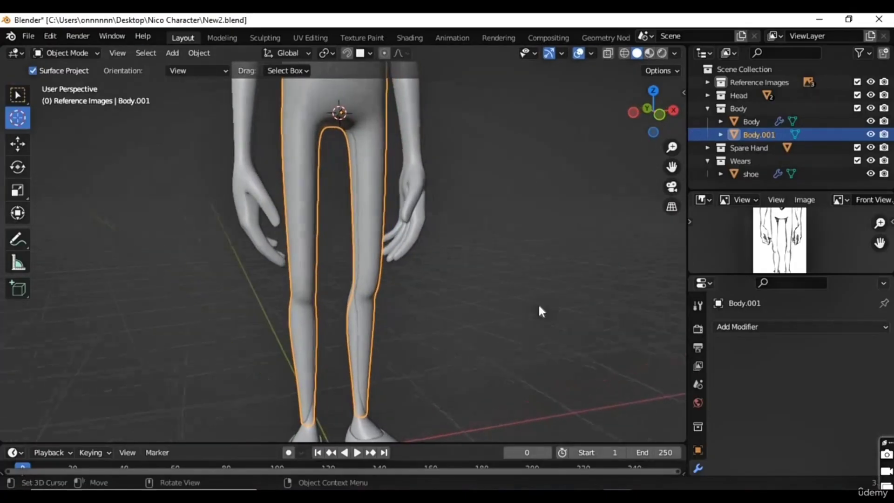
pyautogui.press('Tab')
pyautogui.press('Tab')
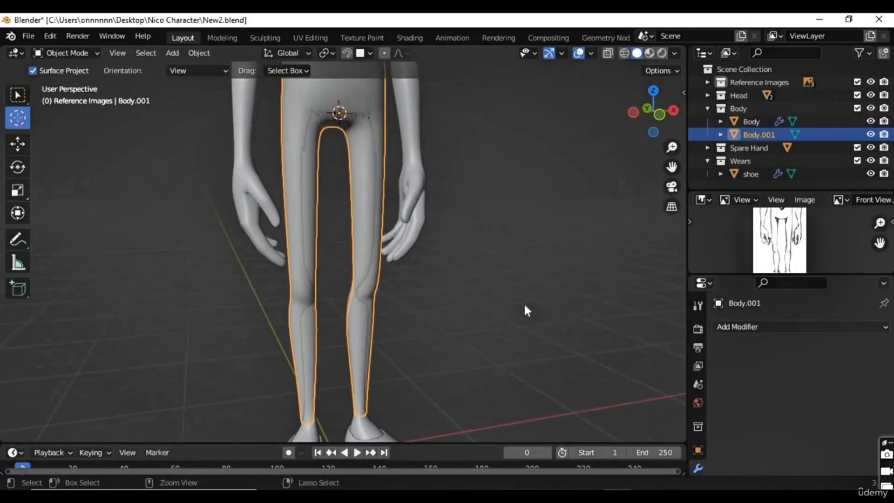
pyautogui.hotkey('ctrl', 'z')
pyautogui.hotkey('ctrl', '1')
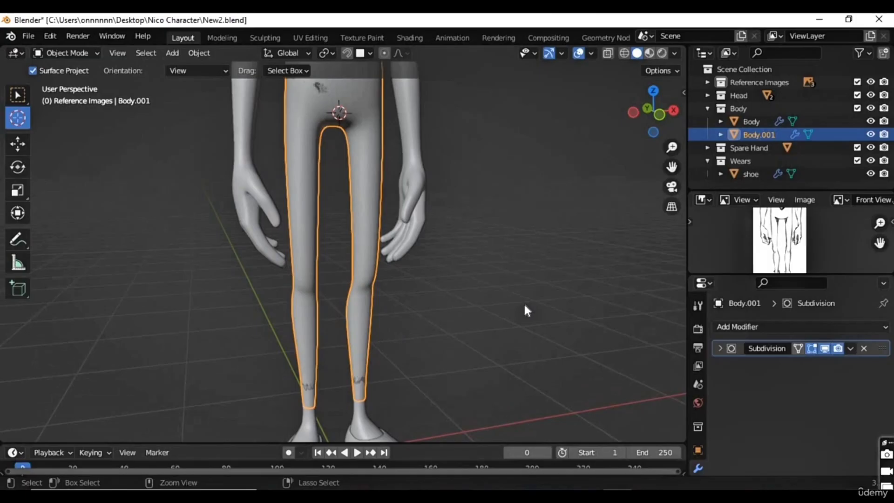
pyautogui.press('Tab')
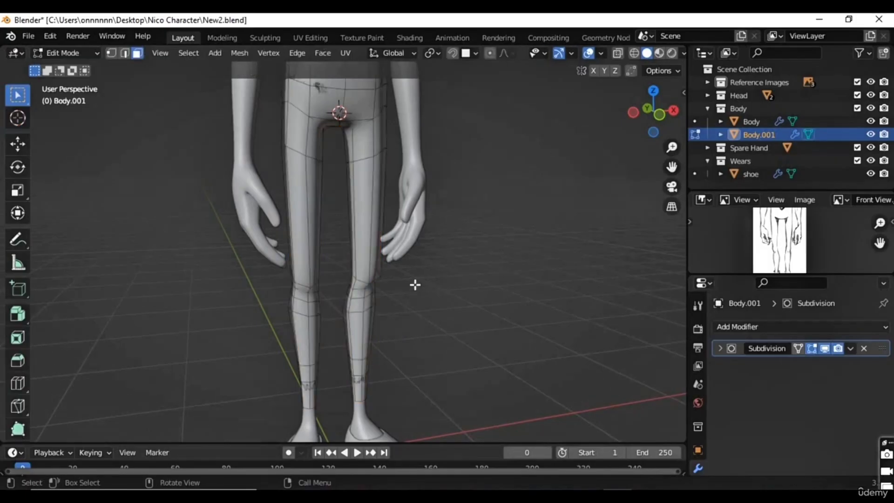
# Step: Select the edge loop around the trousers' waist opening and scale it up uniformly to about 1.01
pyautogui.scroll(-1, 399, 290)
pyautogui.scroll(1, 398, 291)
pyautogui.scroll(-2, 400, 285)
pyautogui.moveTo(397, 289); pyautogui.dragTo(395, 316, button='middle')
pyautogui.scroll(4, 371, 240)
pyautogui.moveTo(370, 224); pyautogui.dragTo(344, 219, button='middle')
pyautogui.keyDown('shift'); pyautogui.moveTo(347, 223); pyautogui.dragTo(134, 61, button='middle'); pyautogui.keyUp('shift')
pyautogui.moveTo(353, 261); pyautogui.dragTo(381, 291, button='middle')
pyautogui.keyDown('alt'); pyautogui.click(312, 207); pyautogui.keyUp('alt')
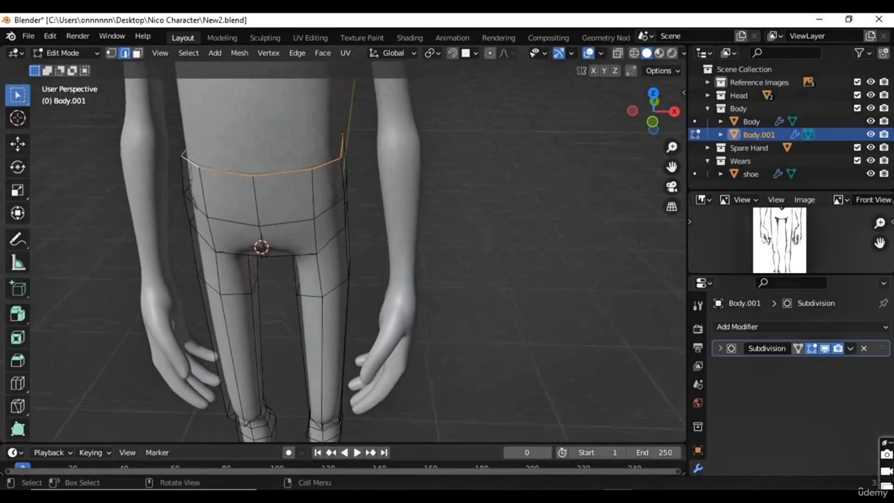
pyautogui.press('s')
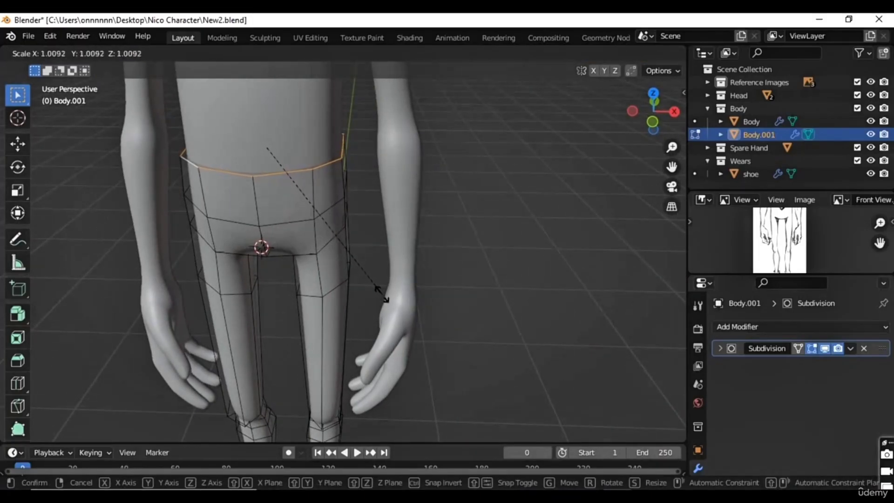
pyautogui.click(382, 294)
# Step: Select the ankle faces of the trouser leg on the positive X side and scale them up uniformly to about 1.04
pyautogui.moveTo(343, 277); pyautogui.dragTo(327, 262, button='middle')
pyautogui.scroll(4, 328, 263)
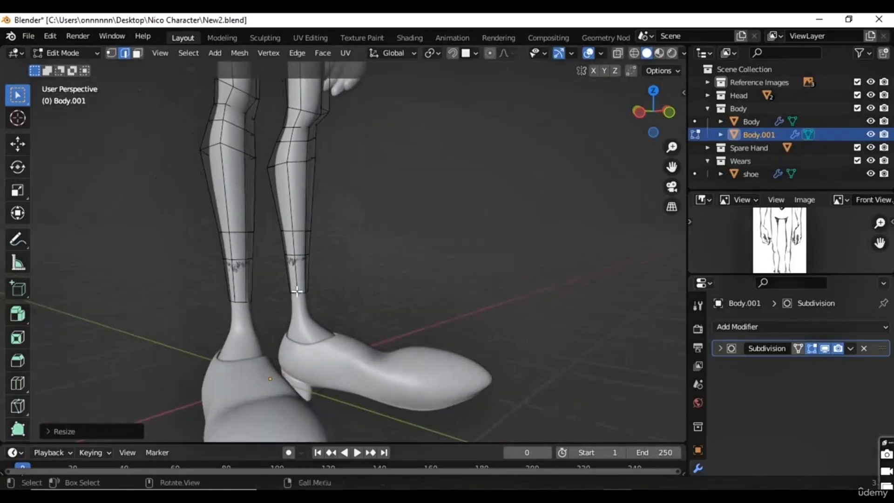
pyautogui.click(137, 54)
pyautogui.moveTo(273, 249); pyautogui.dragTo(320, 299)
pyautogui.moveTo(230, 303); pyautogui.dragTo(321, 226, button='middle')
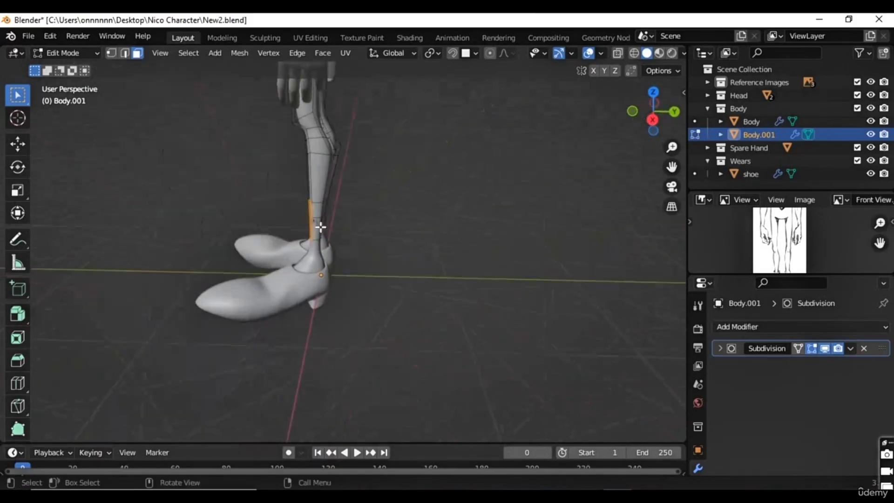
pyautogui.scroll(3, 357, 259)
pyautogui.moveTo(357, 259); pyautogui.dragTo(355, 260, button='middle')
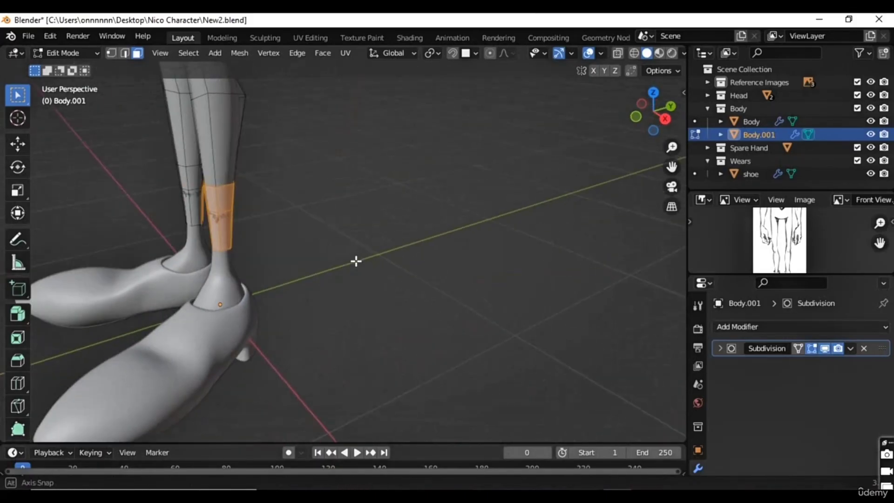
pyautogui.press('s')
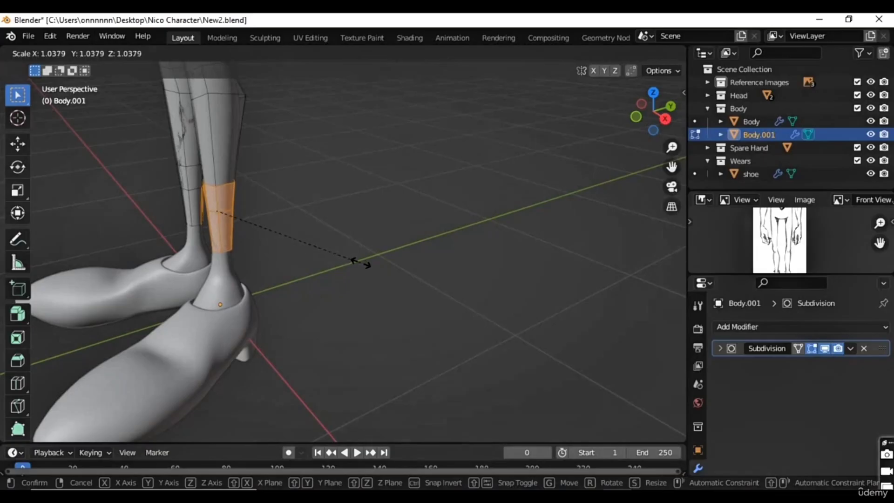
pyautogui.click(365, 263)
# Step: Try to move the selected ankle faces along the global Y axis, and undo that move
pyautogui.moveTo(233, 272)
pyautogui.mouseDown(button='middle')
pyautogui.moveTo(220, 270)
pyautogui.moveTo(237, 259)
pyautogui.mouseUp(button='middle')
pyautogui.press('g')
pyautogui.press('y')
pyautogui.click(238, 259)
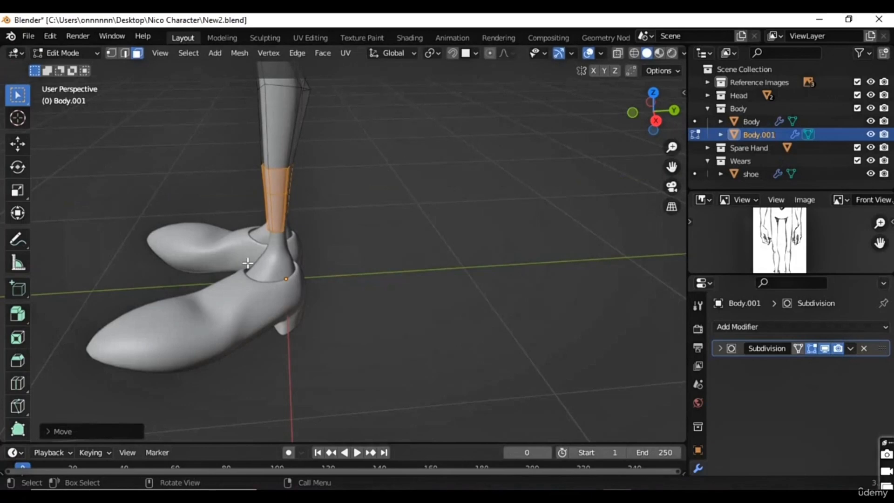
pyautogui.hotkey('ctrl', 'z')
# Step: Select all linked faces of the trousers and try to scale them in Edit Mode
pyautogui.moveTo(220, 261); pyautogui.dragTo(367, 251, button='middle')
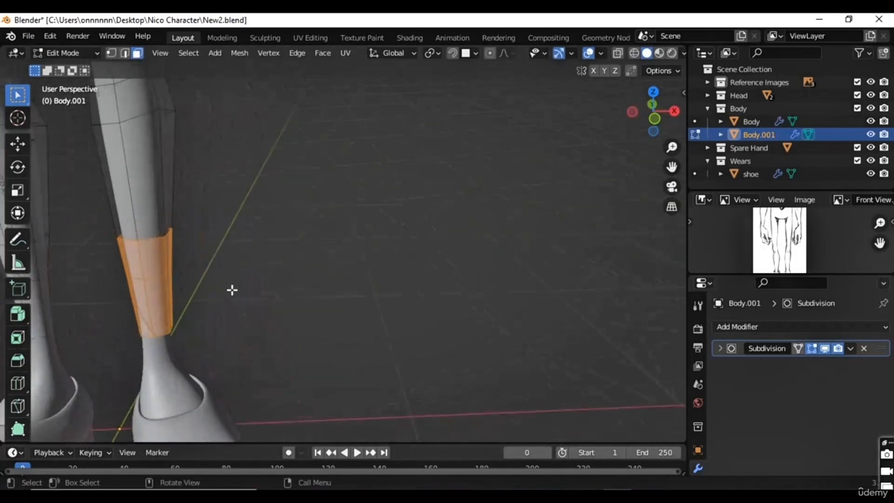
pyautogui.scroll(-3, 232, 290)
pyautogui.moveTo(259, 293); pyautogui.dragTo(215, 266, button='middle')
pyautogui.moveTo(275, 228); pyautogui.dragTo(279, 278, button='middle')
pyautogui.scroll(-6, 278, 274)
pyautogui.moveTo(251, 180); pyautogui.dragTo(321, 217, button='middle')
pyautogui.hotkey('ctrl', 'l')
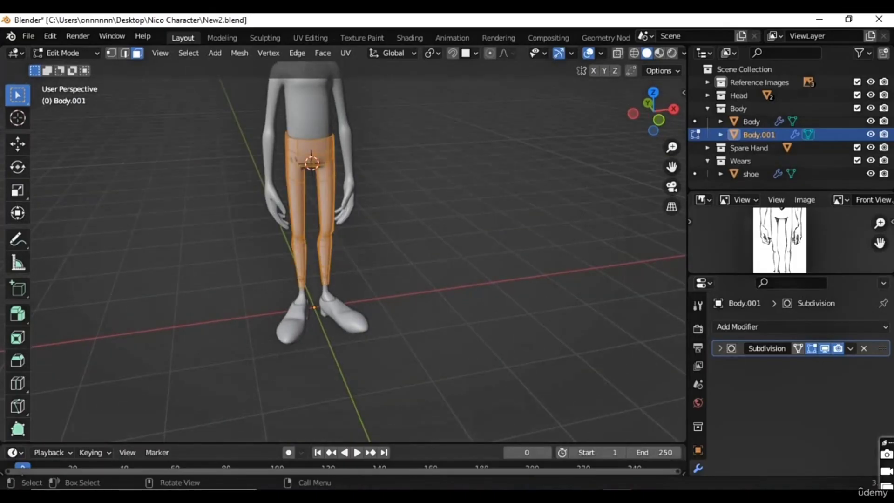
pyautogui.press('s')
pyautogui.rightClick(344, 247)
# Step: In Object Mode, set the trousers' origin to the 3D cursor and scale them up uniformly to about 1.01
pyautogui.moveTo(403, 202); pyautogui.dragTo(340, 145, button='middle')
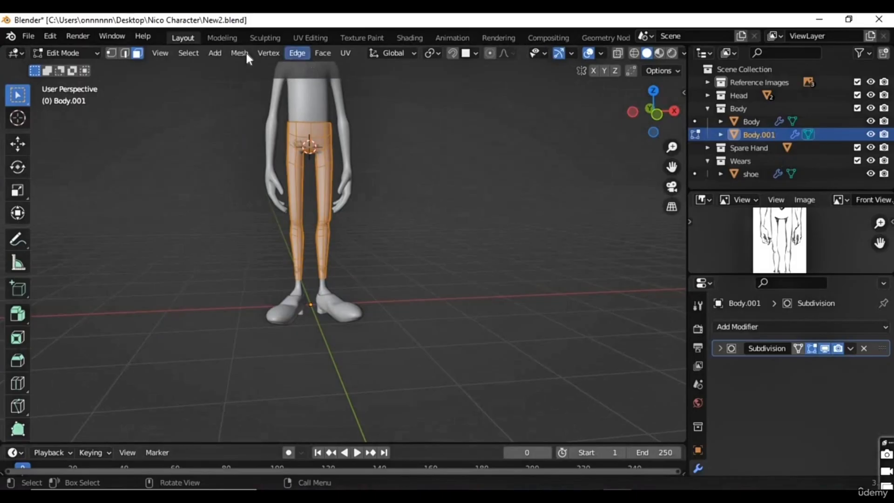
pyautogui.press('Tab')
pyautogui.click(199, 53)
pyautogui.moveTo(220, 81)
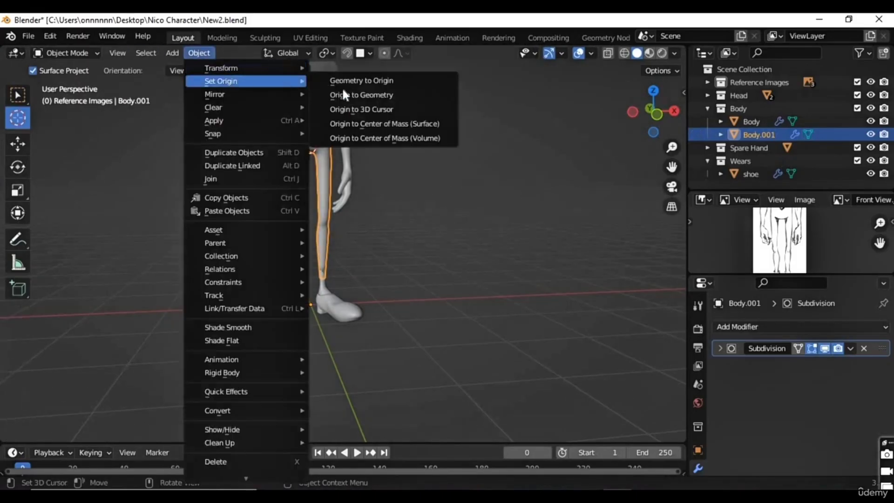
pyautogui.click(361, 109)
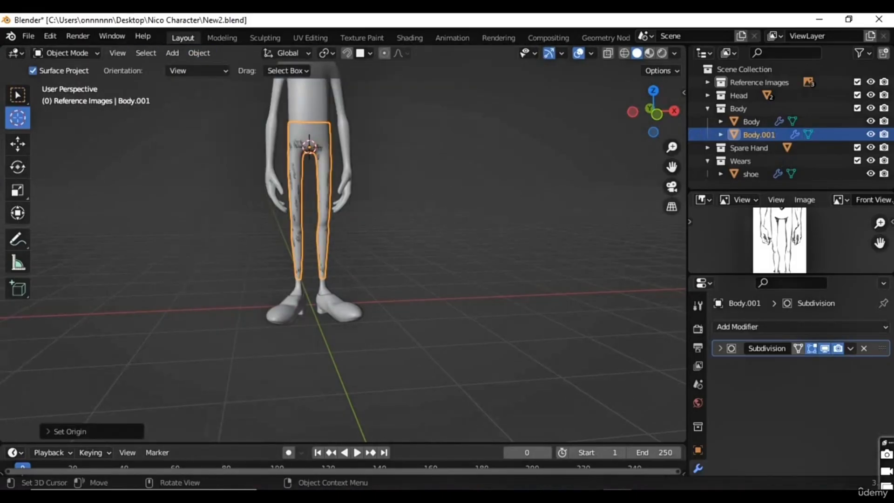
pyautogui.press('s')
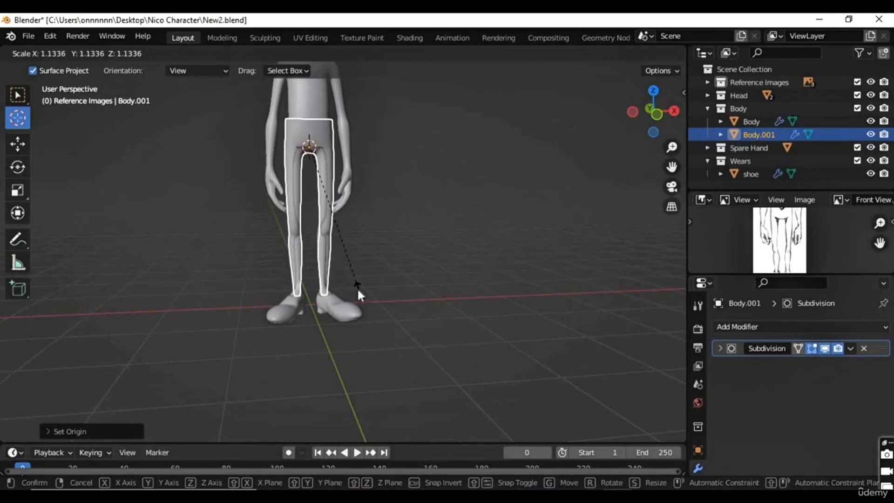
pyautogui.rightClick(357, 288)
pyautogui.press('s')
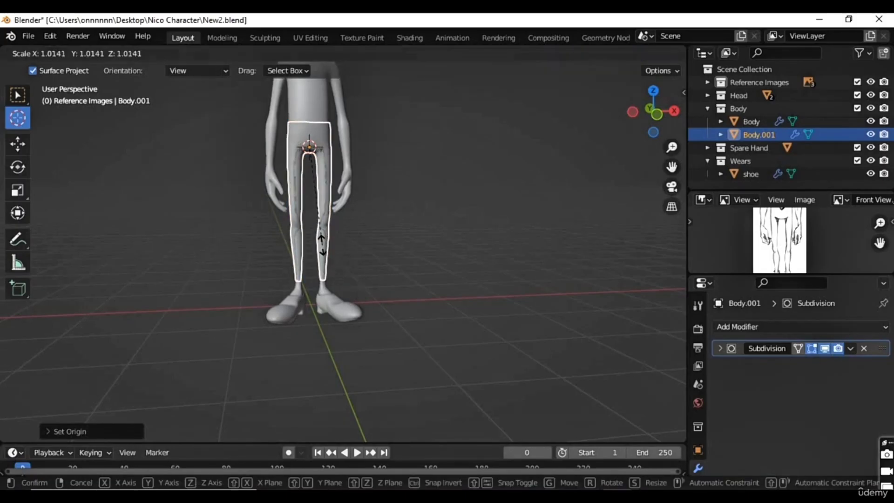
pyautogui.click(320, 237)
pyautogui.scroll(5, 329, 205)
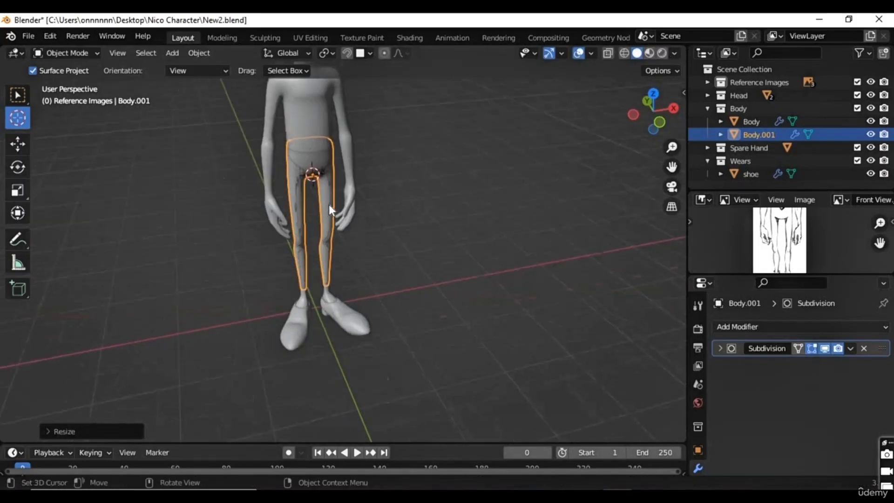
# Step: Select the hip and upper-thigh vertices on the positive X side and move them about 0.026 m forward and down with proportional editing
pyautogui.press('Tab')
pyautogui.moveTo(305, 162); pyautogui.dragTo(339, 253, button='middle')
pyautogui.scroll(2, 340, 254)
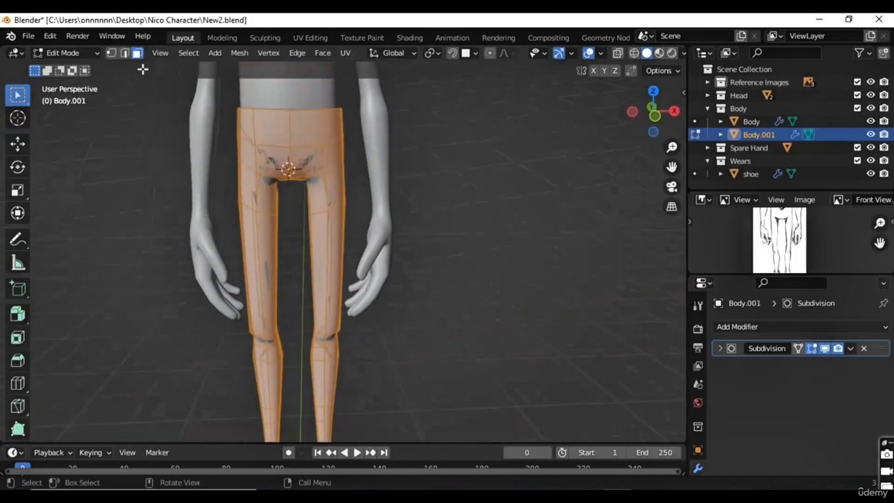
pyautogui.press('1')
pyautogui.moveTo(365, 131); pyautogui.dragTo(303, 233)
pyautogui.moveTo(328, 218); pyautogui.dragTo(298, 200, button='middle')
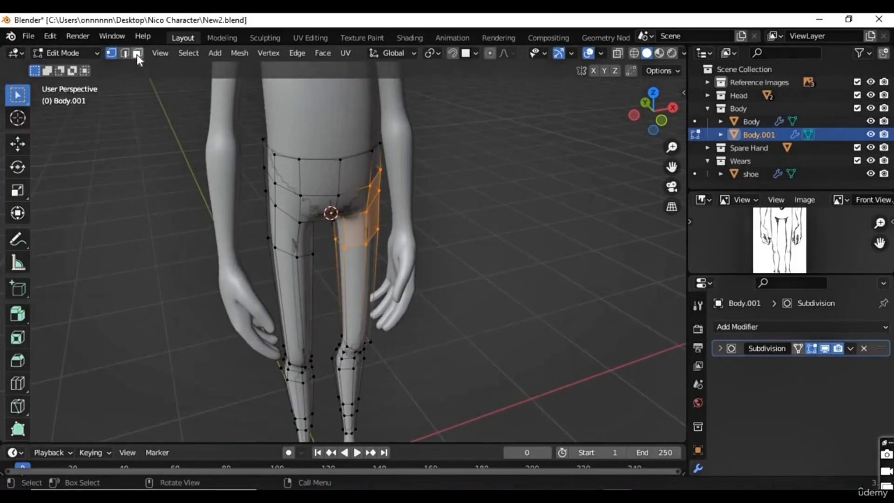
pyautogui.keyDown('shift'); pyautogui.click(340, 198); pyautogui.keyUp('shift')
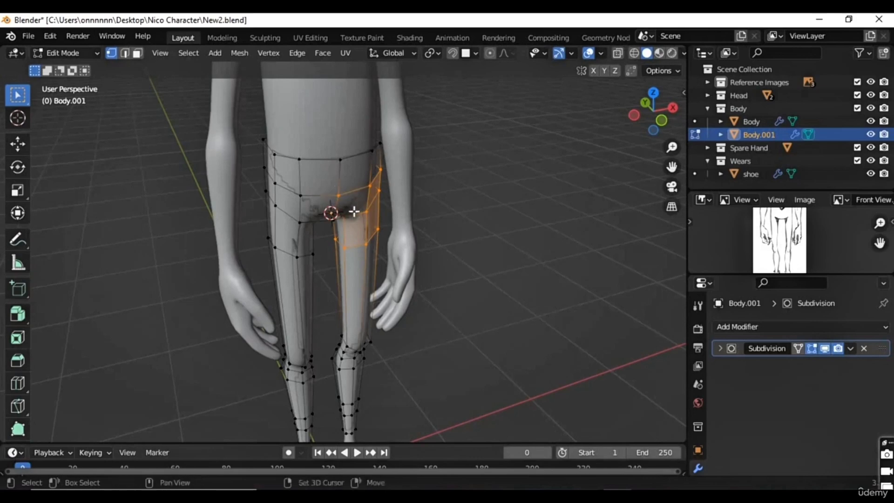
pyautogui.press('g')
pyautogui.rightClick(406, 215)
pyautogui.moveTo(383, 238); pyautogui.dragTo(405, 221, button='middle')
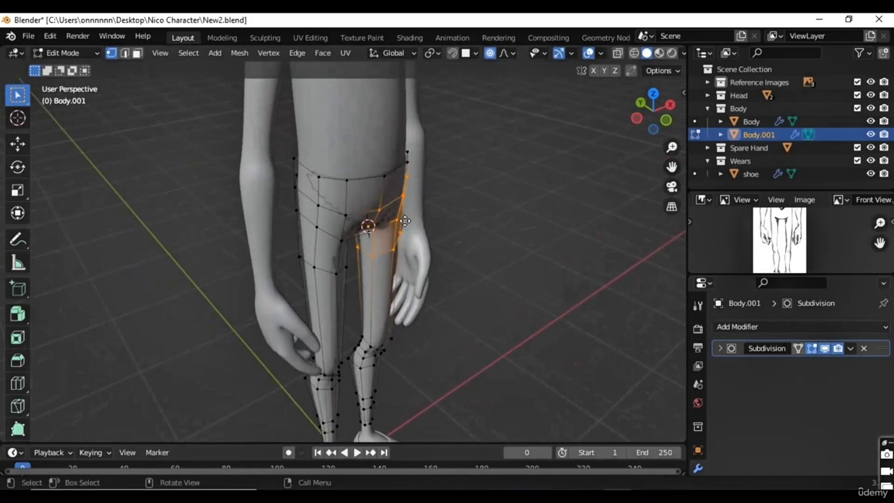
pyautogui.press('g')
pyautogui.scroll(-3, 405, 220)
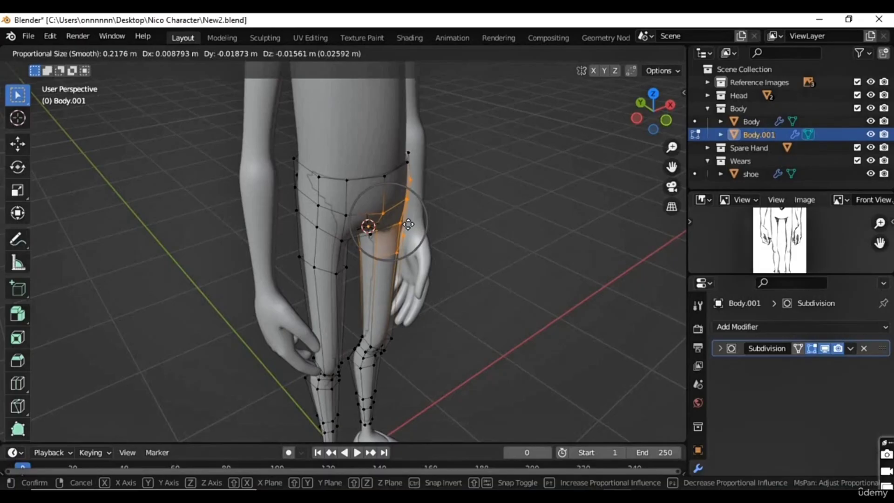
pyautogui.click(409, 224)
# Step: Select the rear waistband vertices and move them backward out of the body with proportional editing turned off
pyautogui.moveTo(361, 249); pyautogui.dragTo(277, 172, button='middle')
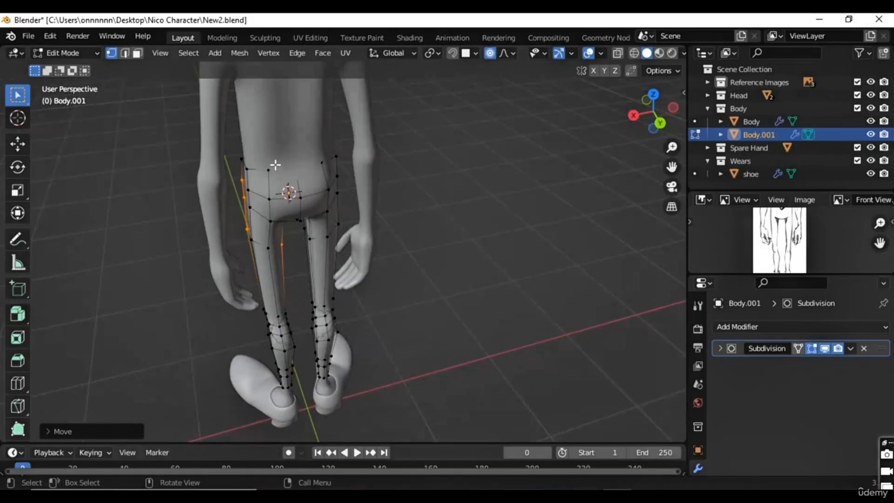
pyautogui.hotkey('alt', 'z')
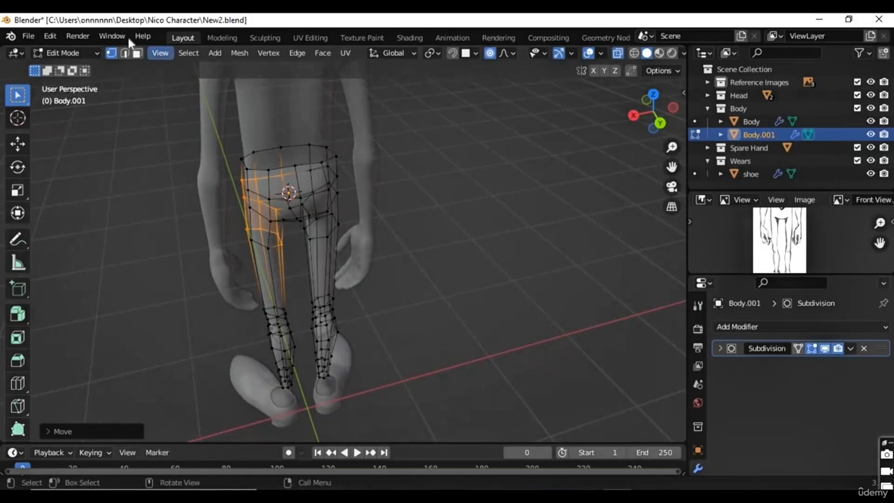
pyautogui.click(124, 53)
pyautogui.press('1')
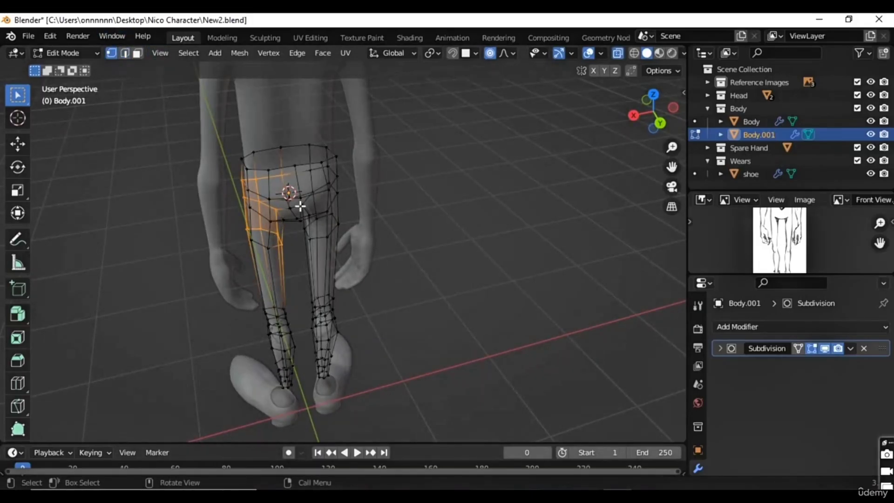
pyautogui.click(266, 173)
pyautogui.scroll(3, 261, 113)
pyautogui.keyDown('shift'); pyautogui.moveTo(306, 135); pyautogui.dragTo(271, 172, button='middle'); pyautogui.keyUp('shift')
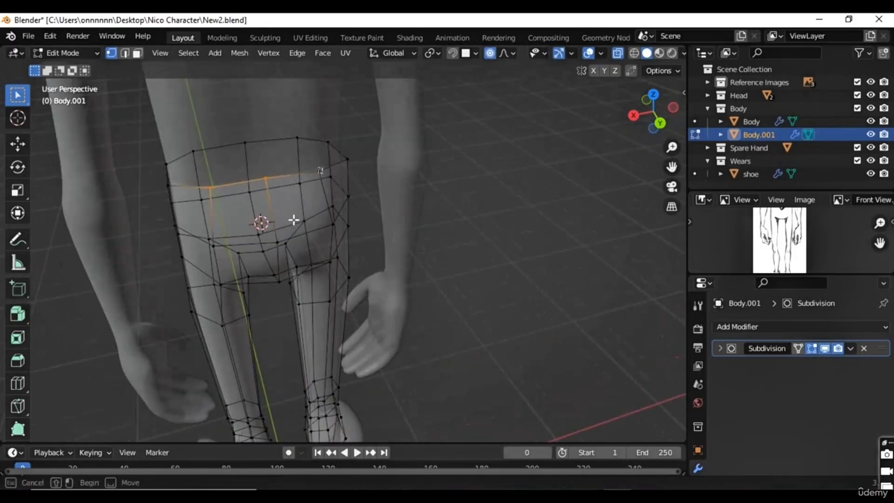
pyautogui.moveTo(289, 225); pyautogui.dragTo(361, 216, button='middle')
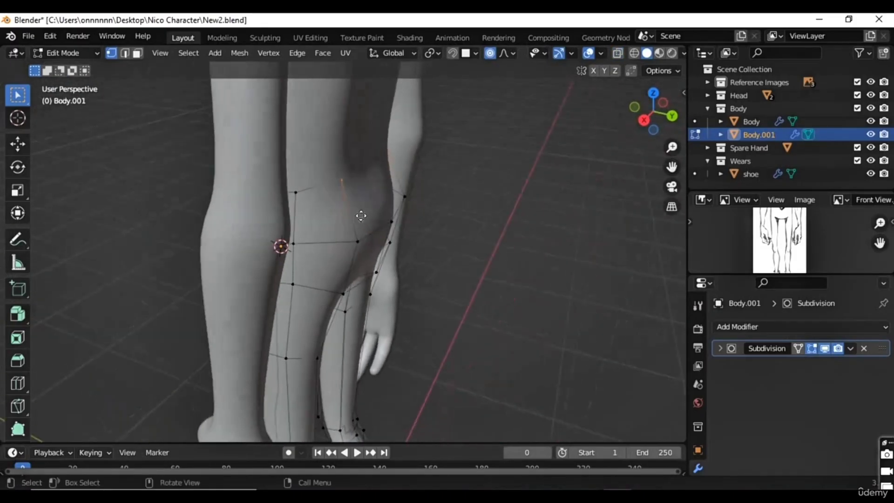
pyautogui.press('g')
pyautogui.click(368, 218)
pyautogui.press('g')
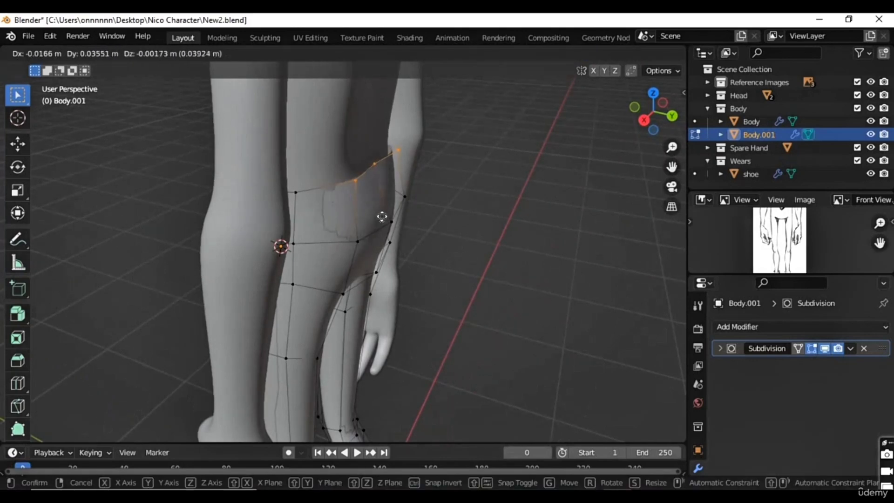
pyautogui.click(377, 217)
# Step: In back orthographic view, nudge the rear waistband vertex on the positive X side into line with its neighbours
pyautogui.moveTo(351, 222); pyautogui.dragTo(302, 215, button='middle')
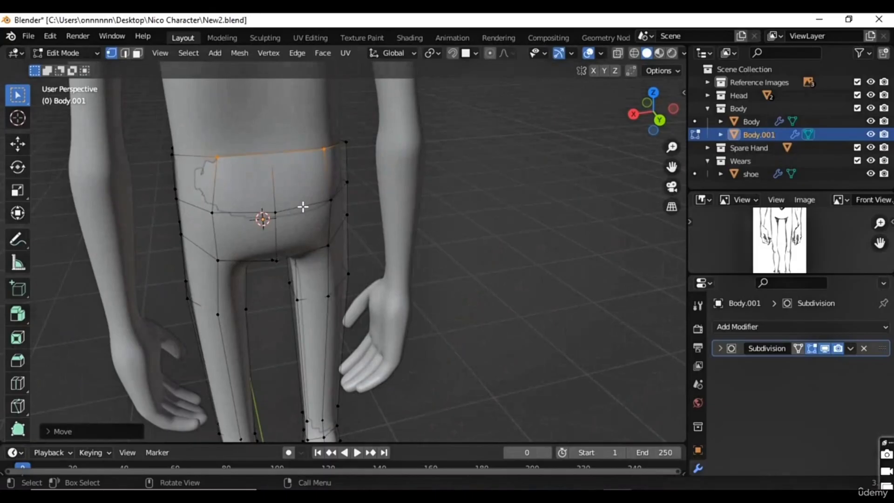
pyautogui.press('KP_3')
pyautogui.press('ctrl+KP_3')
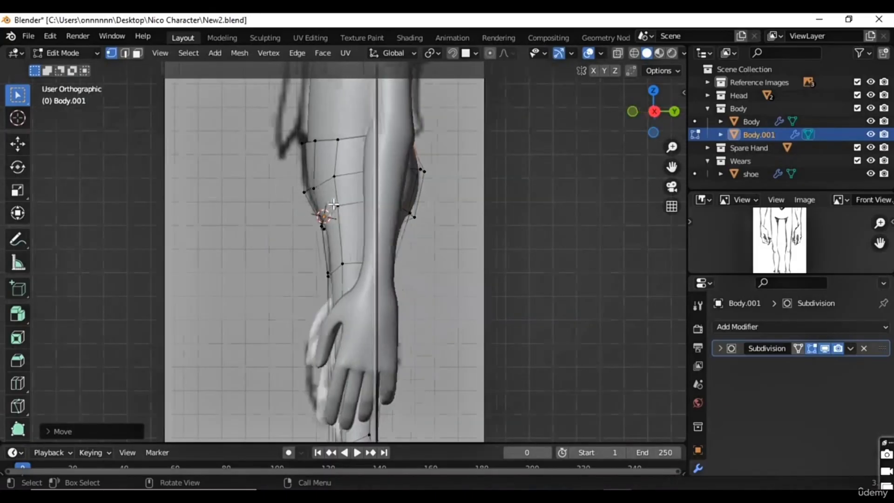
pyautogui.press('KP_1')
pyautogui.press('KP_3')
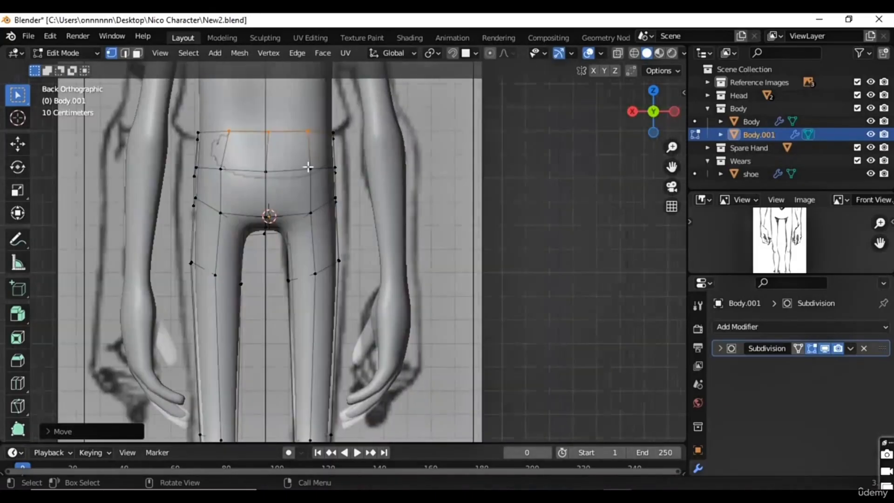
pyautogui.press('g')
pyautogui.click(241, 148)
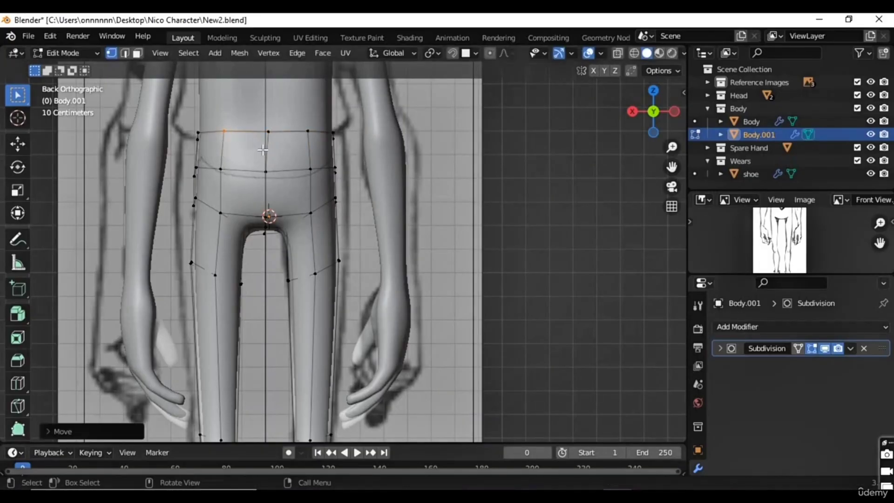
# Step: In front orthographic view, select the waist-to-upper-thigh vertices on the positive X half and scale them up uniformly to about 1.11
pyautogui.moveTo(198, 193); pyautogui.dragTo(349, 204, button='middle')
pyautogui.press('KP_1')
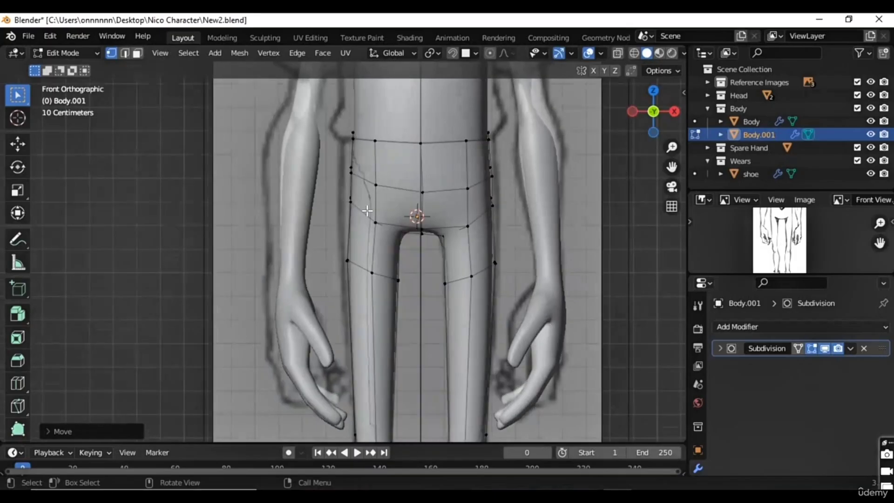
pyautogui.scroll(2, 367, 210)
pyautogui.scroll(-4, 406, 198)
pyautogui.moveTo(480, 154); pyautogui.dragTo(393, 300)
pyautogui.keyDown('shift'); pyautogui.moveTo(495, 383); pyautogui.dragTo(450, 222, button='middle'); pyautogui.keyUp('shift')
pyautogui.moveTo(465, 185); pyautogui.dragTo(404, 156)
pyautogui.keyDown('shift'); pyautogui.moveTo(416, 125); pyautogui.dragTo(405, 299, button='middle'); pyautogui.keyUp('shift')
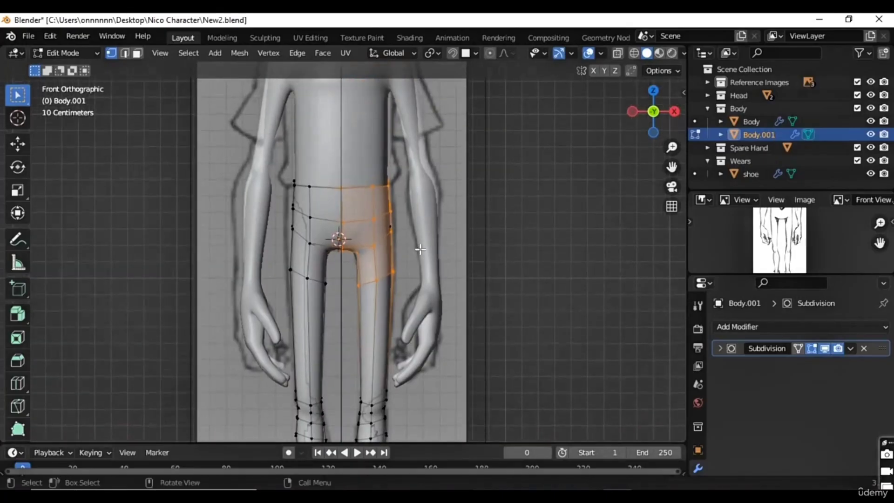
pyautogui.press('s')
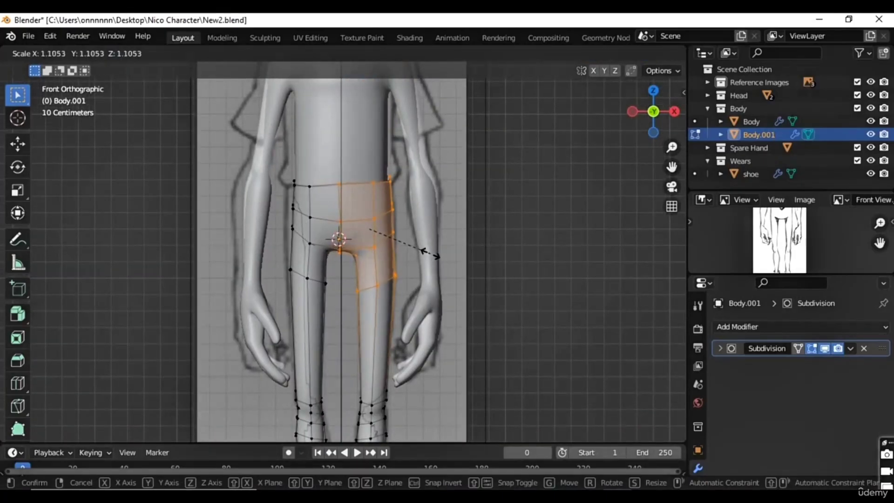
pyautogui.click(431, 254)
pyautogui.press('g')
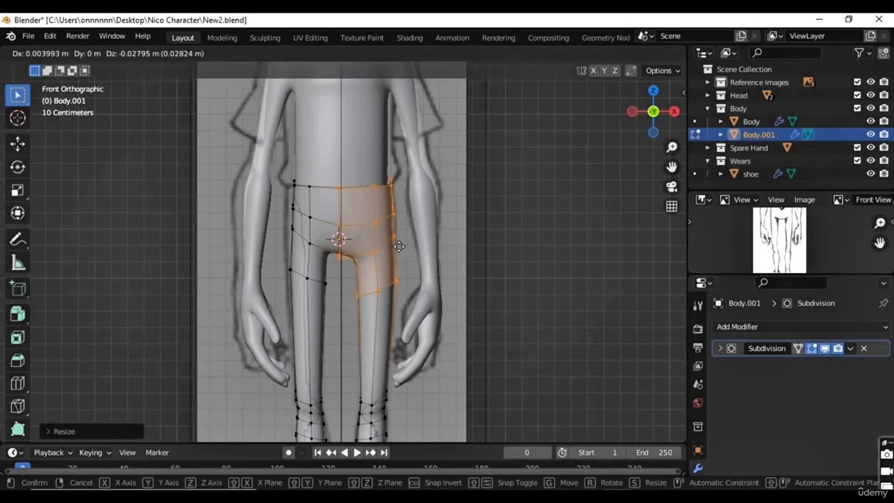
pyautogui.click(396, 244)
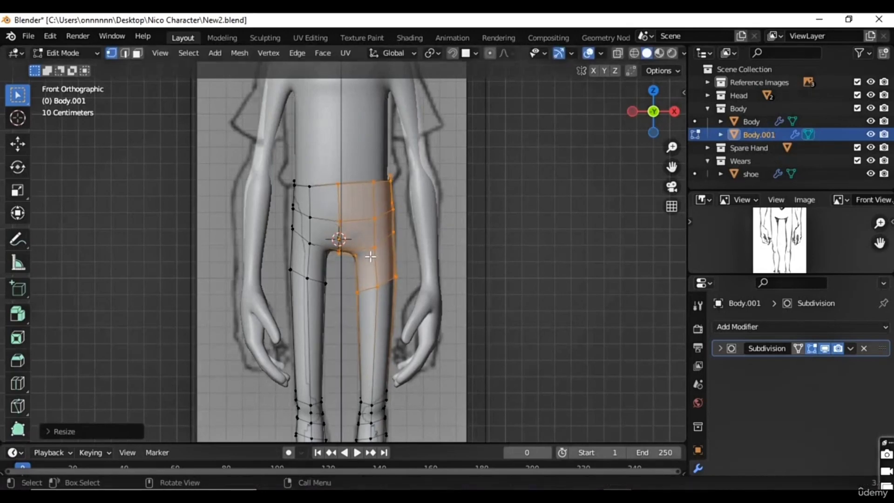
# Step: Rescale the selected waist-to-upper-thigh vertices, and move them about 0.023 m outward and down with proportional editing on
pyautogui.press('s')
pyautogui.click(398, 233)
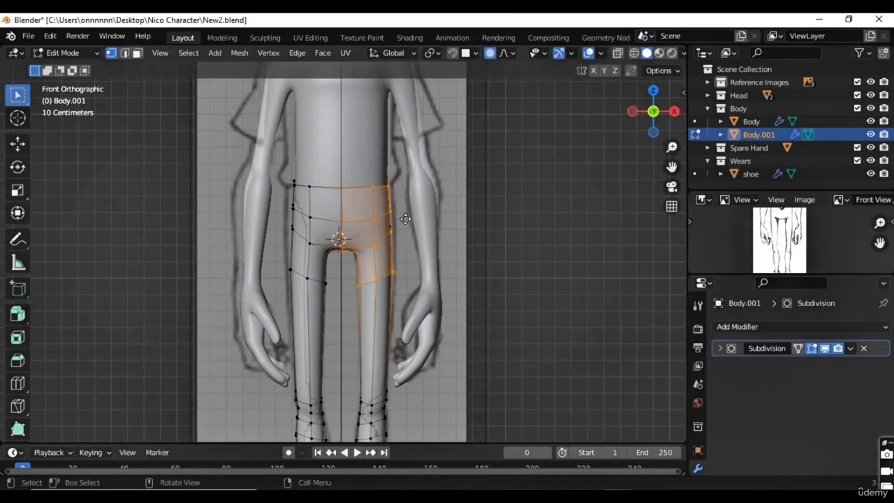
pyautogui.press('g')
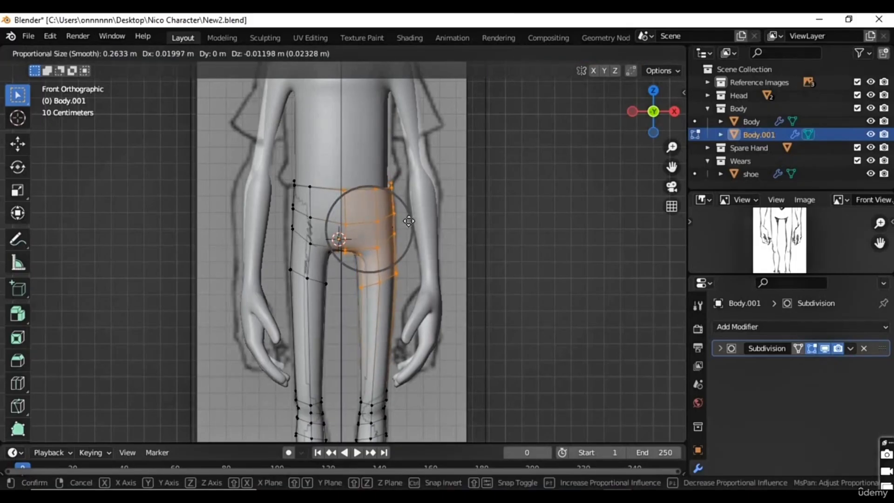
pyautogui.click(406, 221)
pyautogui.scroll(2, 397, 246)
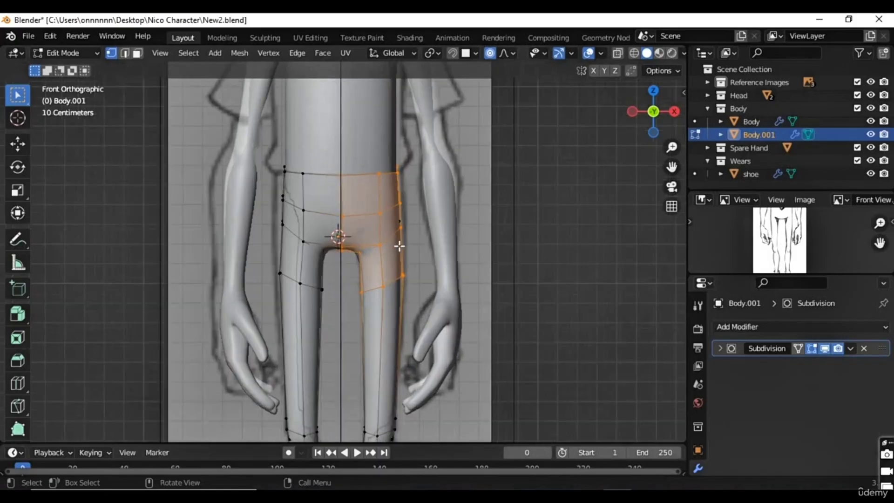
pyautogui.moveTo(398, 252); pyautogui.dragTo(399, 254, button='middle')
pyautogui.press('KP_1')
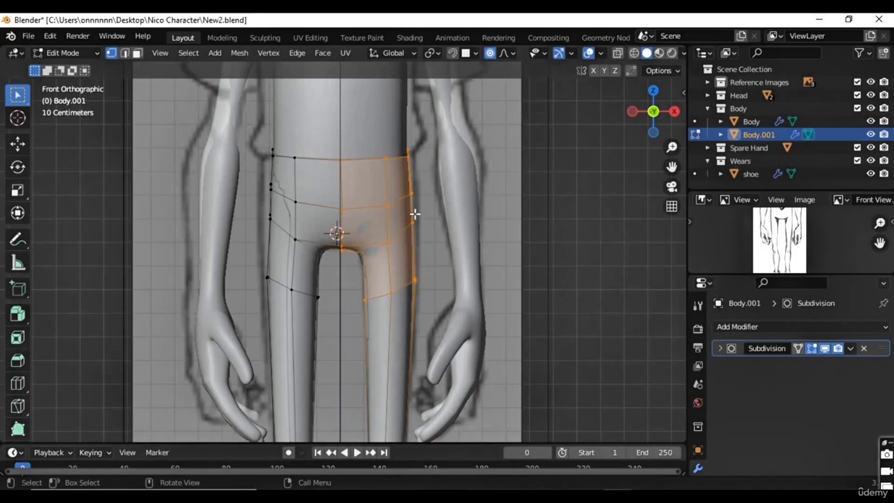
# Step: Select the lower seat vertices at the back of the trousers and move them with proportional editing to cover the body
pyautogui.moveTo(442, 219); pyautogui.dragTo(337, 219, button='middle')
pyautogui.moveTo(296, 232); pyautogui.dragTo(403, 195, button='middle')
pyautogui.moveTo(413, 185); pyautogui.dragTo(300, 275)
pyautogui.moveTo(349, 337); pyautogui.dragTo(332, 328, button='middle')
pyautogui.press('g')
pyautogui.click(356, 316)
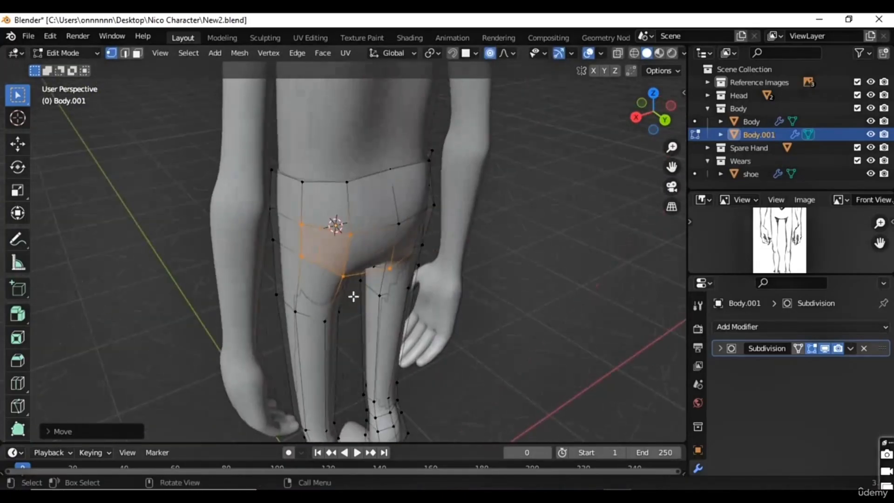
# Step: Select the inner upper-thigh vertices below the crotch and move them about 0.012 m, mainly backward, with proportional editing
pyautogui.moveTo(367, 269); pyautogui.dragTo(284, 404)
pyautogui.moveTo(329, 359)
pyautogui.mouseDown(button='middle')
pyautogui.moveTo(319, 376)
pyautogui.moveTo(328, 363)
pyautogui.mouseUp(button='middle')
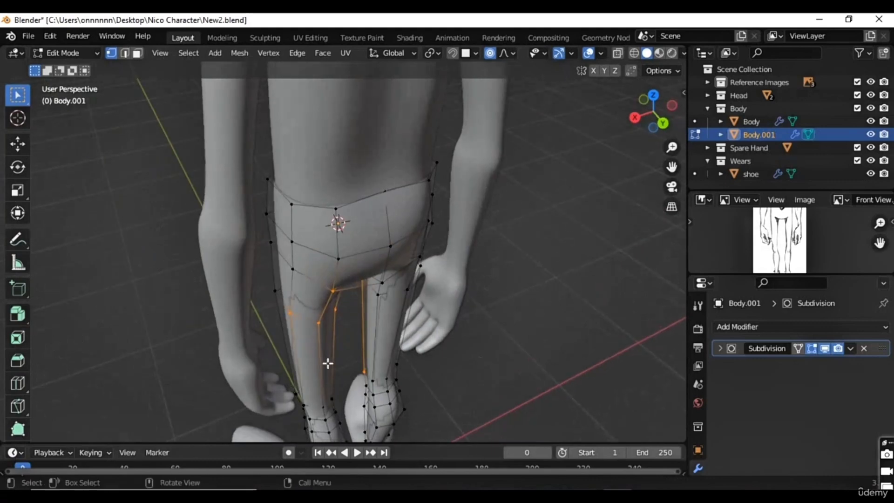
pyautogui.press('g')
pyautogui.rightClick(332, 354)
pyautogui.moveTo(313, 354); pyautogui.dragTo(311, 355, button='middle')
pyautogui.press('g')
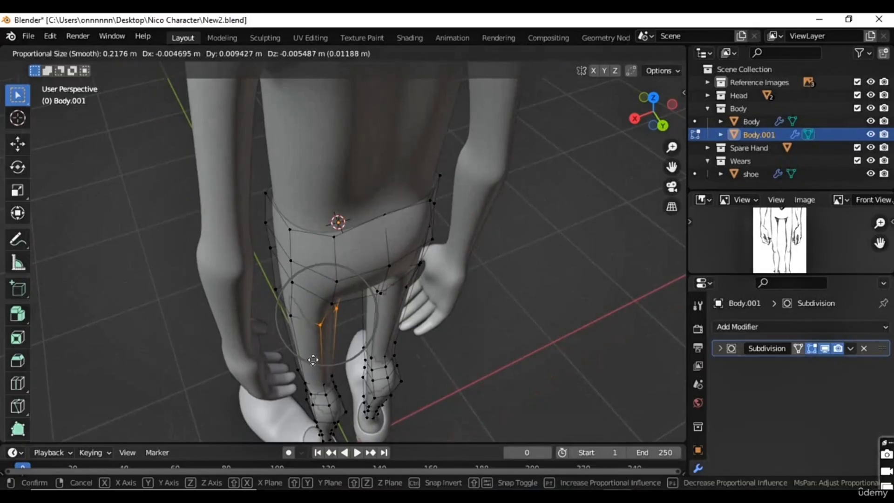
pyautogui.click(313, 359)
# Step: Select the inner and rear vertices around the knees and move them about 0.019 m backward and sideways with a smaller proportional influence
pyautogui.moveTo(325, 371); pyautogui.dragTo(366, 337, button='middle')
pyautogui.moveTo(408, 333); pyautogui.dragTo(337, 410)
pyautogui.press('g')
pyautogui.scroll(-4, 351, 395)
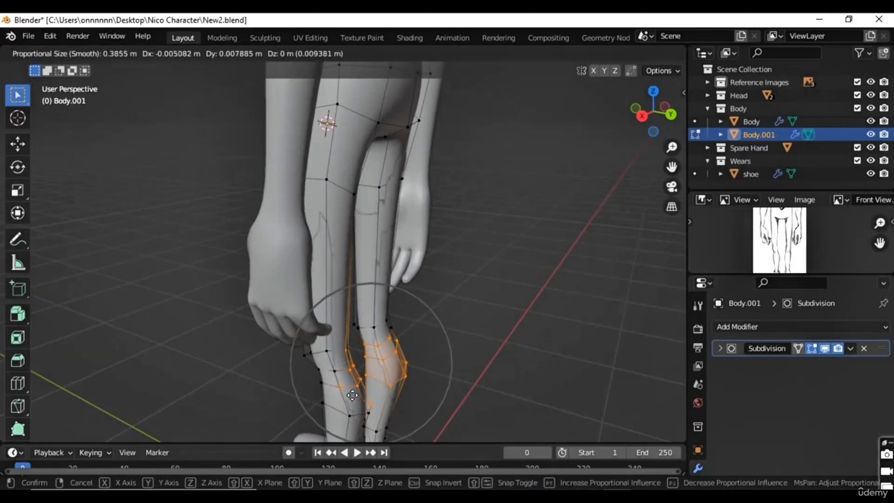
pyautogui.scroll(3, 353, 395)
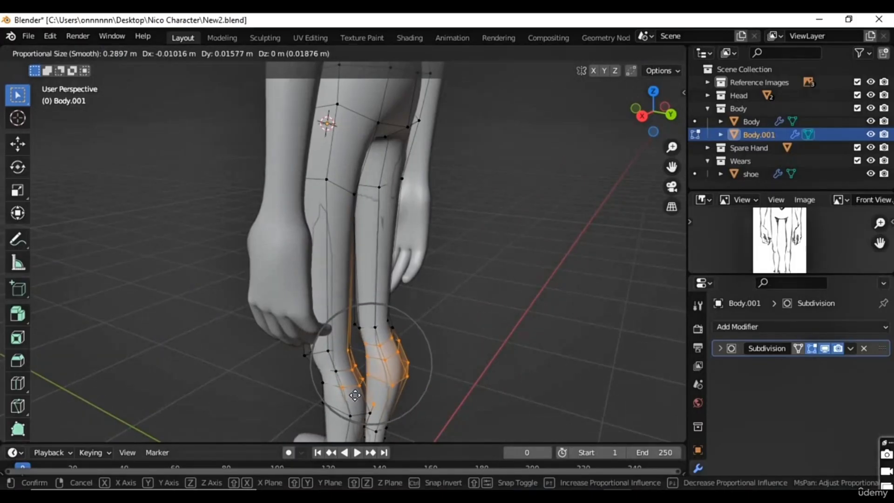
pyautogui.click(355, 395)
# Step: Select the front knee vertices and move them about 0.009 m forward along the global Y axis
pyautogui.moveTo(307, 386); pyautogui.dragTo(419, 309, button='middle')
pyautogui.moveTo(460, 220); pyautogui.dragTo(355, 433)
pyautogui.press('g')
pyautogui.press('y')
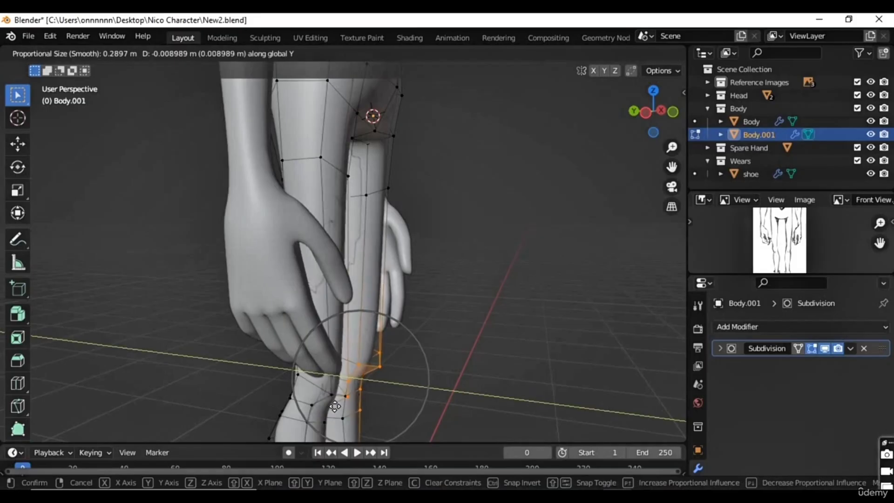
pyautogui.click(338, 407)
# Step: Select the inner-thigh vertices of the positive X leg and move them about 0.016 m toward the body's centre
pyautogui.moveTo(338, 406); pyautogui.dragTo(332, 335, button='middle')
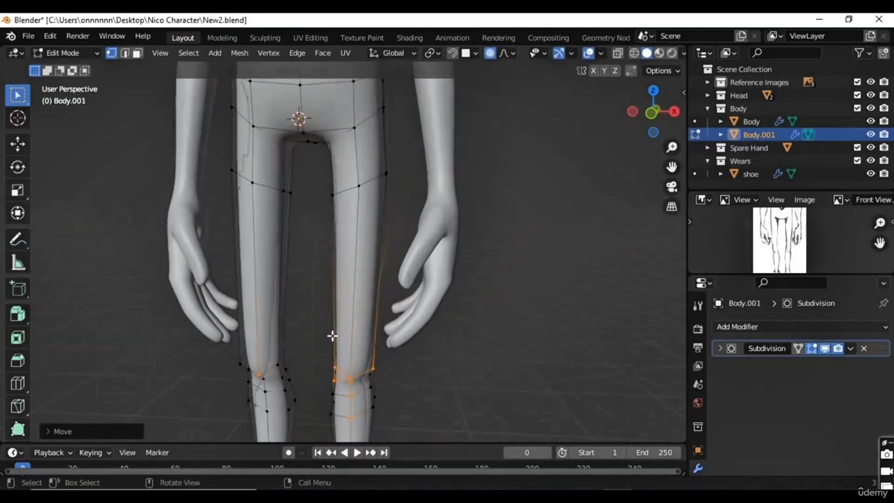
pyautogui.keyDown('alt'); pyautogui.click(318, 242); pyautogui.keyUp('alt')
pyautogui.press('g')
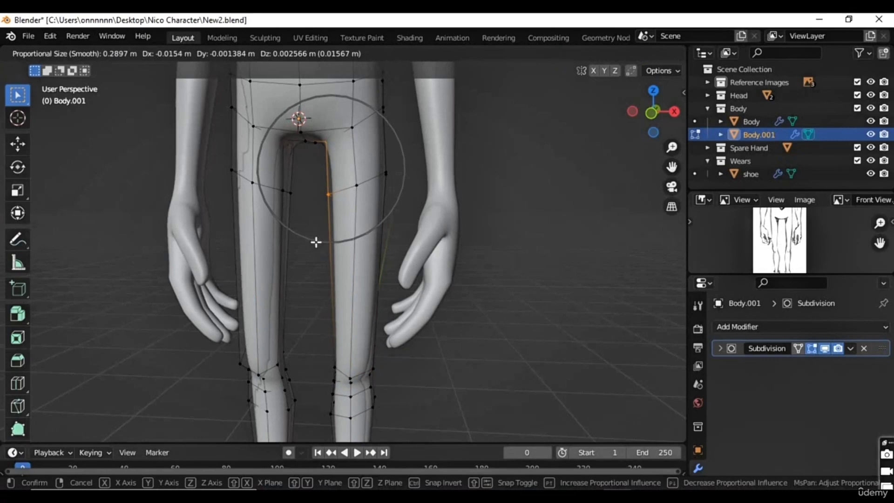
pyautogui.click(316, 242)
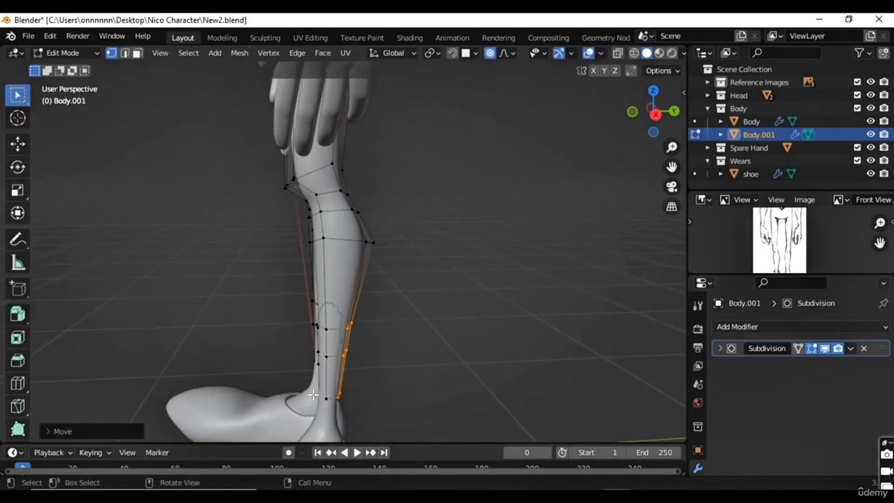
# Step: Select the lower-shin and ankle vertices, move them along the global Y axis, and readjust them with a smaller proportional influence
pyautogui.moveTo(338, 324); pyautogui.dragTo(293, 422)
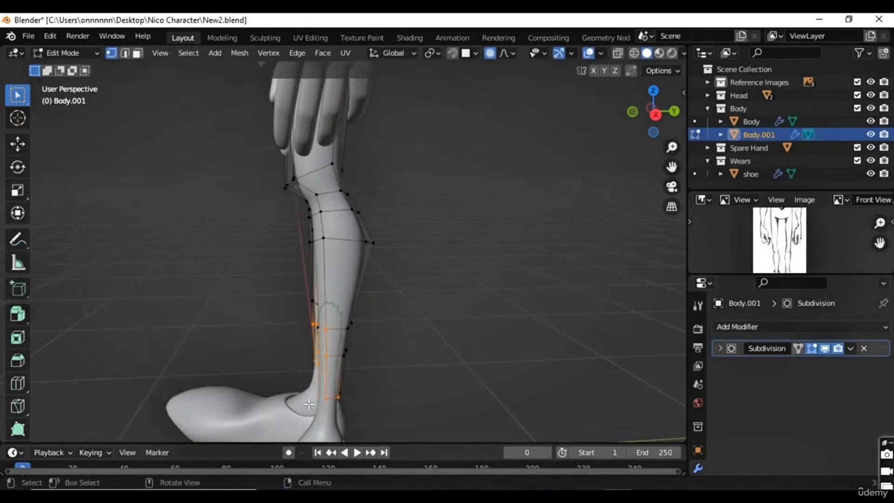
pyautogui.moveTo(356, 382); pyautogui.dragTo(328, 418)
pyautogui.press('g')
pyautogui.press('y')
pyautogui.click(320, 380)
pyautogui.press('g')
pyautogui.scroll(2, 317, 381)
pyautogui.click(317, 380)
# Step: Select the lower-shin-to-ankle vertices of the positive X leg and scale them up uniformly with proportional editing
pyautogui.moveTo(316, 381); pyautogui.dragTo(417, 306, button='middle')
pyautogui.moveTo(416, 300); pyautogui.dragTo(348, 391)
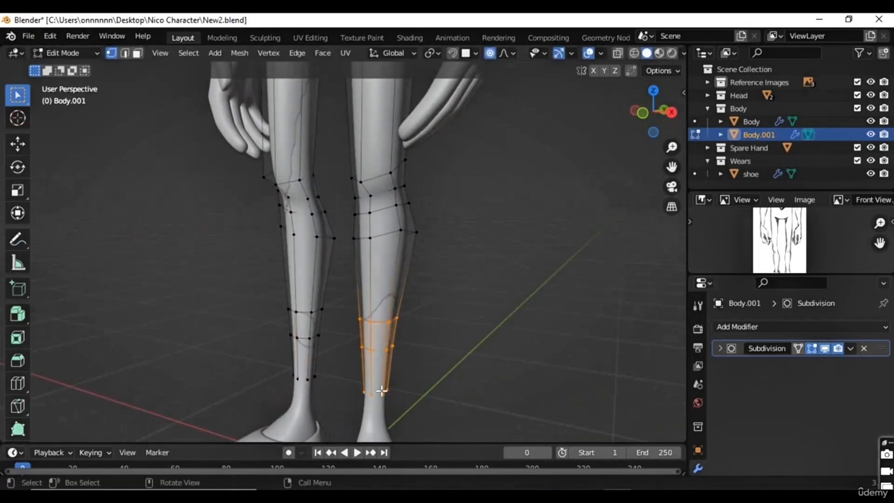
pyautogui.press('s')
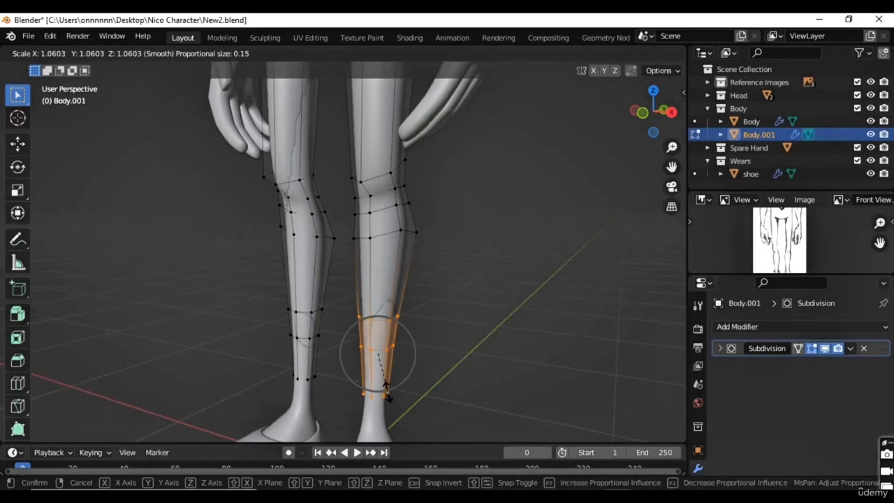
pyautogui.click(392, 400)
# Step: Select the ankle hem vertices of the positive X leg and scale them up uniformly to about 1.29
pyautogui.moveTo(393, 400); pyautogui.dragTo(359, 398, button='middle')
pyautogui.moveTo(337, 386); pyautogui.dragTo(397, 413)
pyautogui.press('s')
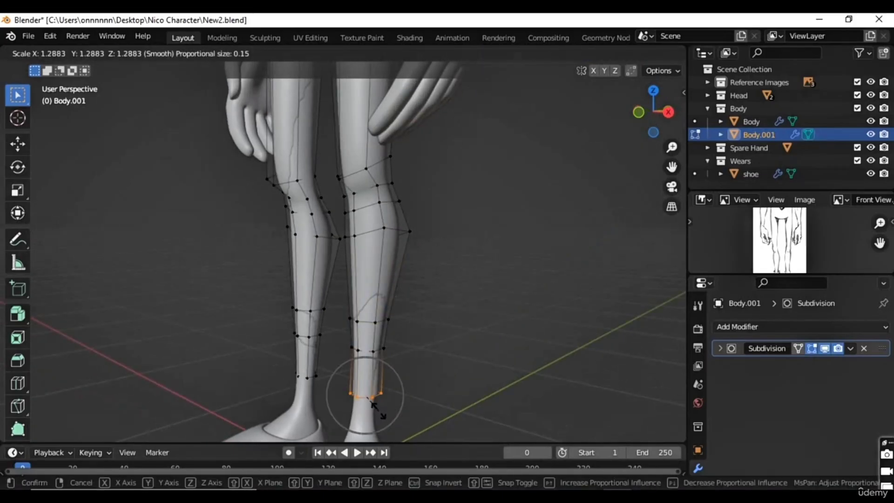
pyautogui.click(376, 410)
# Step: Select the two lower-shin loops above the hem, scale them to about 1.02, and rescale them with proportional editing turned off
pyautogui.moveTo(410, 303); pyautogui.dragTo(343, 377)
pyautogui.moveTo(371, 389); pyautogui.dragTo(409, 382, button='middle')
pyautogui.press('s')
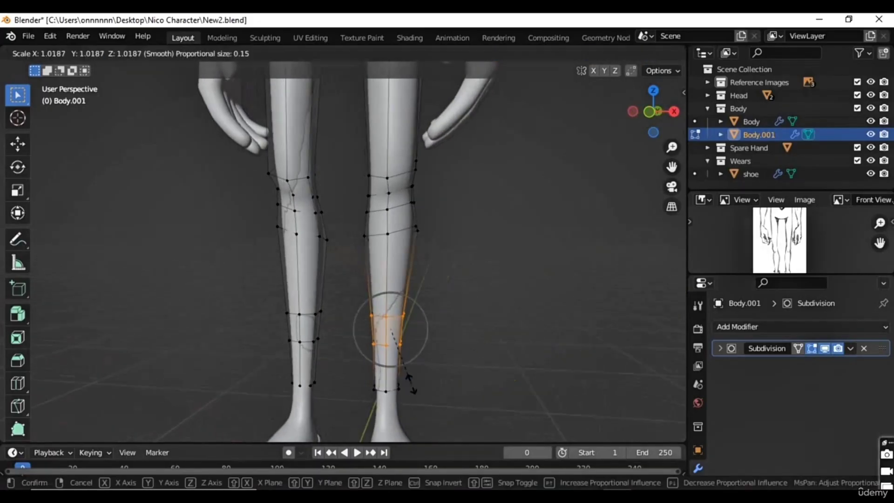
pyautogui.click(413, 384)
pyautogui.press('s')
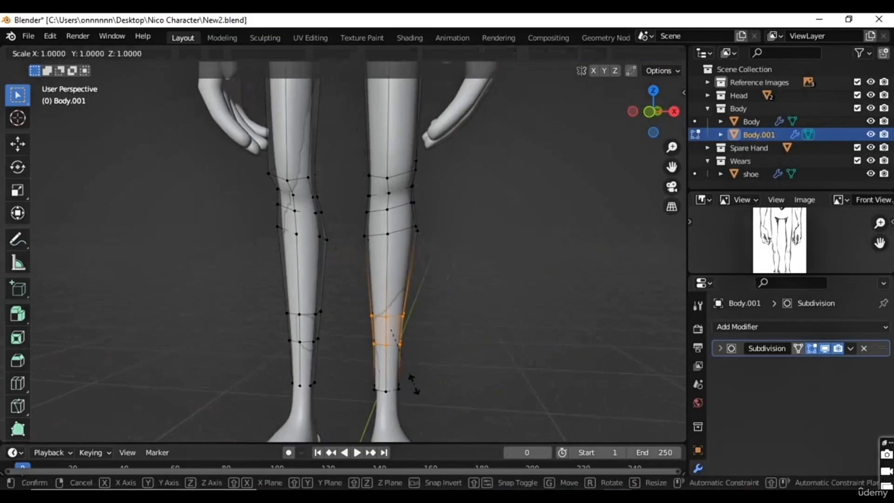
pyautogui.click(417, 392)
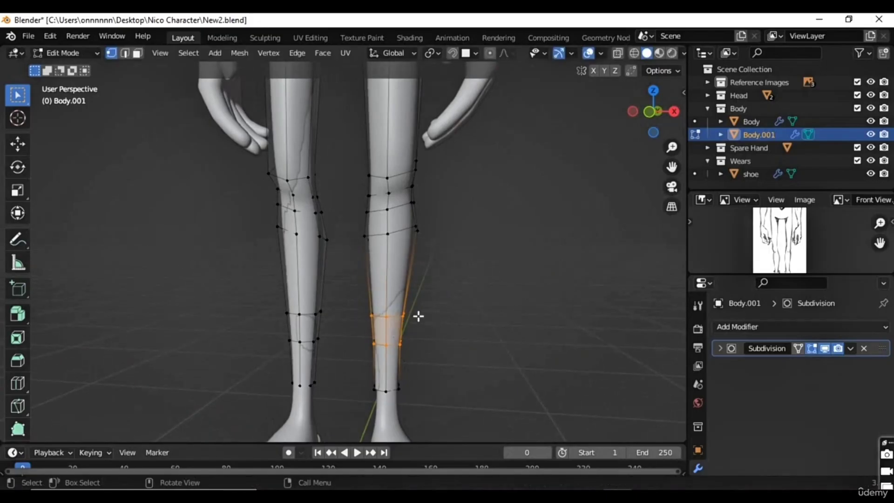
# Step: Select all lower-shin-to-hem vertices of the positive X leg and scale them uniformly without proportional editing
pyautogui.moveTo(337, 376); pyautogui.dragTo(467, 283, button='middle')
pyautogui.moveTo(467, 283); pyautogui.dragTo(351, 403)
pyautogui.moveTo(456, 297); pyautogui.dragTo(341, 393)
pyautogui.hotkey('alt', 'z')
pyautogui.moveTo(374, 384); pyautogui.dragTo(405, 391, button='middle')
pyautogui.press('s')
pyautogui.click(364, 395)
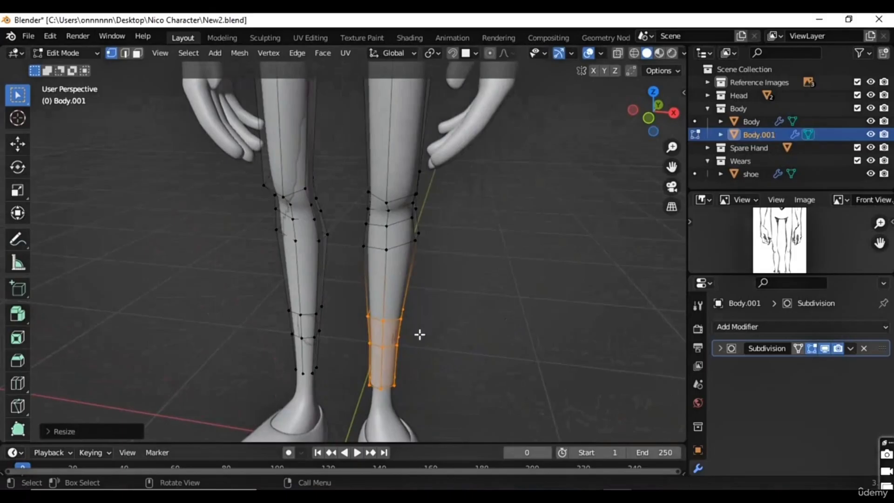
# Step: Select the front and outer lower-shin vertices of the positive X leg and nudge them about 0.003 m with proportional editing turned on
pyautogui.click(389, 356)
pyautogui.moveTo(389, 356); pyautogui.dragTo(411, 343, button='middle')
pyautogui.press('g')
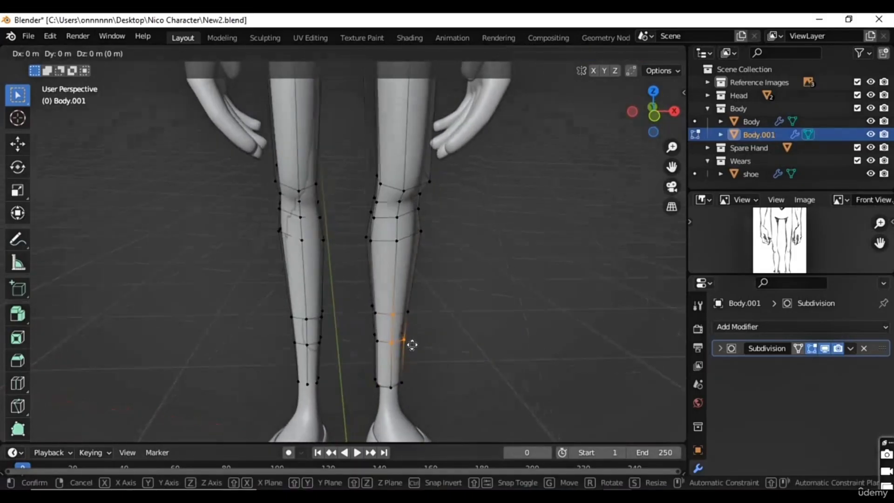
pyautogui.click(415, 345)
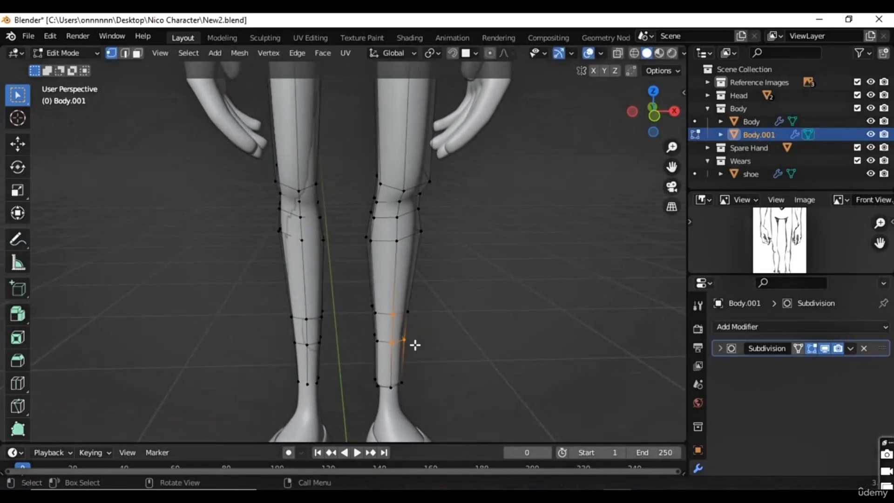
pyautogui.press('g')
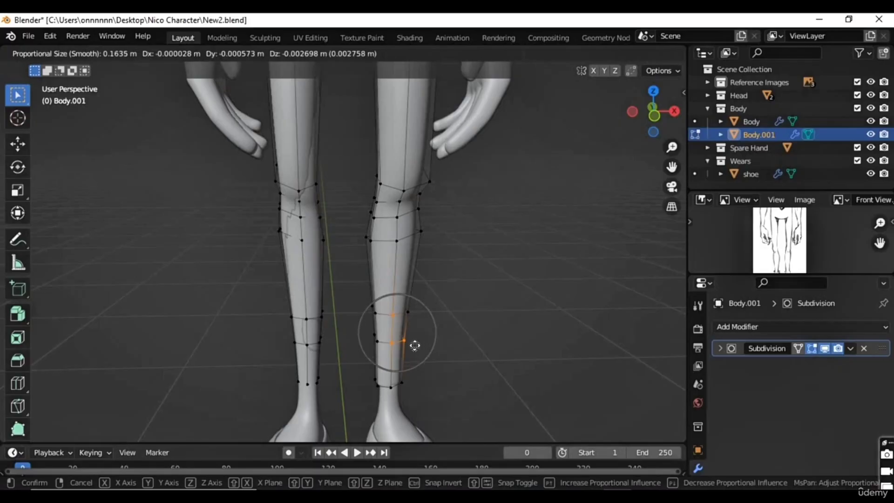
pyautogui.click(416, 345)
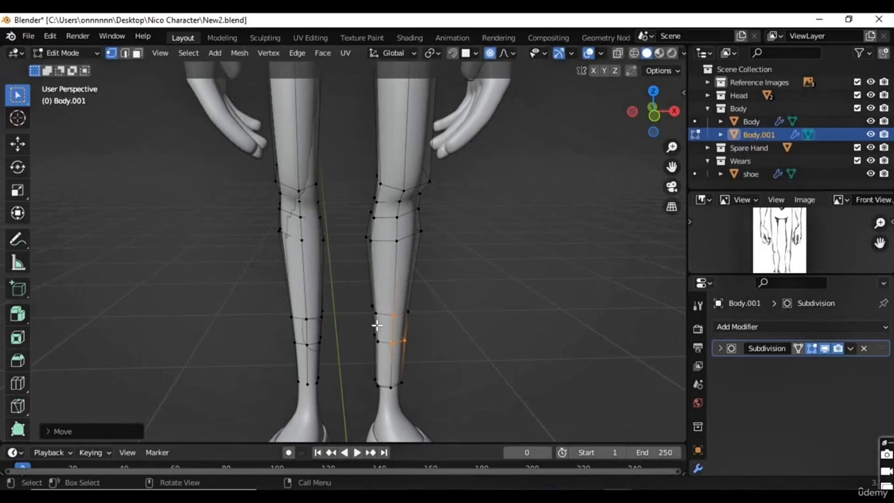
# Step: Select the inner lower-shin vertices of the positive X leg and nudge them with proportional editing
pyautogui.moveTo(363, 348); pyautogui.dragTo(362, 348)
pyautogui.press('g')
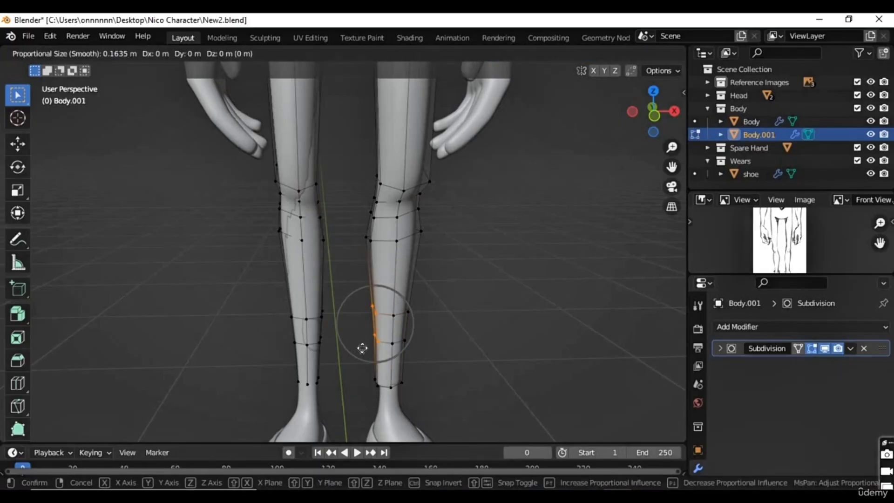
pyautogui.click(361, 348)
# Step: Examine the trouser mesh from waist to ankles on all sides for spots where the body shows through
pyautogui.moveTo(289, 395); pyautogui.dragTo(419, 311, button='middle')
pyautogui.scroll(-5, 409, 303)
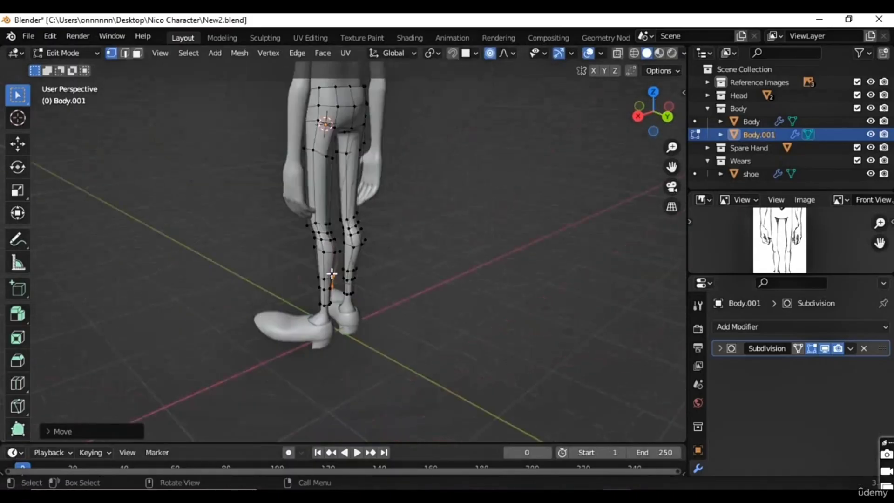
pyautogui.keyDown('shift'); pyautogui.moveTo(351, 135); pyautogui.dragTo(321, 268, button='middle'); pyautogui.keyUp('shift')
pyautogui.scroll(5, 322, 270)
pyautogui.keyDown('shift'); pyautogui.moveTo(309, 304); pyautogui.dragTo(211, 149, button='middle'); pyautogui.keyUp('shift')
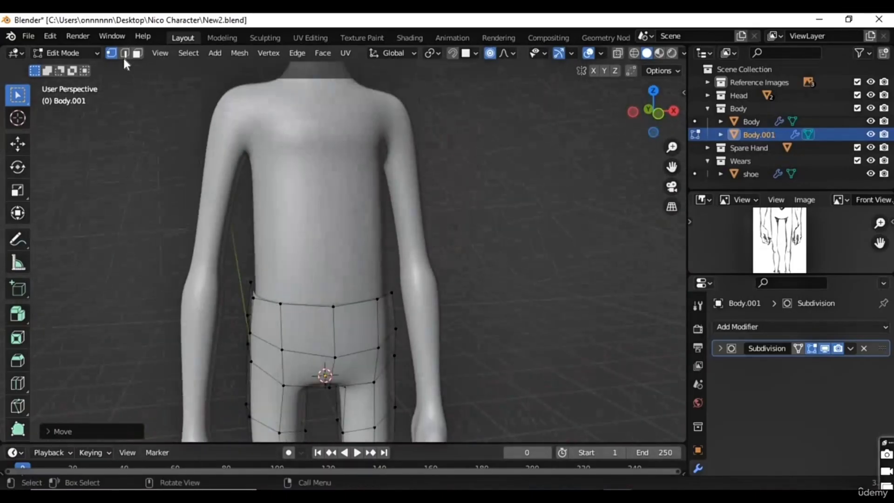
pyautogui.click(124, 53)
pyautogui.scroll(-3, 339, 334)
pyautogui.moveTo(367, 351); pyautogui.dragTo(333, 324, button='middle')
pyautogui.scroll(2, 333, 323)
pyautogui.keyDown('shift'); pyautogui.moveTo(270, 396); pyautogui.dragTo(274, 329, button='middle'); pyautogui.keyUp('shift')
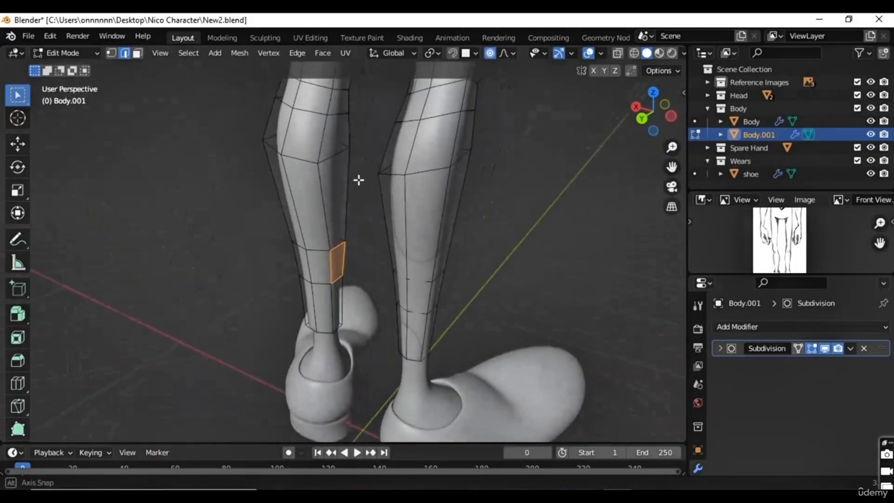
pyautogui.keyDown('shift'); pyautogui.moveTo(359, 180); pyautogui.dragTo(337, 303, button='middle'); pyautogui.keyUp('shift')
pyautogui.scroll(-4, 330, 178)
pyautogui.keyDown('shift'); pyautogui.moveTo(330, 130); pyautogui.dragTo(503, 233, button='middle'); pyautogui.keyUp('shift')
pyautogui.keyDown('shift'); pyautogui.moveTo(248, 184); pyautogui.dragTo(198, 293, button='middle'); pyautogui.keyUp('shift')
pyautogui.moveTo(410, 281); pyautogui.dragTo(288, 267, button='middle')
pyautogui.scroll(2, 335, 248)
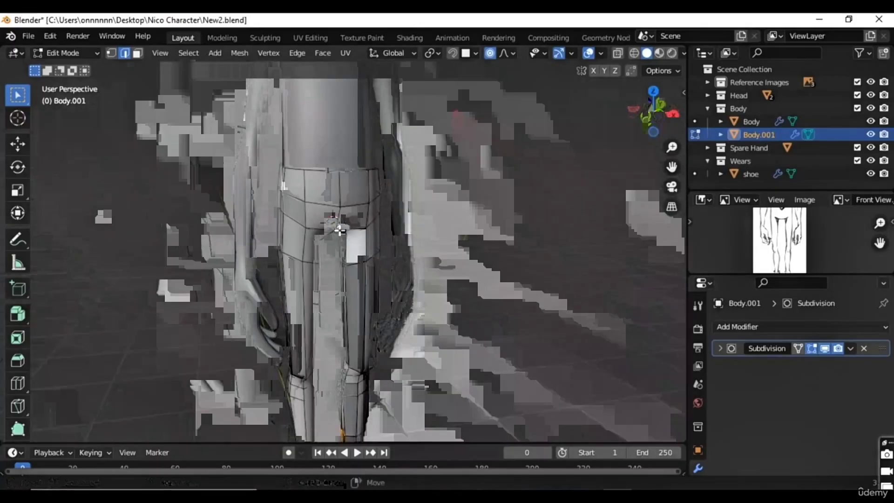
pyautogui.scroll(-3, 340, 229)
pyautogui.moveTo(326, 242); pyautogui.dragTo(341, 244, button='middle')
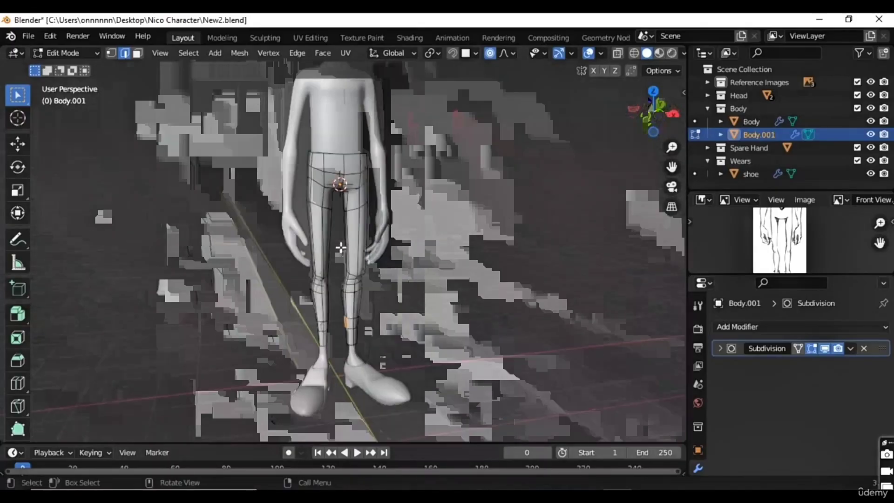
# Step: In face select mode, select the trouser faces on the negative X half and delete them
pyautogui.scroll(1, 341, 244)
pyautogui.moveTo(272, 116); pyautogui.dragTo(333, 389)
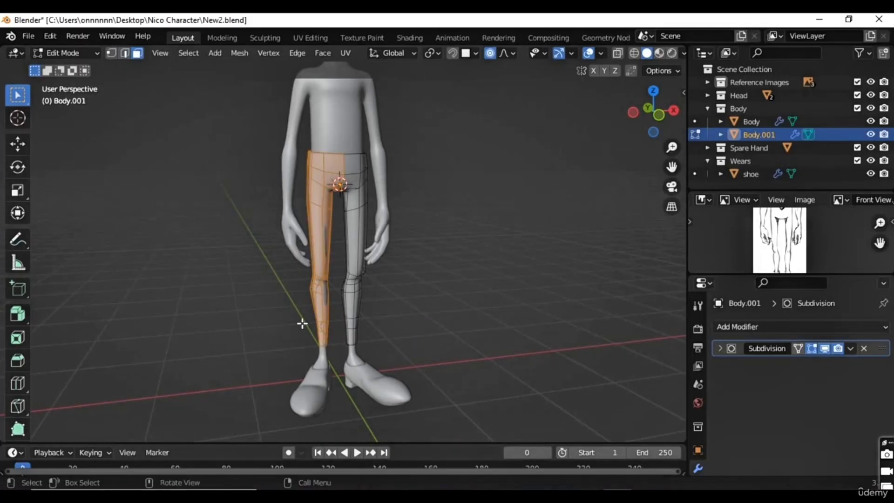
pyautogui.press('x')
pyautogui.click(293, 322)
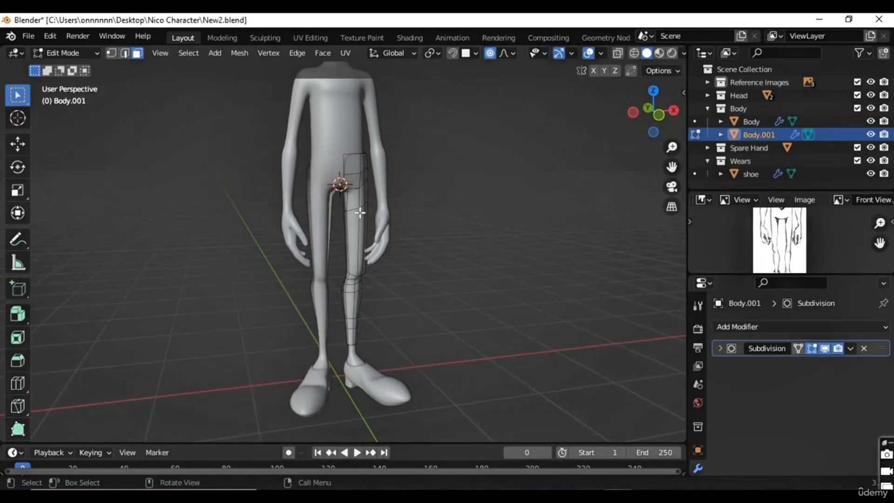
# Step: Add a Mirror modifier on the X axis to the trousers and enable Clipping
pyautogui.click(749, 326)
pyautogui.click(635, 168)
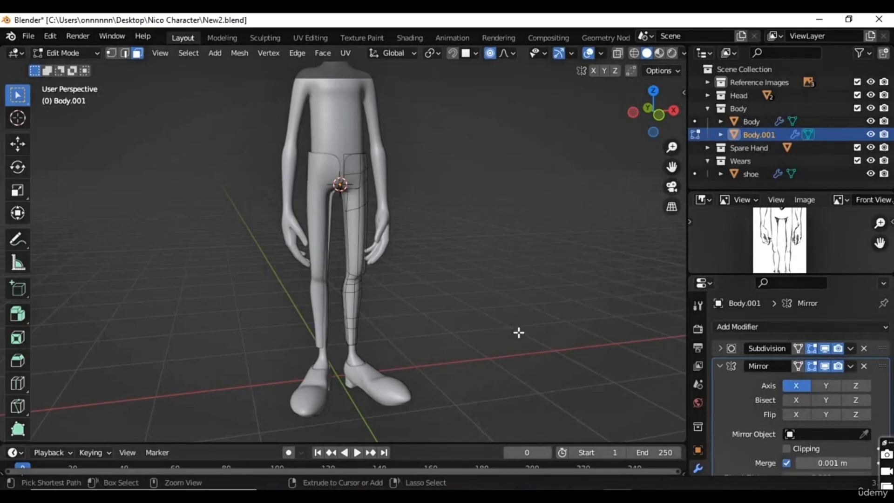
pyautogui.click(786, 448)
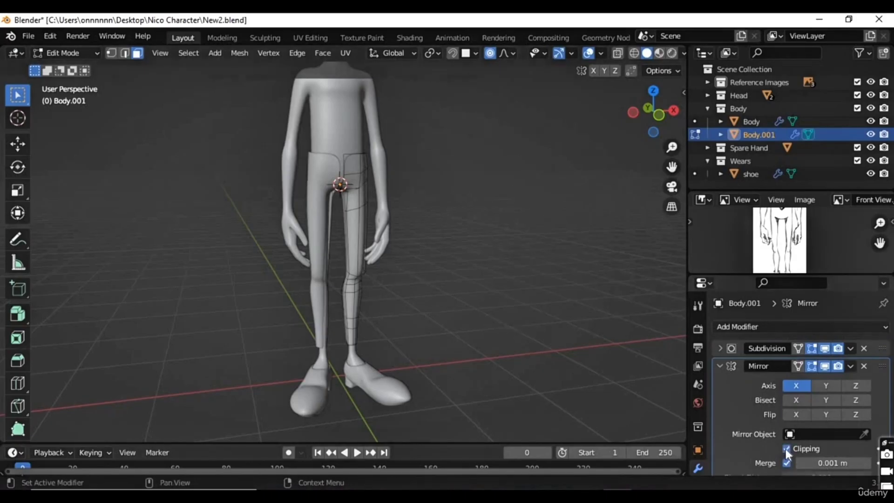
pyautogui.scroll(3, 472, 207)
pyautogui.keyDown('shift'); pyautogui.moveTo(471, 207); pyautogui.dragTo(468, 315, button='middle'); pyautogui.keyUp('shift')
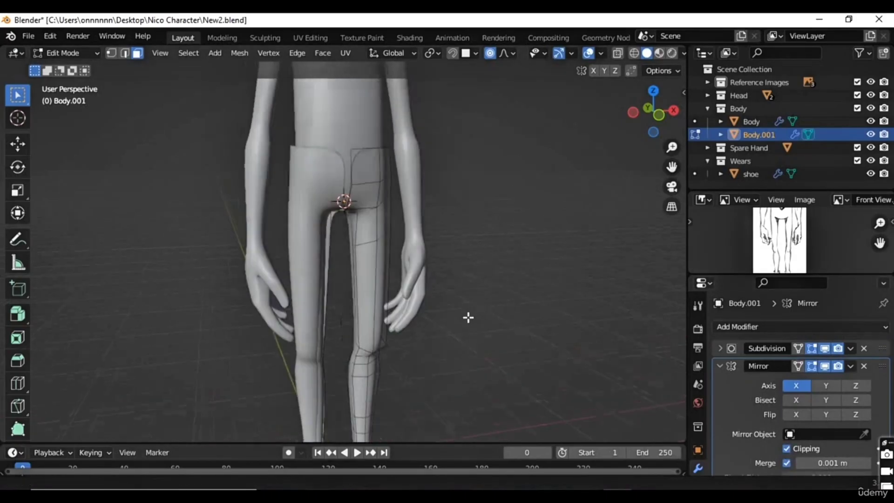
# Step: Move the Mirror modifier above the Subdivision modifier in the trousers' modifier stack
pyautogui.scroll(2, 469, 314)
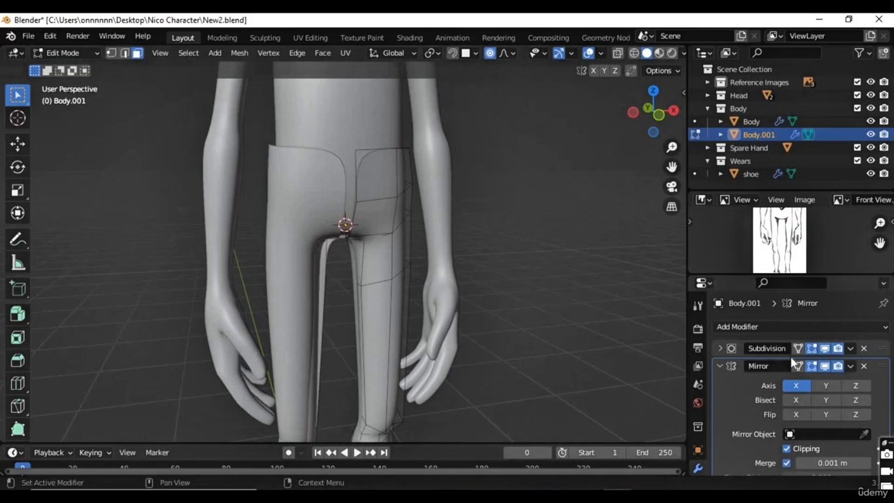
pyautogui.click(719, 366)
pyautogui.moveTo(883, 368)
pyautogui.mouseDown()
pyautogui.moveTo(884, 349)
pyautogui.moveTo(884, 381)
pyautogui.moveTo(883, 350)
pyautogui.mouseUp()
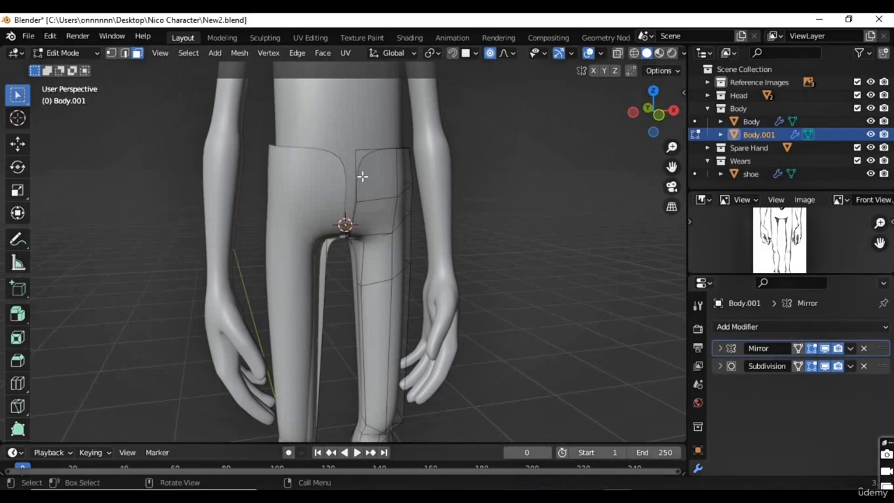
# Step: In vertex select mode, try hiding the trousers' front centre-seam vertices and undo the hiding
pyautogui.press('Tab')
pyautogui.moveTo(346, 208); pyautogui.dragTo(342, 178, button='middle')
pyautogui.press('Tab')
pyautogui.press('1')
pyautogui.moveTo(369, 136); pyautogui.dragTo(335, 247)
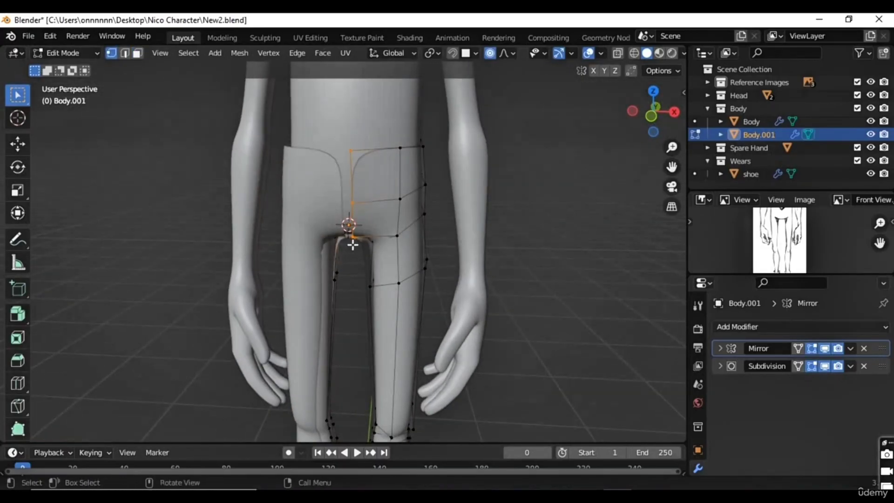
pyautogui.press('h')
pyautogui.rightClick(353, 244)
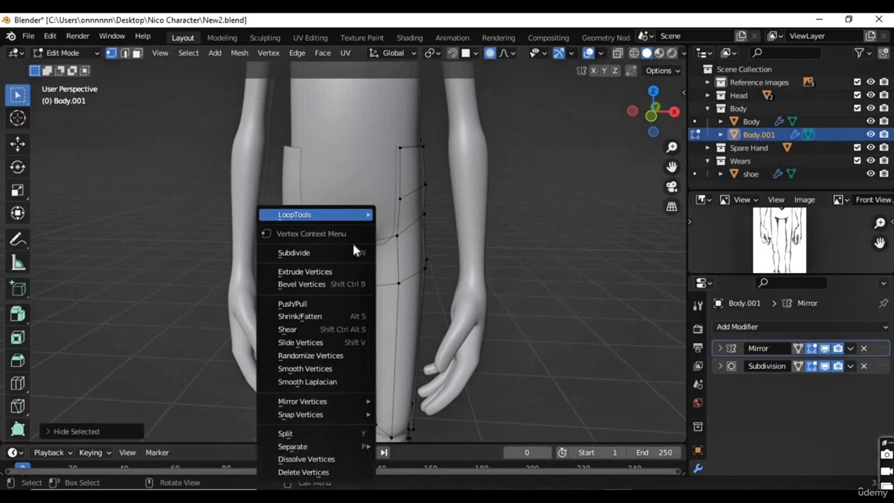
pyautogui.hotkey('ctrl', 'z')
pyautogui.moveTo(371, 213); pyautogui.dragTo(90, 222, button='middle')
pyautogui.moveTo(301, 245); pyautogui.dragTo(303, 250, button='middle')
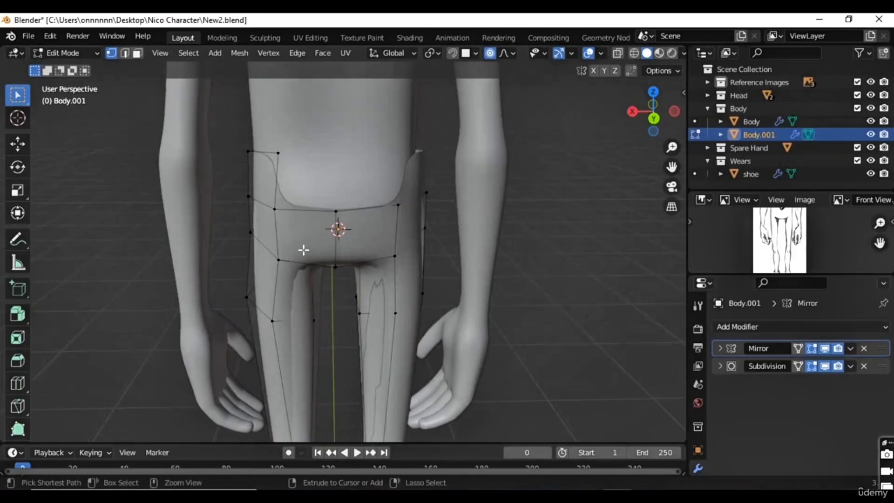
# Step: Undo the Mirror modifier and the deletion of the trousers' negative X half
pyautogui.hotkey('ctrl', 'z')
pyautogui.hotkey('ctrl', 'z')
pyautogui.hotkey('ctrl', 'z')
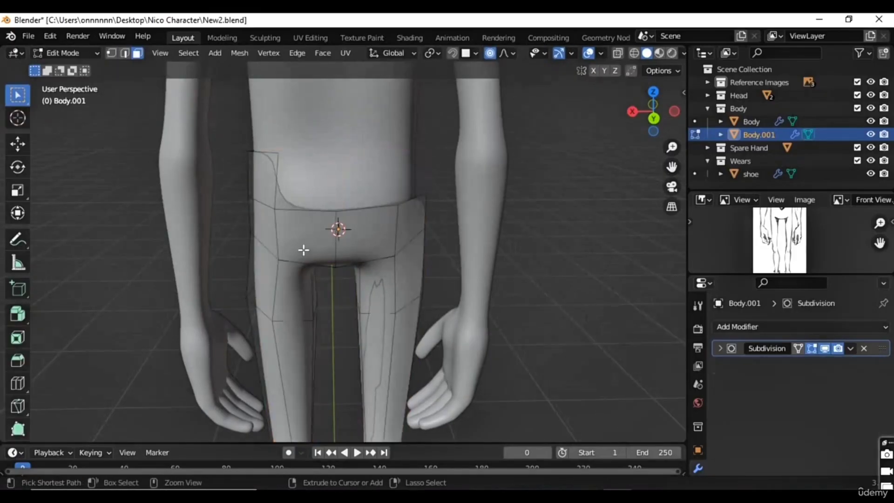
pyautogui.hotkey('ctrl', 'z')
# Step: Select all trouser faces on the negative X half, front and back down to the ankle, and delete them
pyautogui.moveTo(269, 260); pyautogui.dragTo(297, 254, button='middle')
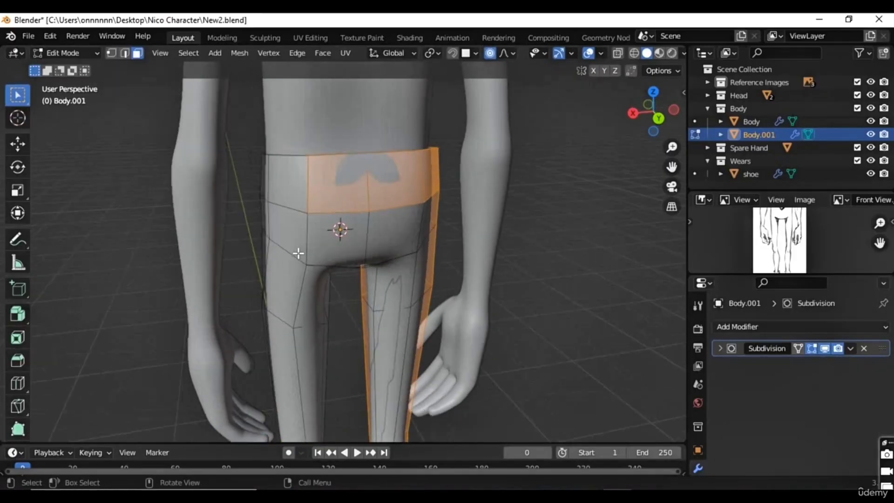
pyautogui.moveTo(368, 228); pyautogui.dragTo(338, 225, button='middle')
pyautogui.keyDown('shift'); pyautogui.moveTo(366, 185); pyautogui.dragTo(419, 339); pyautogui.keyUp('shift')
pyautogui.keyDown('ctrl'); pyautogui.moveTo(275, 228); pyautogui.dragTo(277, 229); pyautogui.keyUp('ctrl')
pyautogui.scroll(-5, 381, 249)
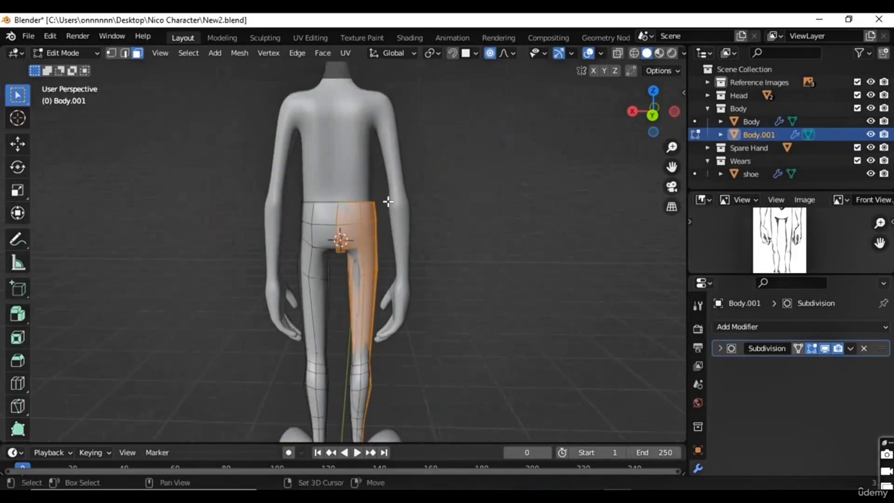
pyautogui.keyDown('shift'); pyautogui.moveTo(387, 199); pyautogui.dragTo(381, 96, button='middle'); pyautogui.keyUp('shift')
pyautogui.keyDown('shift'); pyautogui.moveTo(403, 231); pyautogui.dragTo(331, 361); pyautogui.keyUp('shift')
pyautogui.moveTo(255, 312); pyautogui.dragTo(349, 210, button='middle')
pyautogui.keyDown('shift'); pyautogui.moveTo(321, 233); pyautogui.dragTo(348, 173); pyautogui.keyUp('shift')
pyautogui.keyDown('shift'); pyautogui.moveTo(314, 310); pyautogui.dragTo(345, 225); pyautogui.keyUp('shift')
pyautogui.moveTo(319, 227); pyautogui.dragTo(437, 300, button='middle')
pyautogui.press('x')
pyautogui.click(364, 191)
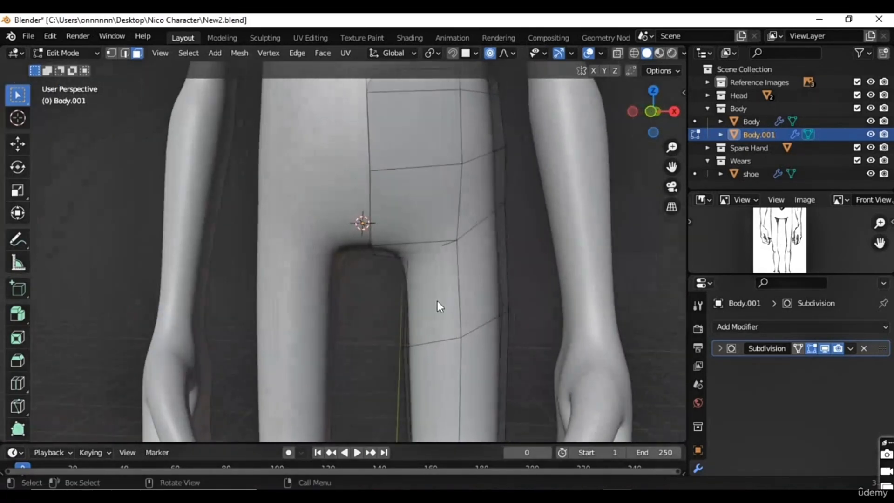
# Step: In Object Mode, apply All Transforms to the half trousers
pyautogui.press('Tab')
pyautogui.scroll(-5, 483, 301)
pyautogui.click(772, 327)
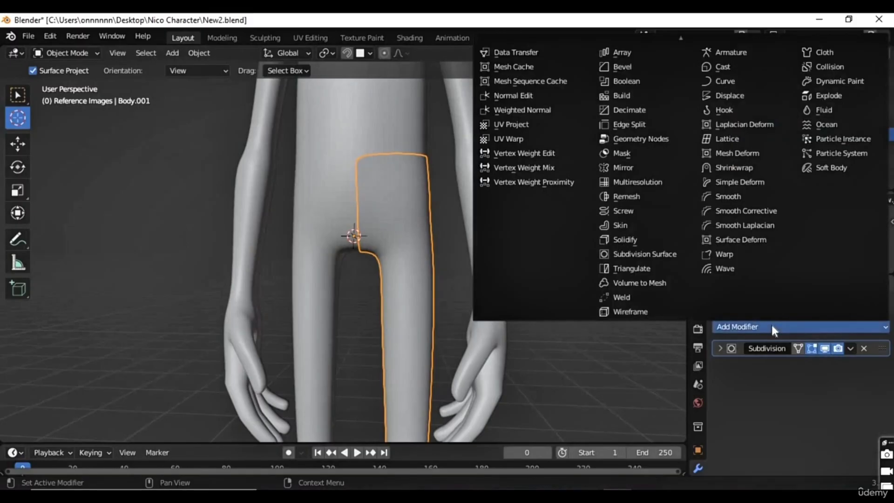
pyautogui.hotkey('ctrl', 'a')
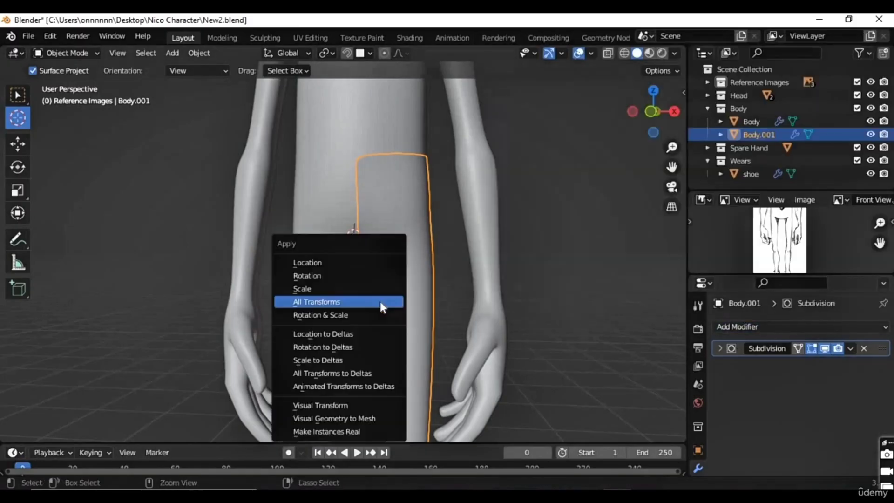
pyautogui.click(380, 302)
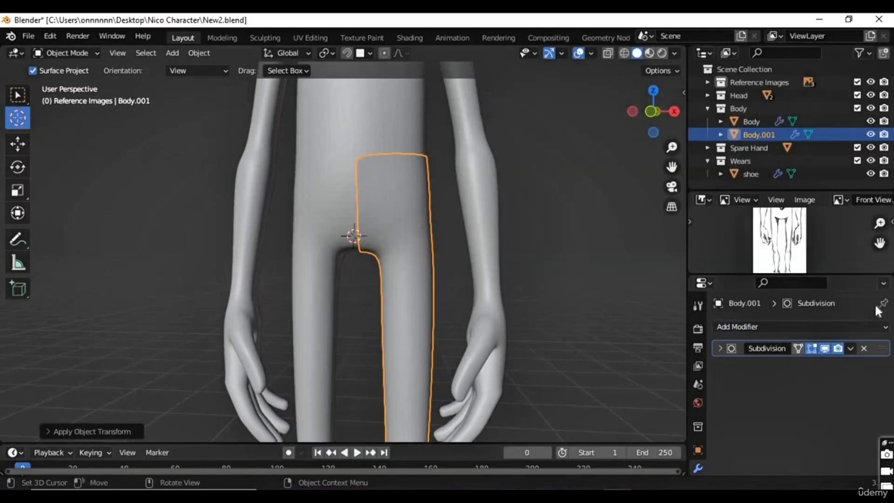
# Step: Add a Mirror modifier on the X axis with Clipping to the trousers and check the centre seam at the back
pyautogui.click(777, 326)
pyautogui.click(625, 167)
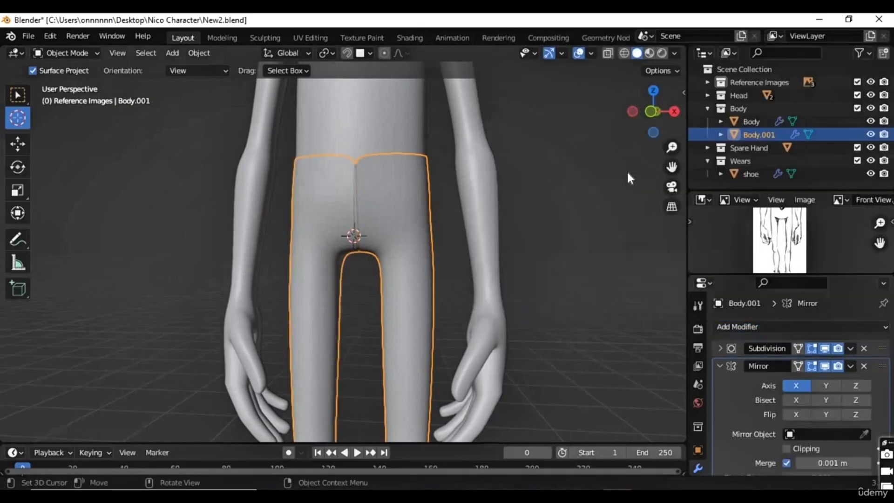
pyautogui.scroll(4, 365, 237)
pyautogui.moveTo(381, 289); pyautogui.dragTo(423, 240, button='middle')
pyautogui.press('Tab')
pyautogui.press('Tab')
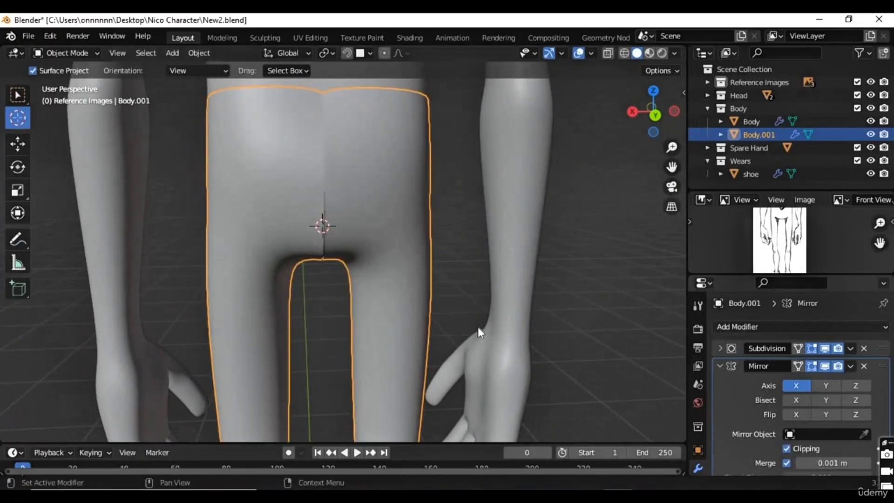
# Step: In vertex select mode, slide the hip vertex of the back centre seam along its edge and turn off proportional editing
pyautogui.press('Tab')
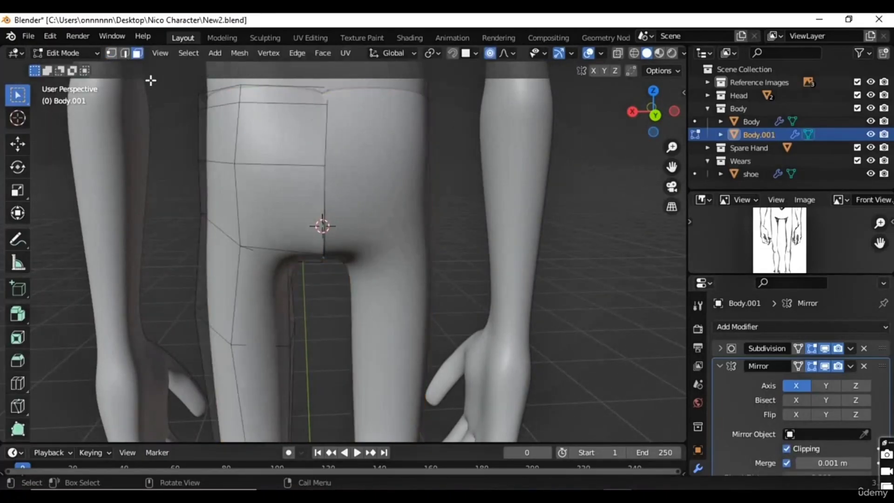
pyautogui.click(331, 166)
pyautogui.press('g')
pyautogui.press('g')
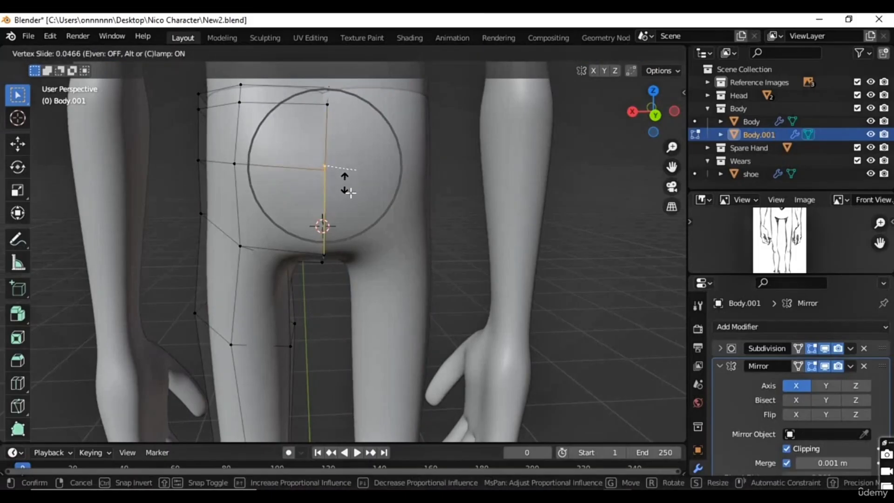
pyautogui.click(328, 213)
pyautogui.press('o')
# Step: Vertex-slide the hip vertex and the lower seat vertex of the back centre seam
pyautogui.moveTo(339, 243); pyautogui.dragTo(326, 167, button='middle')
pyautogui.press('g')
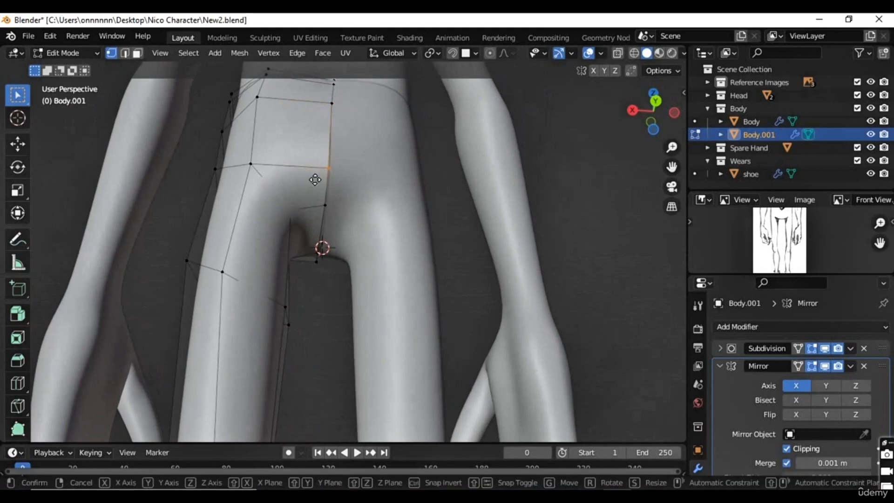
pyautogui.press('g')
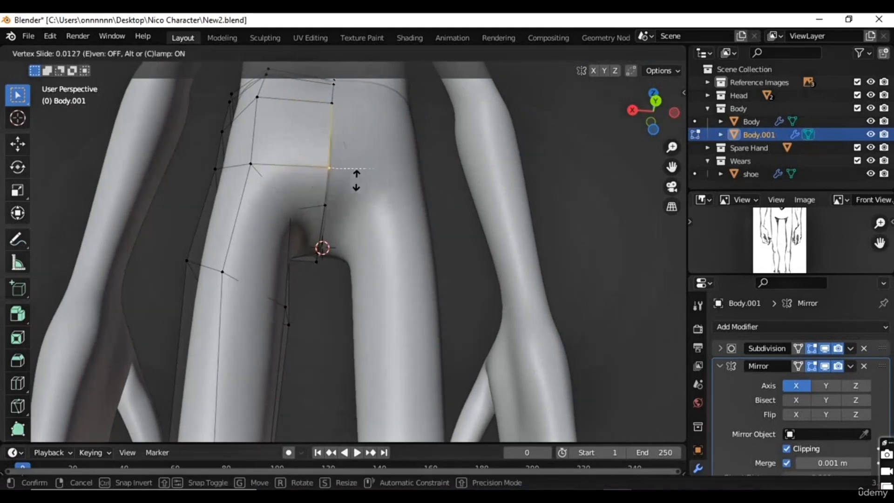
pyautogui.click(397, 185)
pyautogui.press('g')
pyautogui.press('g')
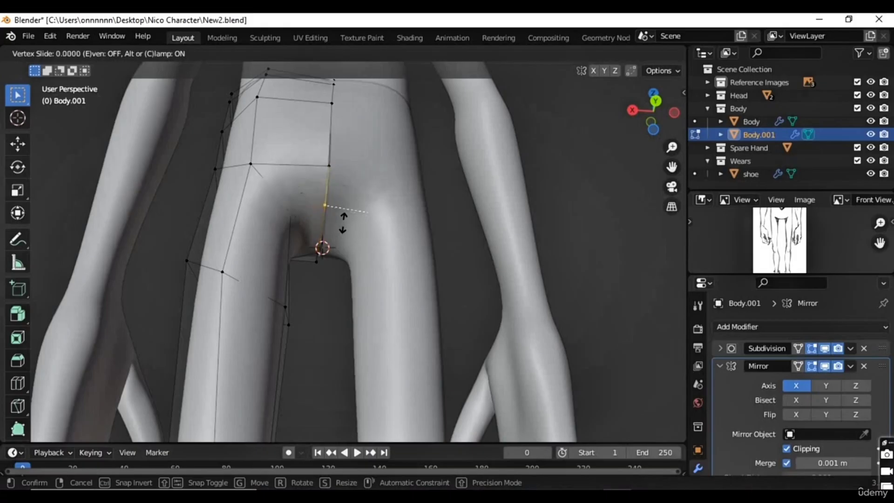
pyautogui.click(343, 225)
# Step: Try vertex-sliding the crotch vertex of the centre seam, first without and again with Auto Merge Vertices enabled
pyautogui.moveTo(313, 239); pyautogui.dragTo(317, 257, button='middle')
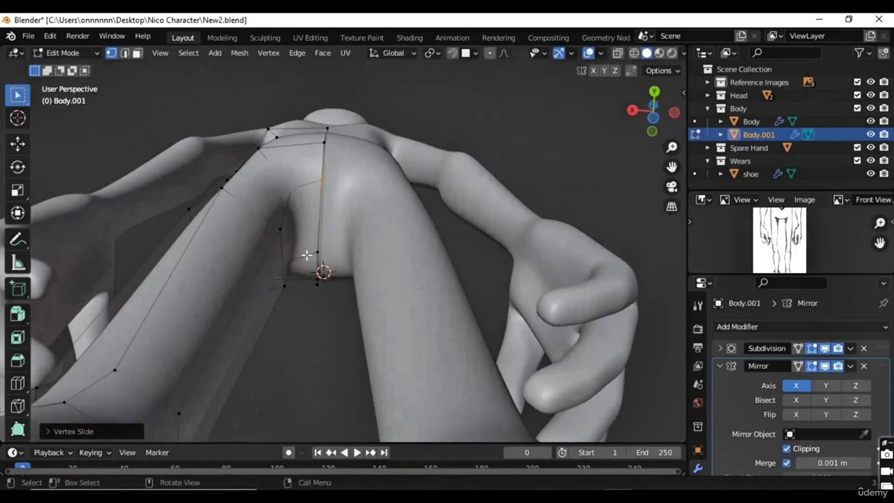
pyautogui.press('g')
pyautogui.press('g')
pyautogui.click(448, 295)
pyautogui.click(631, 71)
pyautogui.press('g')
pyautogui.press('g')
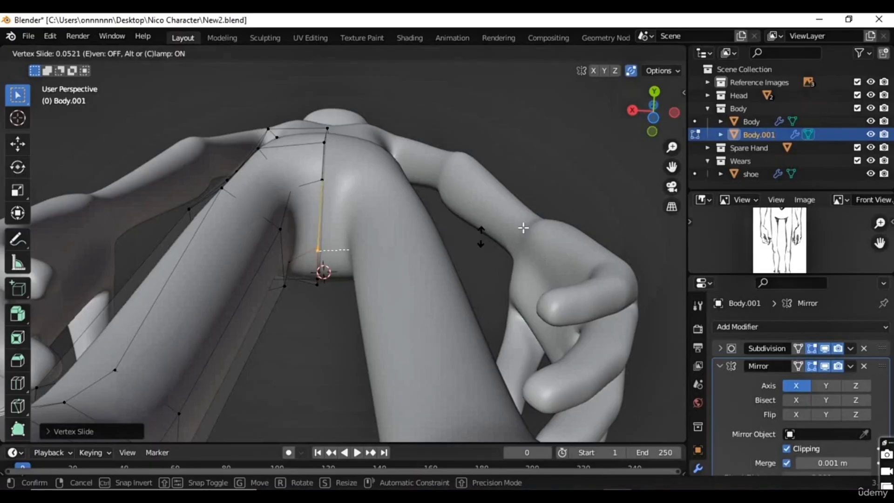
pyautogui.click(523, 227)
# Step: Move the crotch and lower seat vertices of the seam freely onto the mirror centre line
pyautogui.press('g')
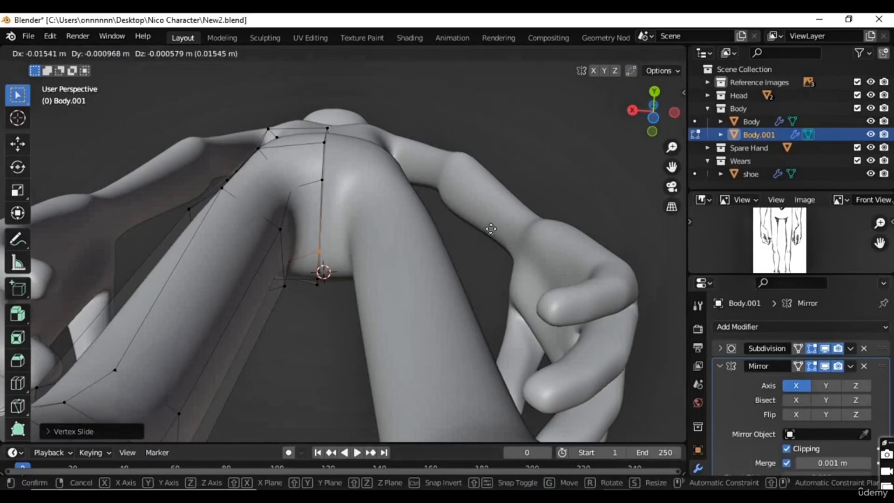
pyautogui.click(500, 230)
pyautogui.moveTo(338, 169); pyautogui.dragTo(317, 193)
pyautogui.press('g')
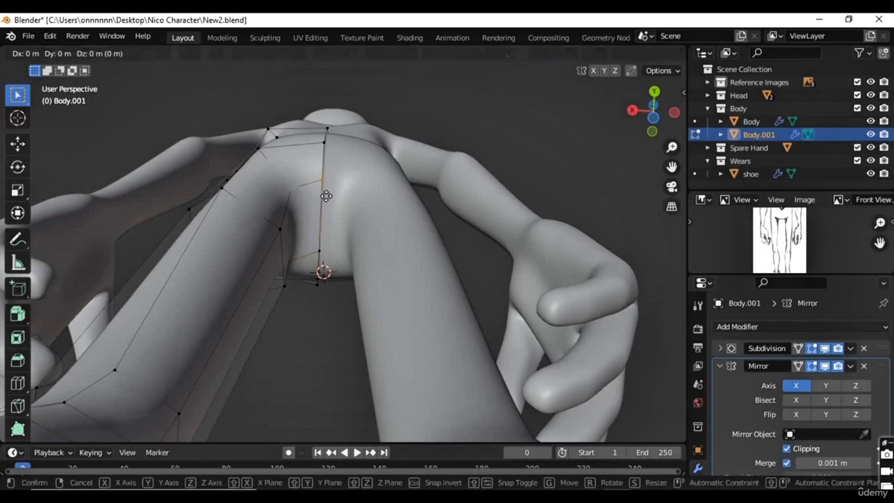
pyautogui.click(326, 191)
pyautogui.moveTo(326, 190); pyautogui.dragTo(343, 167, button='middle')
pyautogui.moveTo(344, 164); pyautogui.dragTo(316, 204)
pyautogui.moveTo(315, 205); pyautogui.dragTo(308, 224, button='middle')
pyautogui.press('g')
pyautogui.click(324, 224)
# Step: Move the hip vertex of the back seam along X onto the mirror centre line
pyautogui.moveTo(329, 135); pyautogui.dragTo(314, 168, button='middle')
pyautogui.press('g')
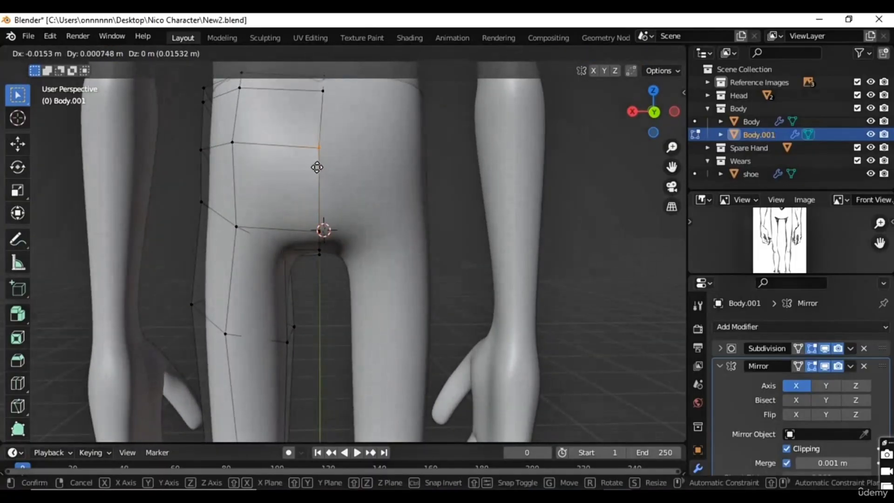
pyautogui.press('x')
pyautogui.click(346, 124)
# Step: Try to move the topmost centre vertex of the back waistband along X onto the mirror centre line
pyautogui.keyDown('shift'); pyautogui.scroll(7, 345, 217); pyautogui.keyUp('shift')
pyautogui.moveTo(327, 195); pyautogui.dragTo(321, 201)
pyautogui.press('g')
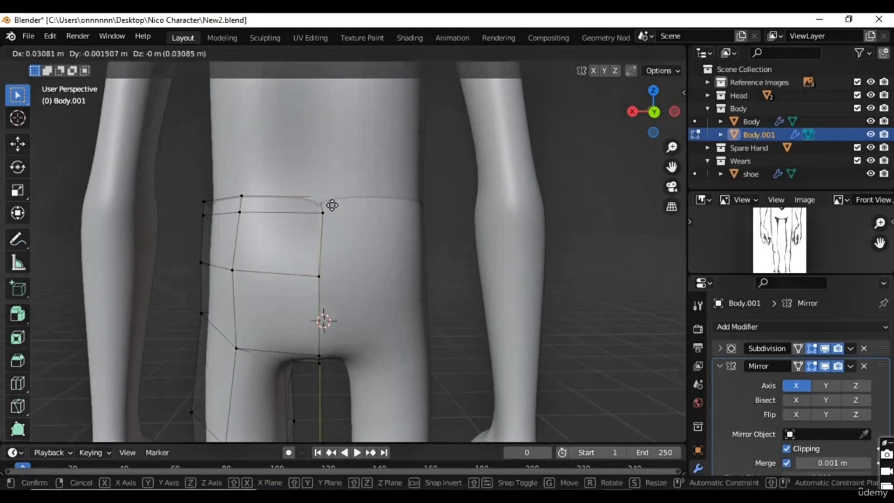
pyautogui.rightClick(371, 197)
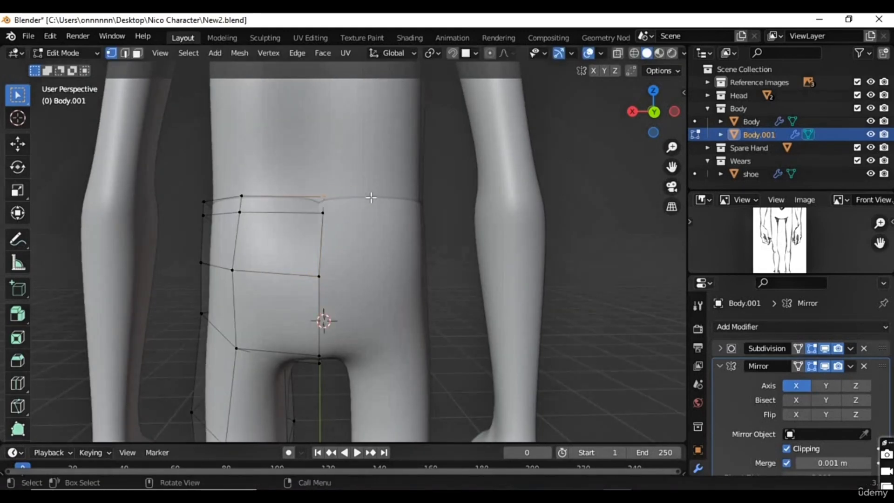
pyautogui.press('g')
pyautogui.press('x')
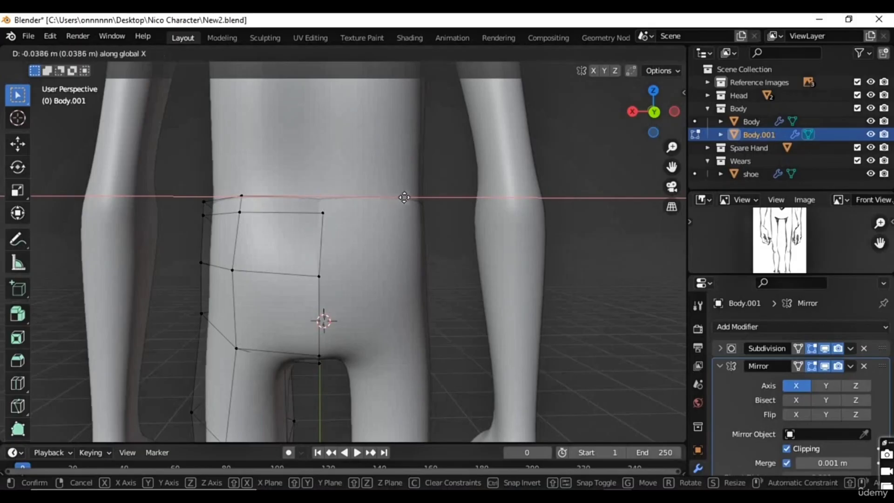
pyautogui.click(362, 187)
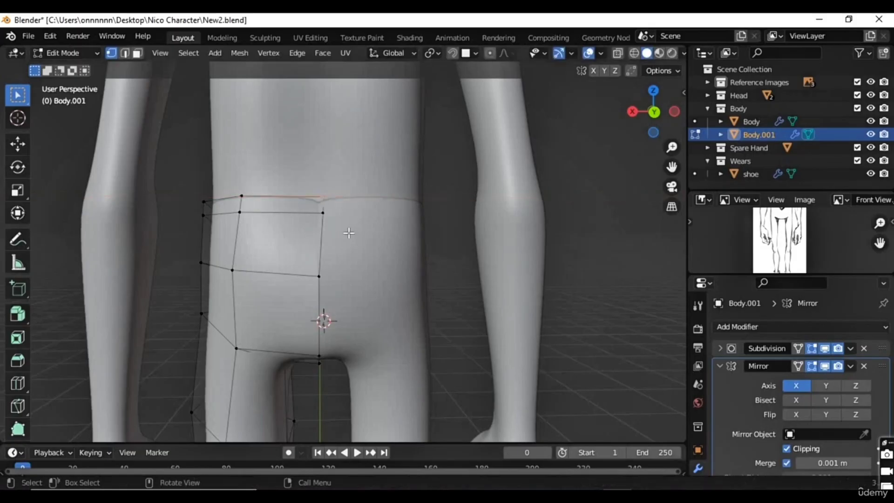
# Step: Select both centre vertices of the back waistband and move them along X onto the mirror centre line
pyautogui.scroll(2, 347, 246)
pyautogui.scroll(-4, 347, 246)
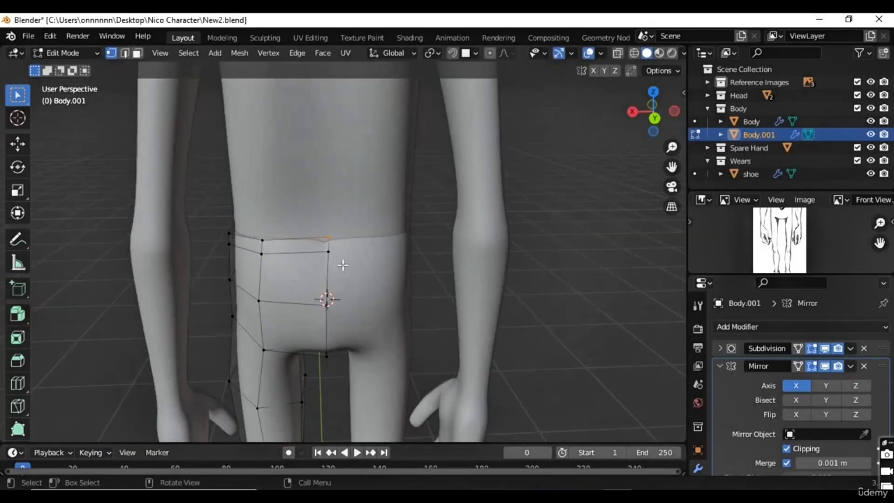
pyautogui.moveTo(343, 265); pyautogui.dragTo(339, 242, button='middle')
pyautogui.moveTo(303, 185); pyautogui.dragTo(352, 228)
pyautogui.press('g')
pyautogui.press('x')
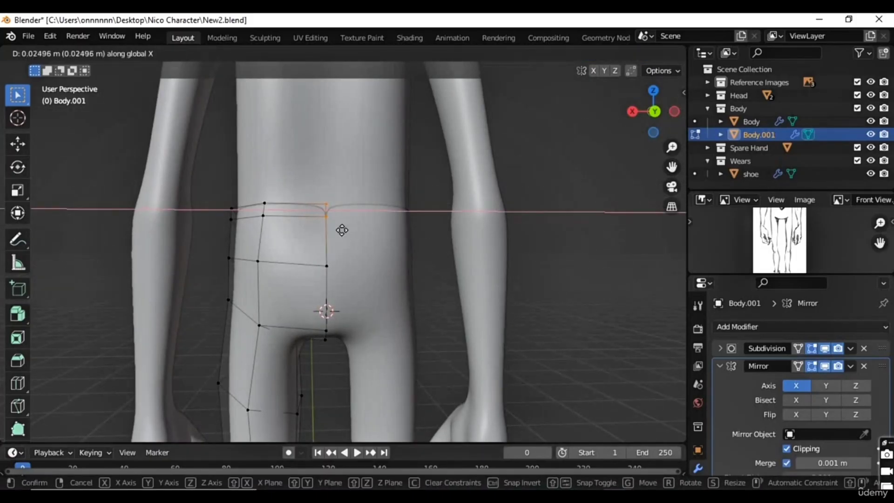
pyautogui.click(342, 230)
# Step: Check the back waistband seam and place the Mirror modifier above Subdivision in the modifier stack
pyautogui.scroll(2, 395, 262)
pyautogui.moveTo(367, 263); pyautogui.dragTo(318, 218, button='middle')
pyautogui.moveTo(285, 209); pyautogui.dragTo(311, 224)
pyautogui.moveTo(296, 229); pyautogui.dragTo(302, 229, button='middle')
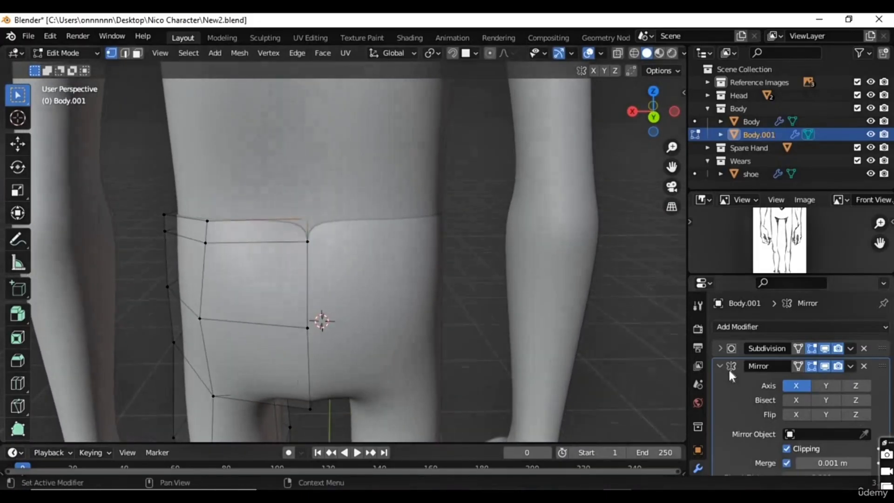
pyautogui.click(826, 373)
pyautogui.moveTo(883, 369); pyautogui.dragTo(884, 350)
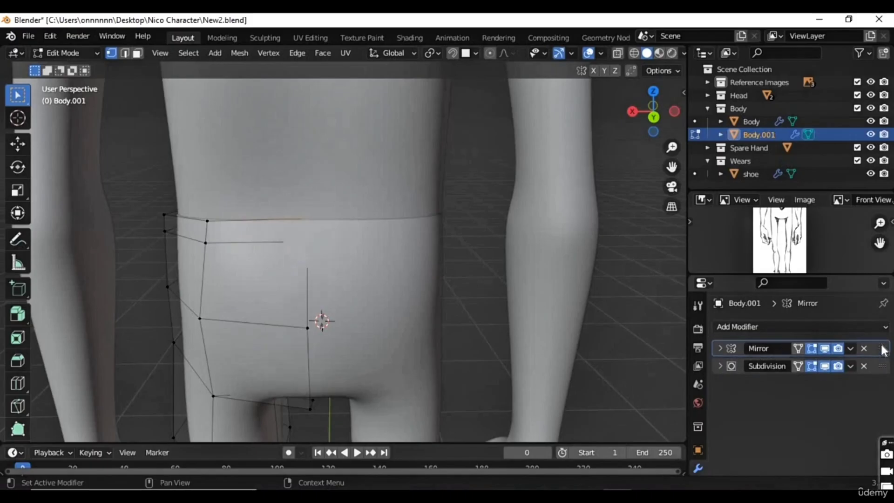
# Step: Move the hip-level vertex of the front seam along X onto the mirror centre line
pyautogui.scroll(-3, 426, 310)
pyautogui.moveTo(257, 339); pyautogui.dragTo(411, 326, button='middle')
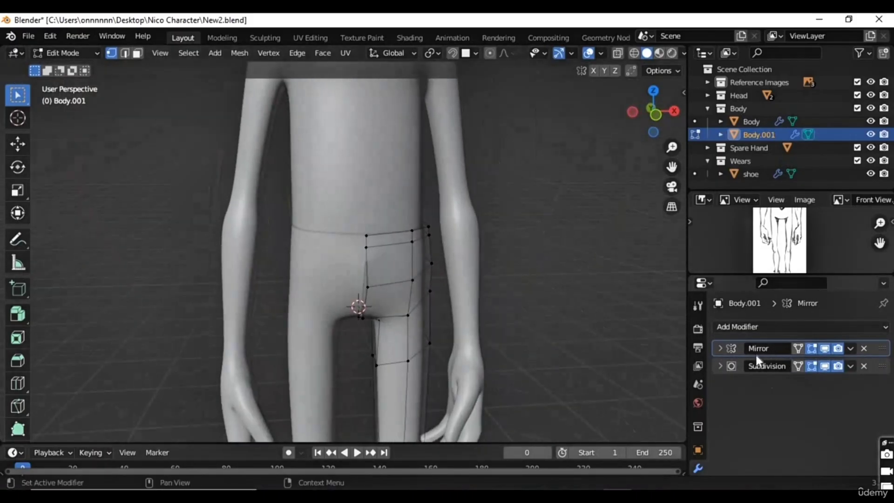
pyautogui.scroll(3, 414, 289)
pyautogui.moveTo(393, 336); pyautogui.dragTo(361, 325, button='middle')
pyautogui.click(390, 298)
pyautogui.press('g')
pyautogui.press('x')
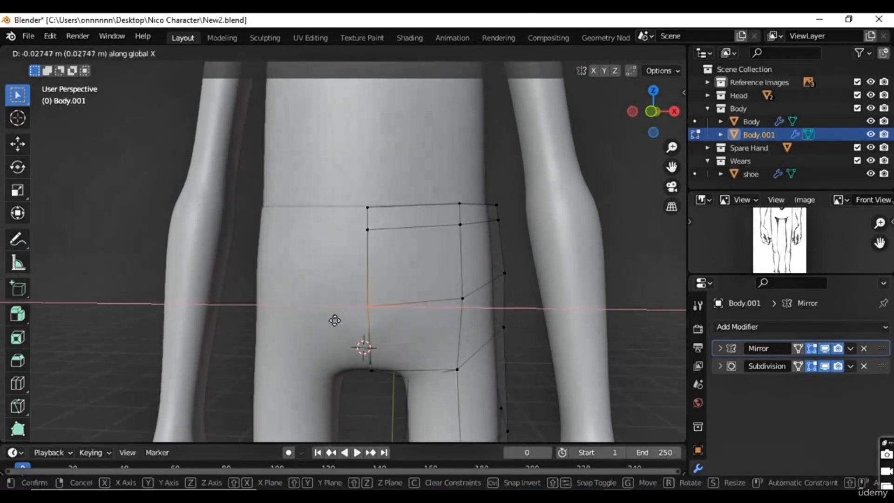
pyautogui.click(334, 320)
# Step: Move the front seam vertex just above the crotch along X onto the mirror centre line
pyautogui.moveTo(401, 358); pyautogui.dragTo(373, 335, button='middle')
pyautogui.click(373, 340)
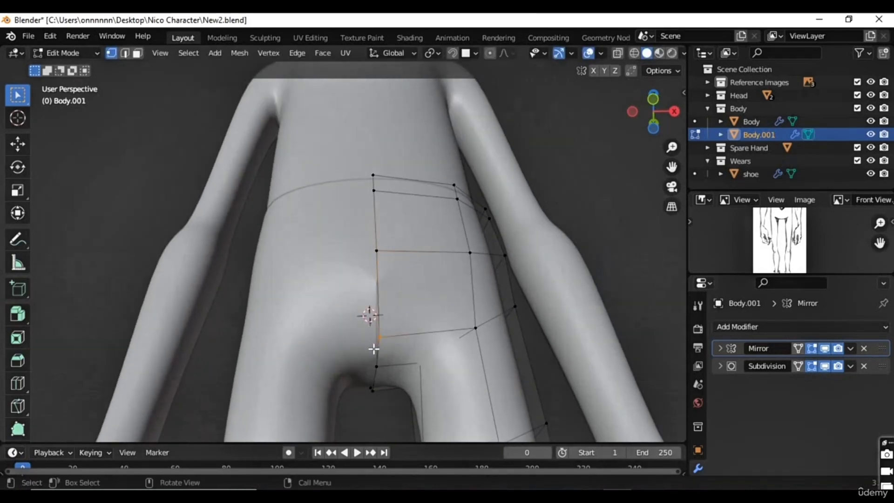
pyautogui.press('g')
pyautogui.press('x')
pyautogui.click(375, 359)
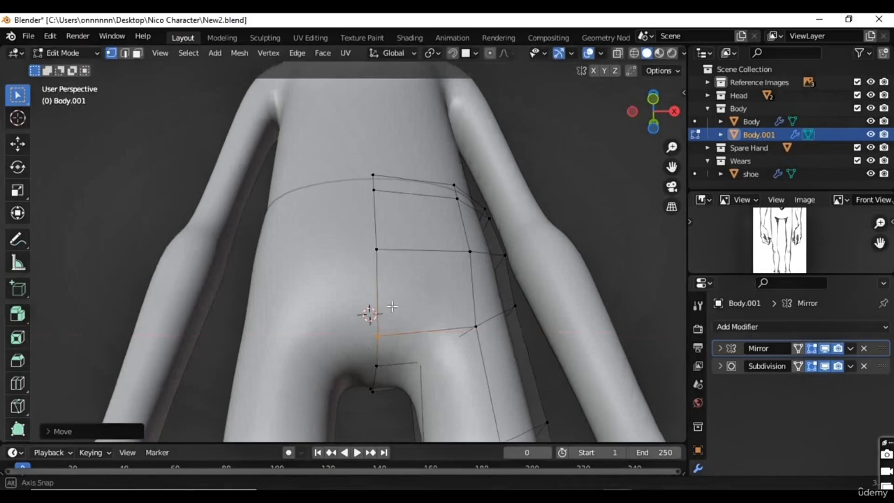
# Step: Move the two centre vertices on the underside of the crotch along X onto the mirror centre line
pyautogui.moveTo(375, 359); pyautogui.dragTo(387, 335, button='middle')
pyautogui.click(374, 300)
pyautogui.press('g')
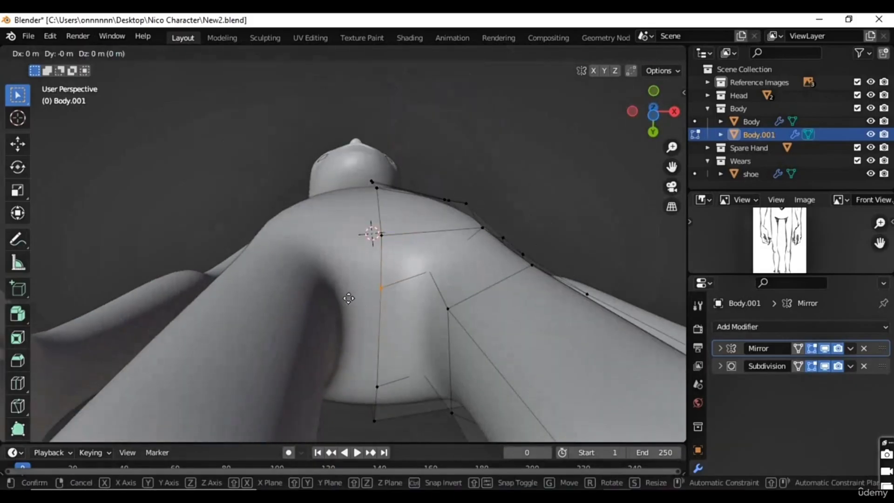
pyautogui.press('x')
pyautogui.click(351, 303)
pyautogui.click(375, 387)
pyautogui.press('g')
pyautogui.press('x')
pyautogui.click(385, 415)
# Step: Move the remaining crotch seam vertex along X to close the gap between the trouser halves
pyautogui.moveTo(495, 401); pyautogui.dragTo(320, 318, button='middle')
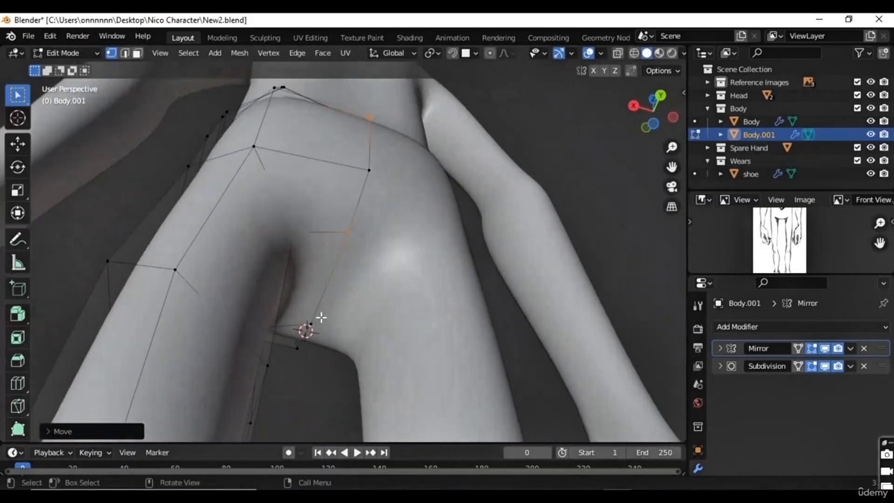
pyautogui.click(309, 340)
pyautogui.press('g')
pyautogui.press('x')
pyautogui.click(350, 331)
# Step: Examine the lower trouser leg from the front with X-ray on, against the reference drawing's ankle cuffs
pyautogui.moveTo(372, 228); pyautogui.dragTo(579, 343, button='middle')
pyautogui.moveTo(393, 317); pyautogui.dragTo(455, 349, button='middle')
pyautogui.scroll(-6, 454, 349)
pyautogui.keyDown('shift'); pyautogui.moveTo(405, 292); pyautogui.dragTo(397, 204, button='middle'); pyautogui.keyUp('shift')
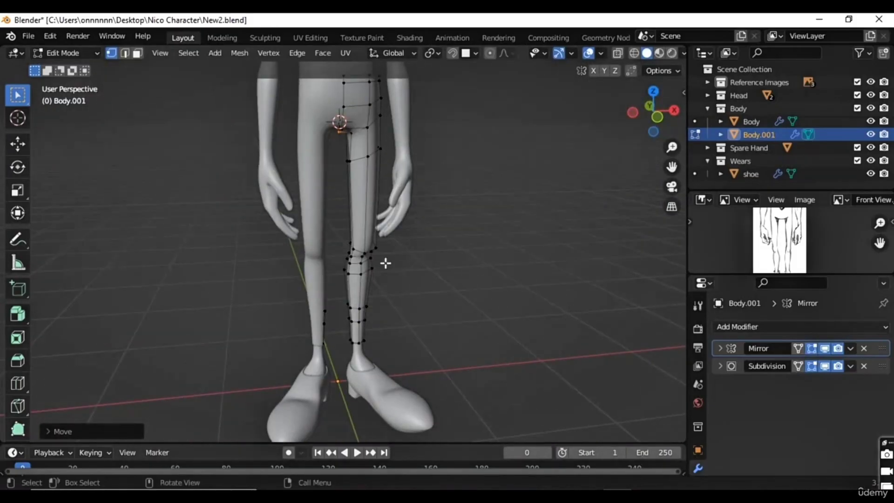
pyautogui.press('KP_1')
pyautogui.scroll(5, 380, 285)
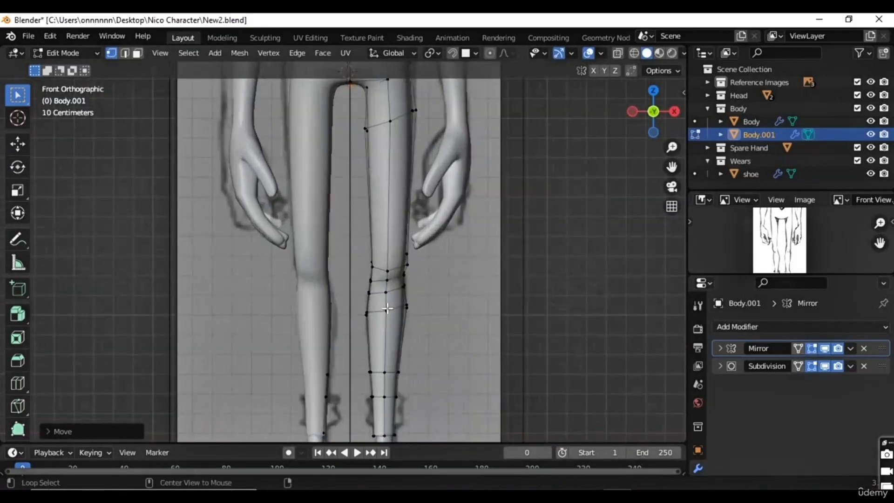
pyautogui.scroll(3, 392, 309)
pyautogui.keyDown('shift'); pyautogui.moveTo(434, 332); pyautogui.dragTo(364, 172, button='middle'); pyautogui.keyUp('shift')
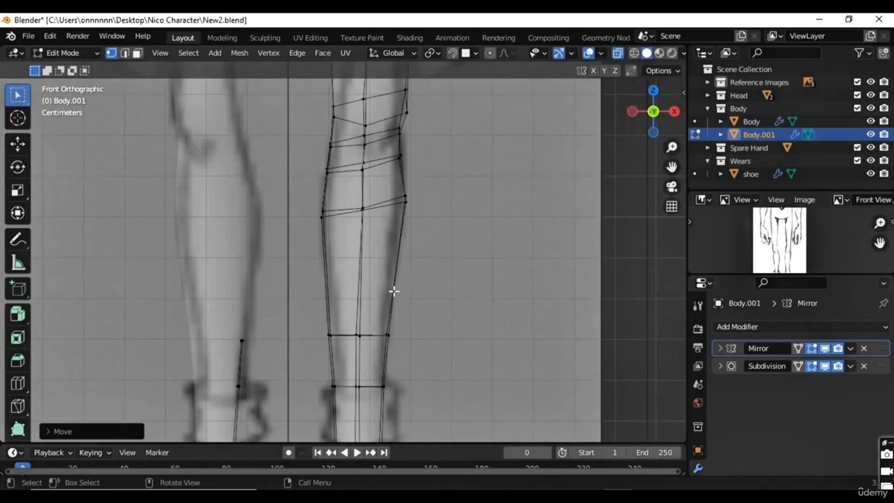
pyautogui.scroll(-1, 399, 302)
pyautogui.scroll(-1, 394, 316)
pyautogui.keyDown('shift'); pyautogui.moveTo(361, 369); pyautogui.dragTo(356, 291, button='middle'); pyautogui.keyUp('shift')
pyautogui.scroll(1, 372, 313)
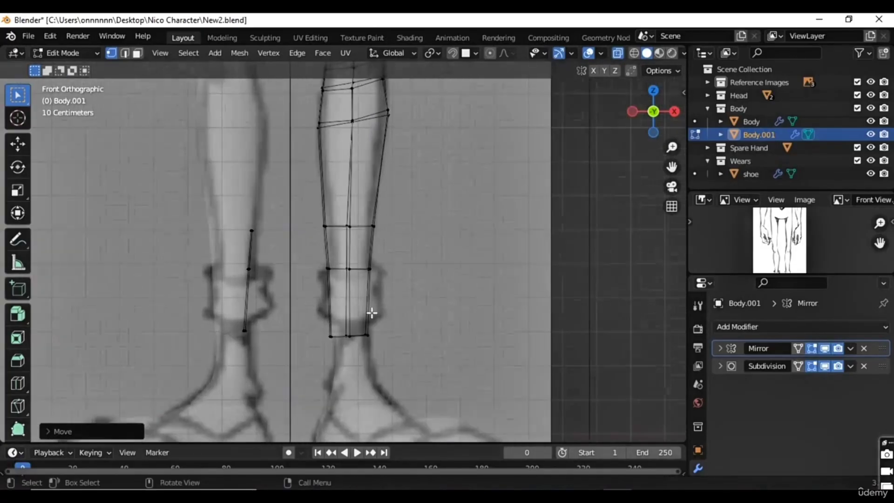
pyautogui.scroll(1, 376, 313)
pyautogui.keyDown('shift'); pyautogui.moveTo(348, 328); pyautogui.dragTo(330, 299, button='middle'); pyautogui.keyUp('shift')
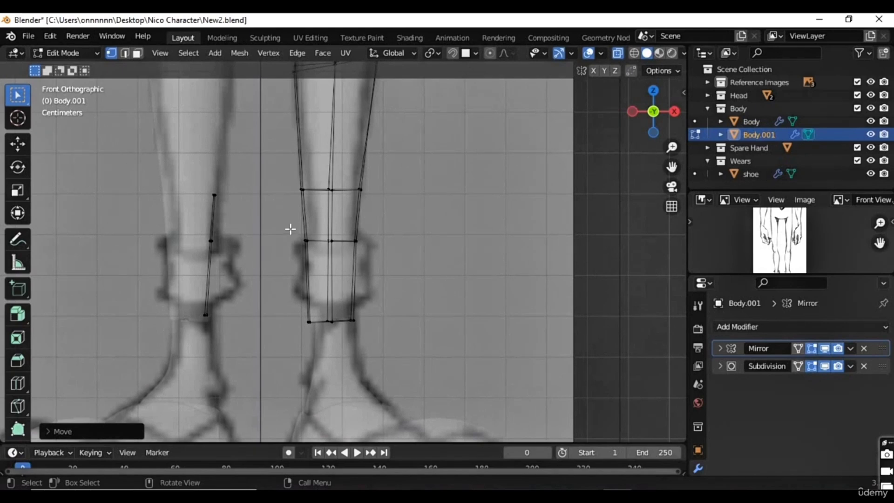
# Step: Raise the bottom vertex row of the trouser leg about 0.04 m along Z and scale it slightly to fit the cuff
pyautogui.moveTo(275, 303); pyautogui.dragTo(373, 333)
pyautogui.press('g')
pyautogui.press('z')
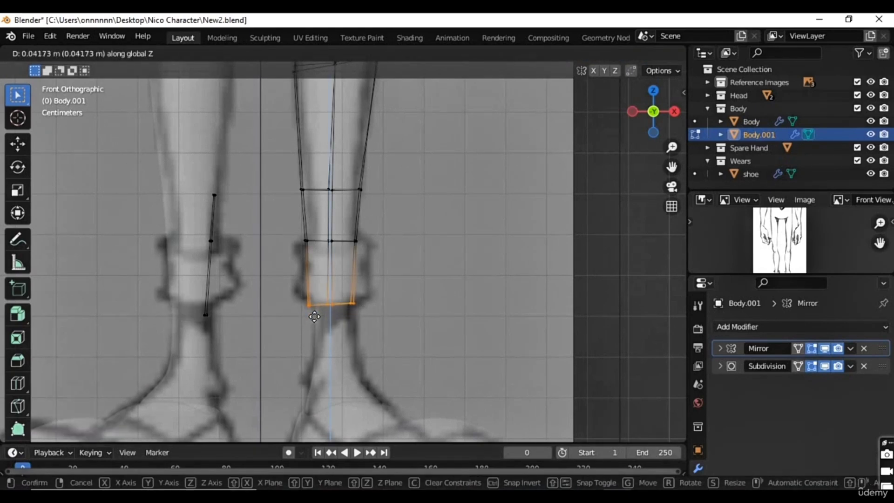
pyautogui.click(315, 317)
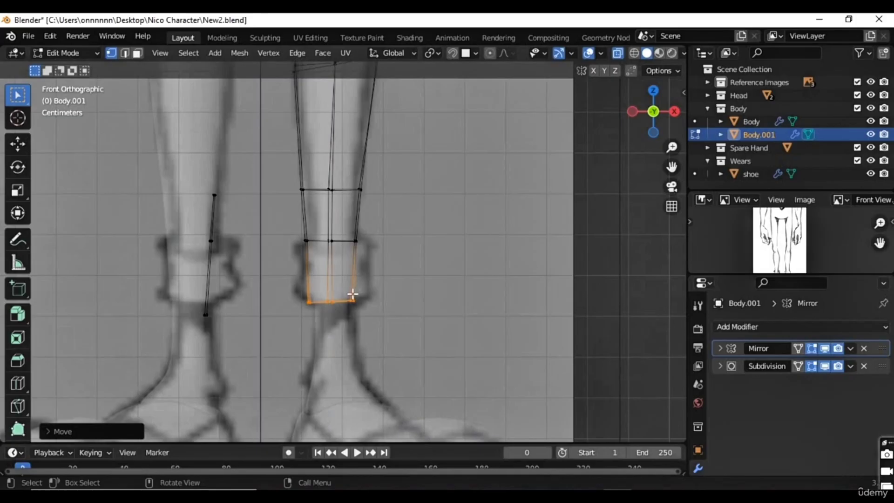
pyautogui.press('s')
pyautogui.click(375, 308)
# Step: Select the face loop at the ankle and try extruding it outward along its normals to form a cuff
pyautogui.press('3')
pyautogui.keyDown('alt'); pyautogui.click(319, 264); pyautogui.keyUp('alt')
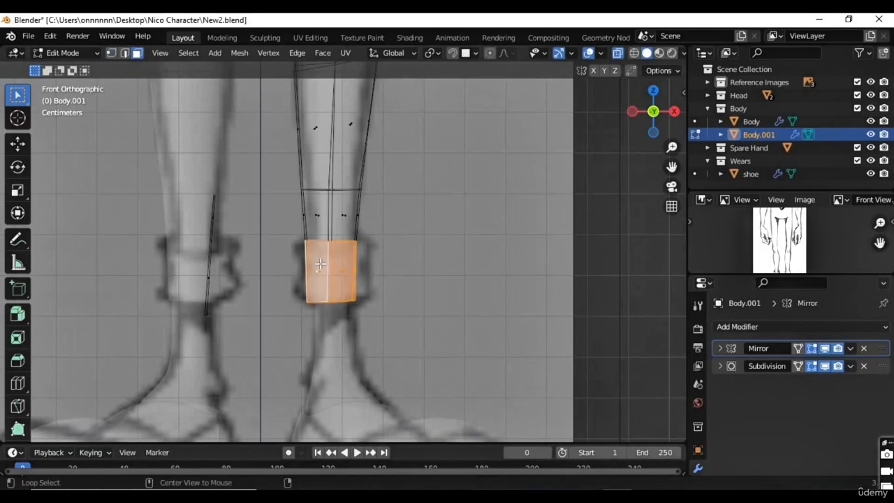
pyautogui.moveTo(365, 300)
pyautogui.mouseDown(button='middle')
pyautogui.moveTo(349, 323)
pyautogui.moveTo(382, 311)
pyautogui.moveTo(330, 313)
pyautogui.moveTo(402, 299)
pyautogui.moveTo(366, 289)
pyautogui.mouseUp(button='middle')
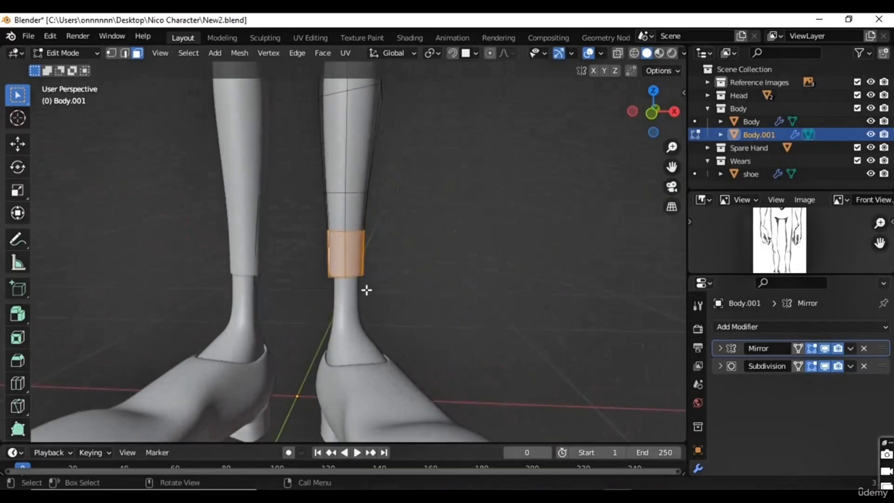
pyautogui.scroll(2, 409, 280)
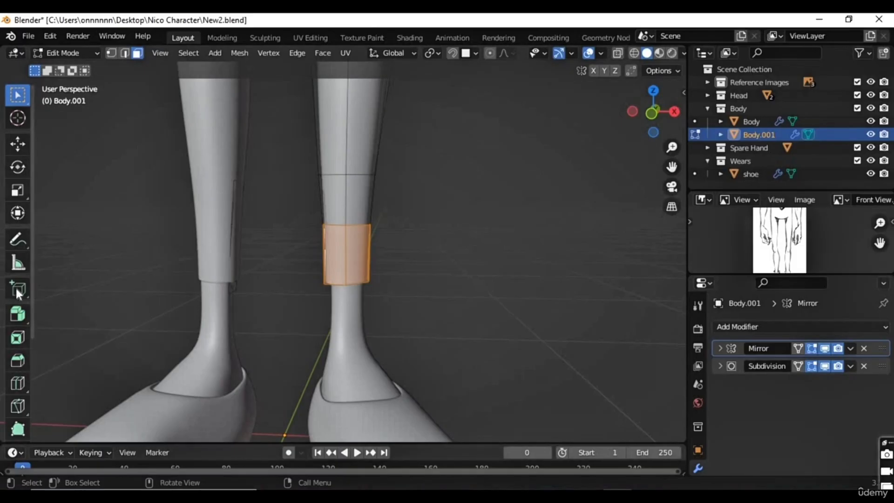
pyautogui.moveTo(20, 316); pyautogui.dragTo(105, 372)
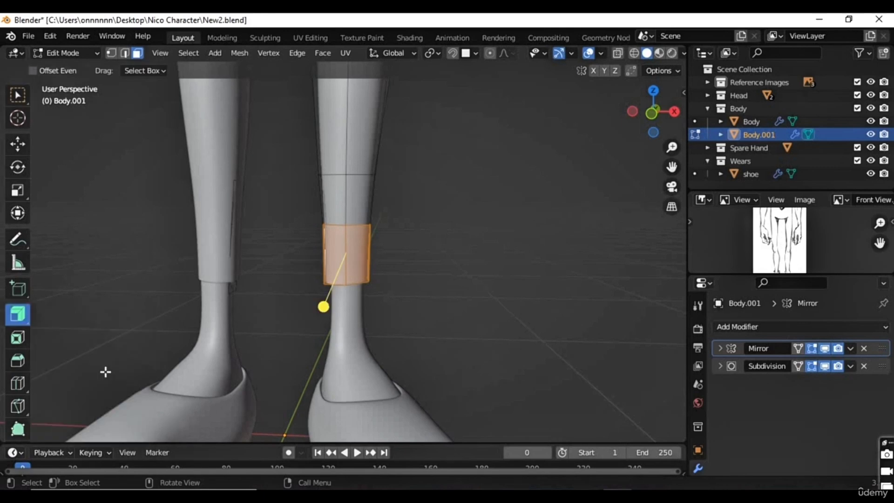
pyautogui.moveTo(355, 332); pyautogui.dragTo(366, 356, button='middle')
pyautogui.moveTo(310, 286); pyautogui.dragTo(313, 283)
pyautogui.moveTo(342, 313); pyautogui.dragTo(326, 241, button='middle')
pyautogui.moveTo(367, 324); pyautogui.dragTo(325, 151, button='middle')
# Step: Try recalculating the extruded cuff's normals, and undo back to the leg before the cuff extrusion
pyautogui.scroll(2, 354, 321)
pyautogui.keyDown('shift'); pyautogui.moveTo(368, 359); pyautogui.dragTo(365, 324, button='middle'); pyautogui.keyUp('shift')
pyautogui.scroll(1, 363, 328)
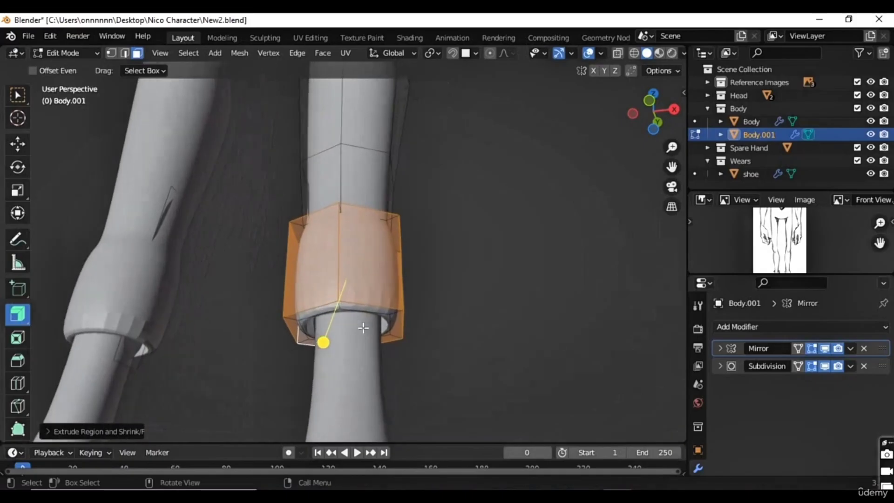
pyautogui.scroll(1, 363, 328)
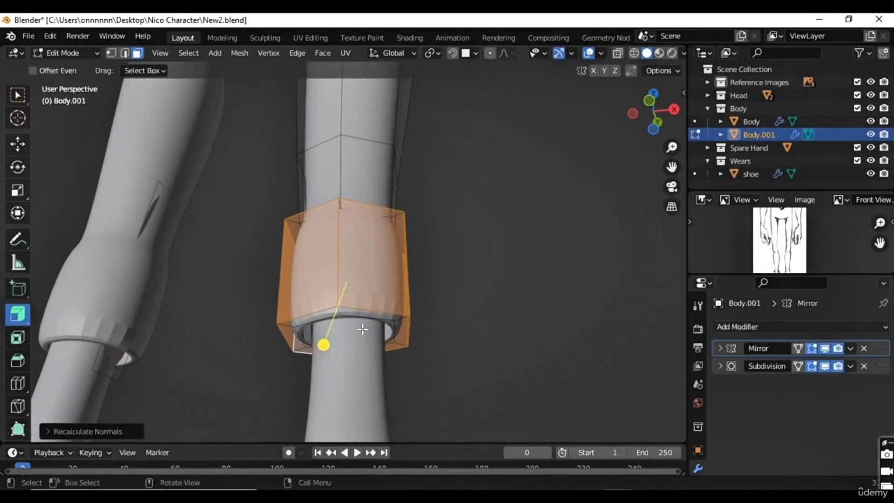
pyautogui.moveTo(362, 329); pyautogui.dragTo(362, 352, button='middle')
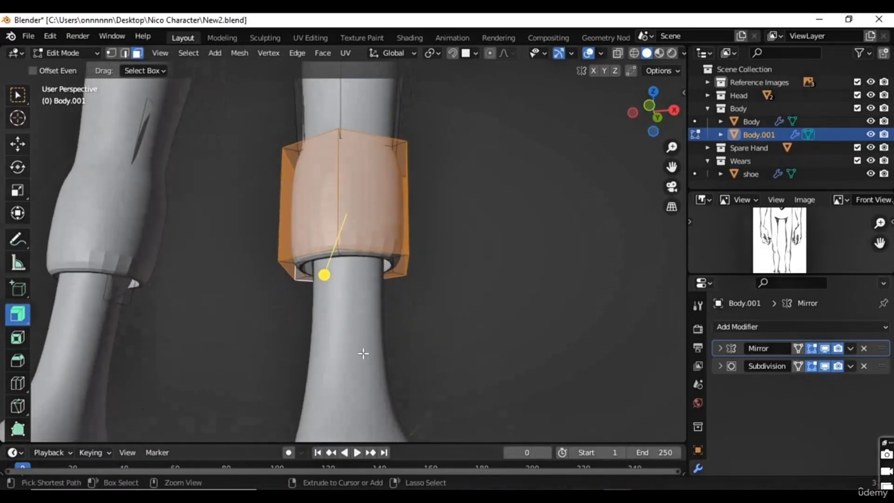
pyautogui.moveTo(368, 303); pyautogui.dragTo(324, 292, button='middle')
pyautogui.hotkey('ctrl', 'z')
pyautogui.hotkey('ctrl', 'z')
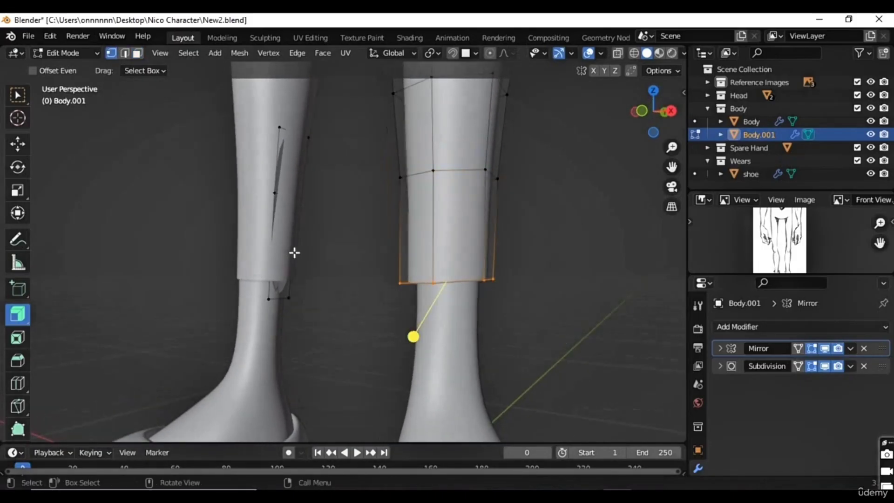
# Step: Return to the Select tool and delete the stray faces along the inside of the opposite lower leg
pyautogui.moveTo(273, 299); pyautogui.dragTo(307, 286, button='middle')
pyautogui.click(17, 94)
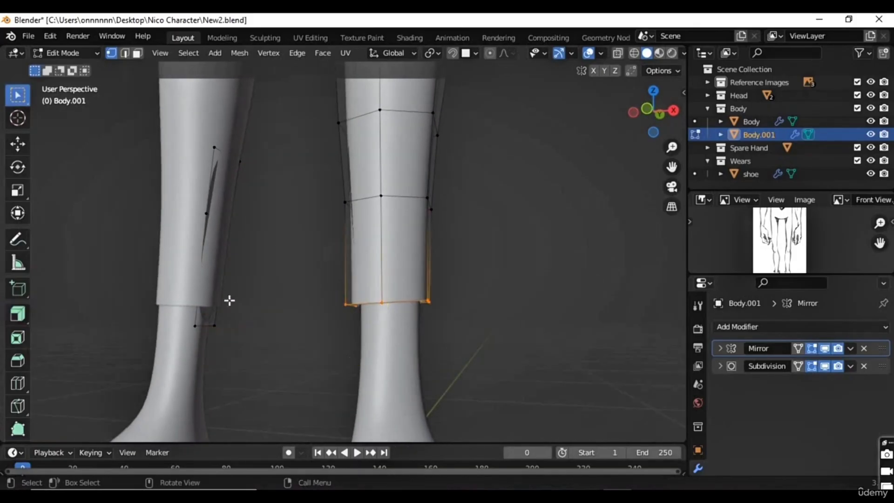
pyautogui.moveTo(229, 300); pyautogui.dragTo(273, 194, button='middle')
pyautogui.press('3')
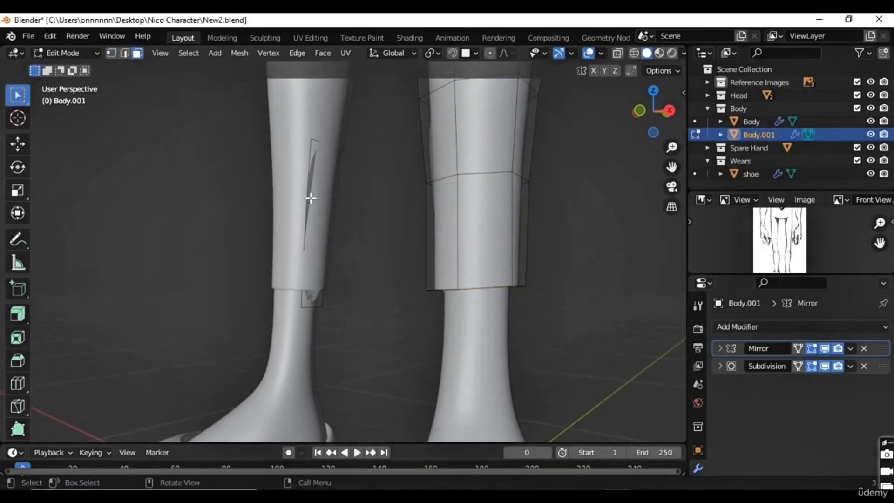
pyautogui.keyDown('shift'); pyautogui.click(306, 270); pyautogui.keyUp('shift')
pyautogui.press('x')
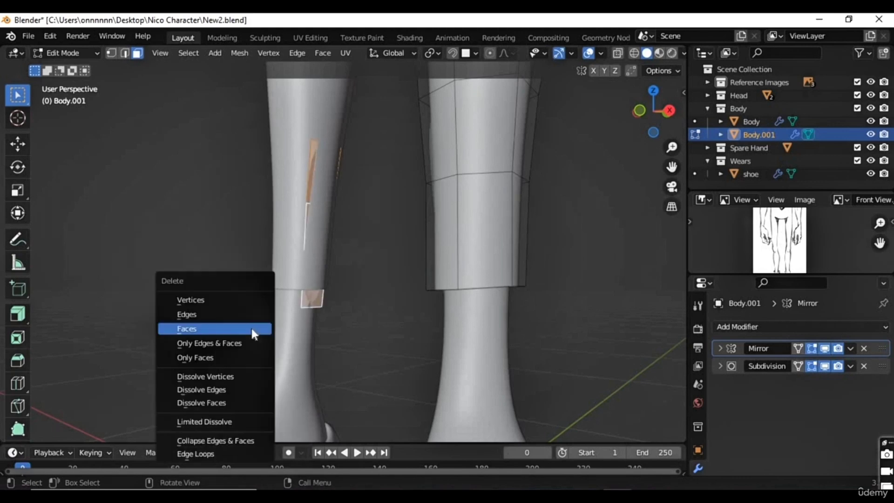
pyautogui.click(252, 328)
# Step: Try to form the cuff by extruding the ankle face loop in place and scaling it up to about 1.05
pyautogui.moveTo(489, 317); pyautogui.dragTo(410, 198, button='middle')
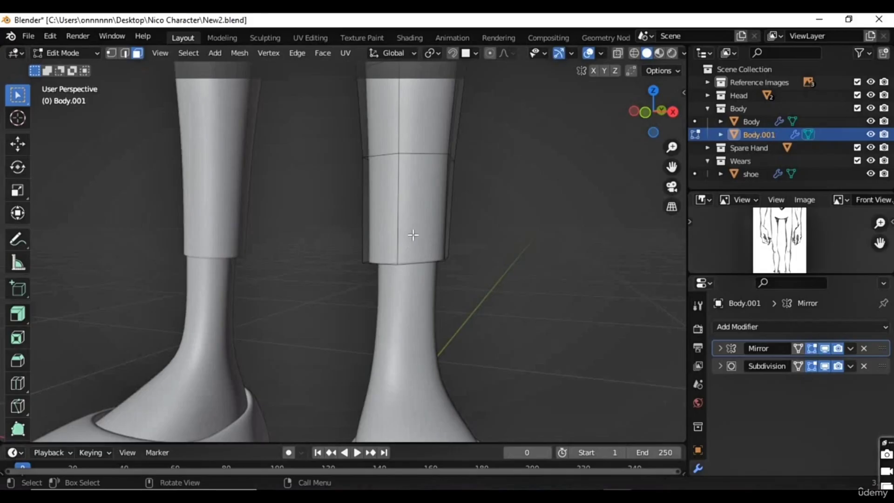
pyautogui.press('super')
pyautogui.press('super')
pyautogui.keyDown('alt'); pyautogui.click(433, 206); pyautogui.keyUp('alt')
pyautogui.moveTo(433, 205); pyautogui.dragTo(402, 265, button='middle')
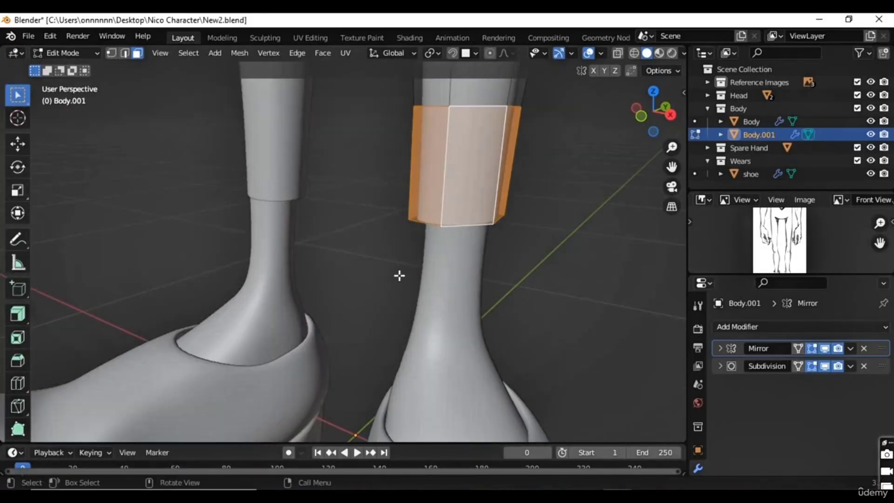
pyautogui.press('e')
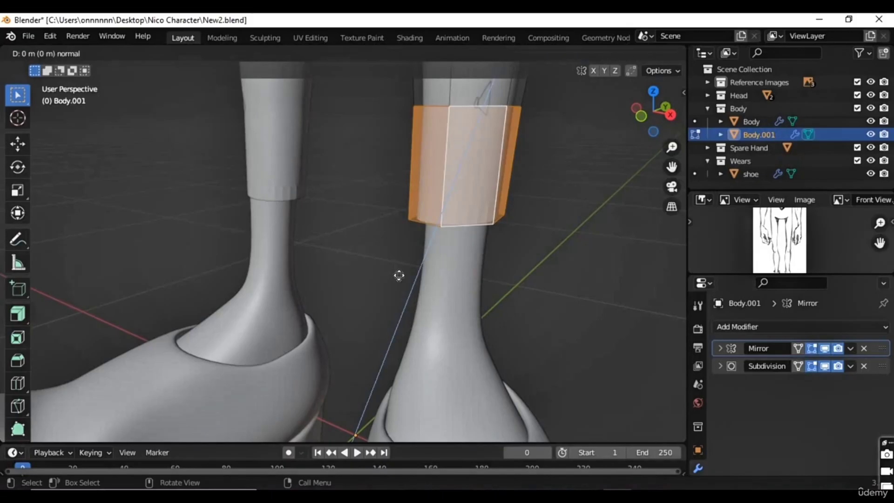
pyautogui.rightClick(399, 275)
pyautogui.press('s')
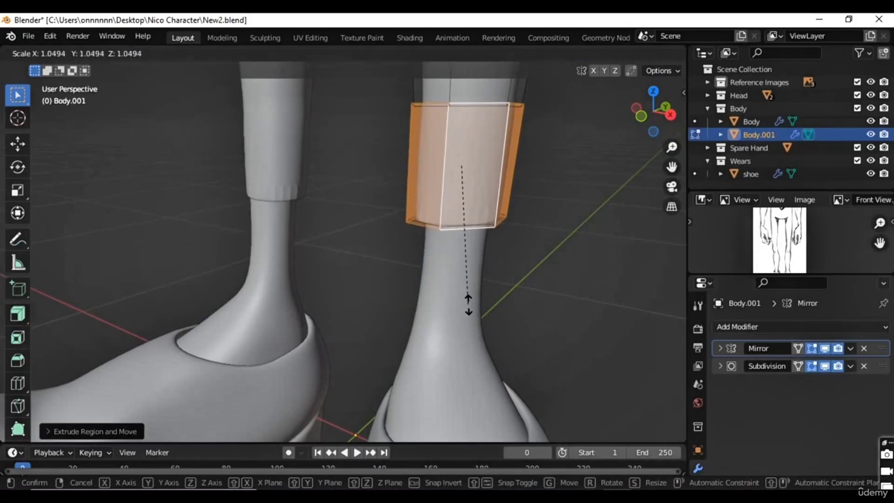
pyautogui.click(465, 310)
# Step: Examine the underside rim of the extruded cuff in both Edit Mode and Object Mode
pyautogui.moveTo(466, 310); pyautogui.dragTo(303, 260, button='middle')
pyautogui.press('Tab')
pyautogui.press('Tab')
pyautogui.click(111, 52)
pyautogui.moveTo(427, 277); pyautogui.dragTo(267, 307, button='middle')
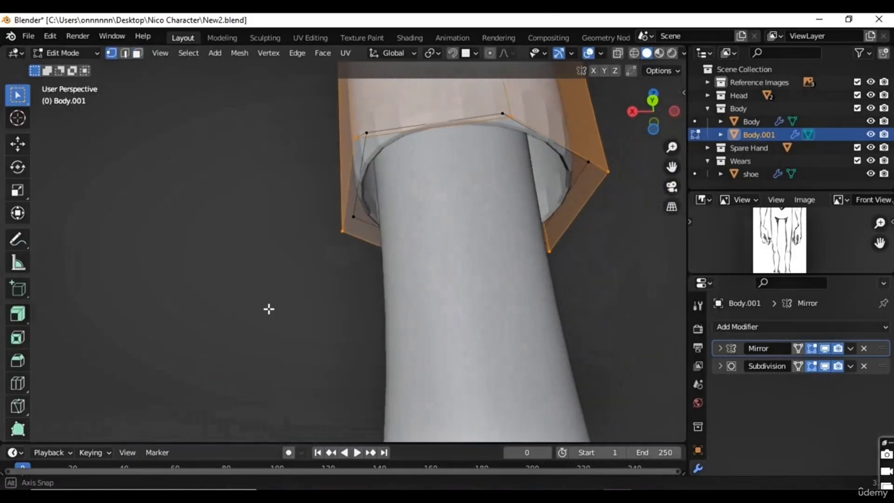
pyautogui.moveTo(483, 283); pyautogui.dragTo(482, 287, button='middle')
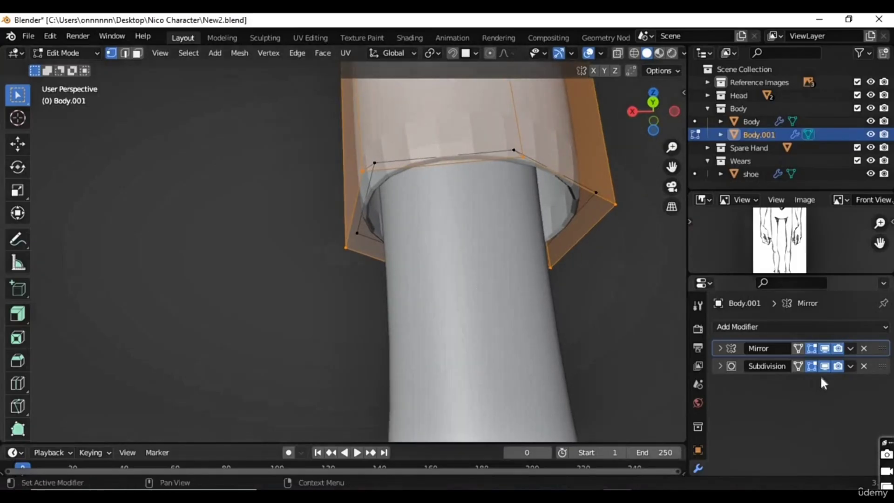
pyautogui.press('Tab')
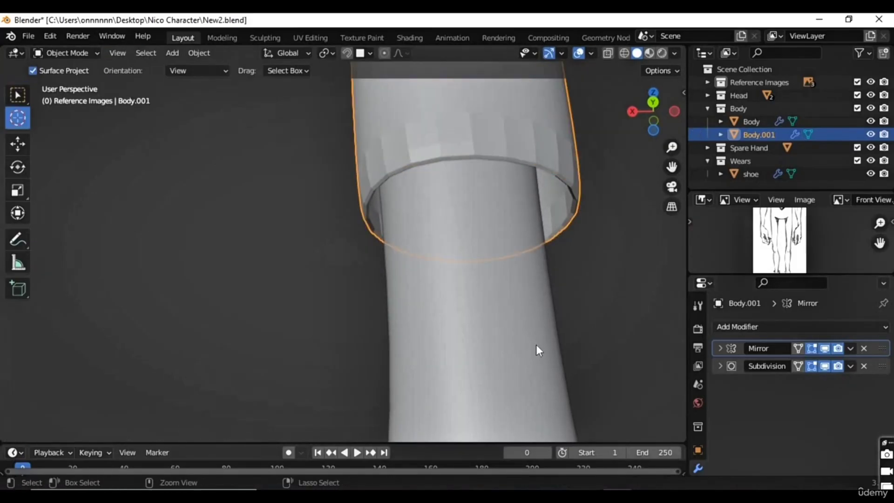
# Step: Undo the in-place extrusion and scaling of the ankle cuff
pyautogui.hotkey('ctrl', 'z')
pyautogui.moveTo(538, 325); pyautogui.dragTo(615, 387, button='middle')
pyautogui.moveTo(597, 380); pyautogui.dragTo(386, 319, button='middle')
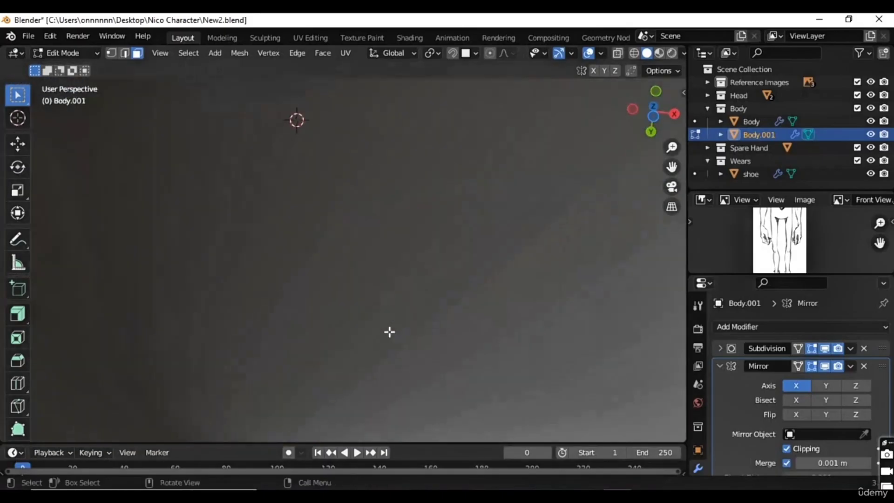
# Step: Frame the ankle band and try moving the centre vertex of its lower rim, cancelling the move
pyautogui.press('KP_Decimal')
pyautogui.press('1')
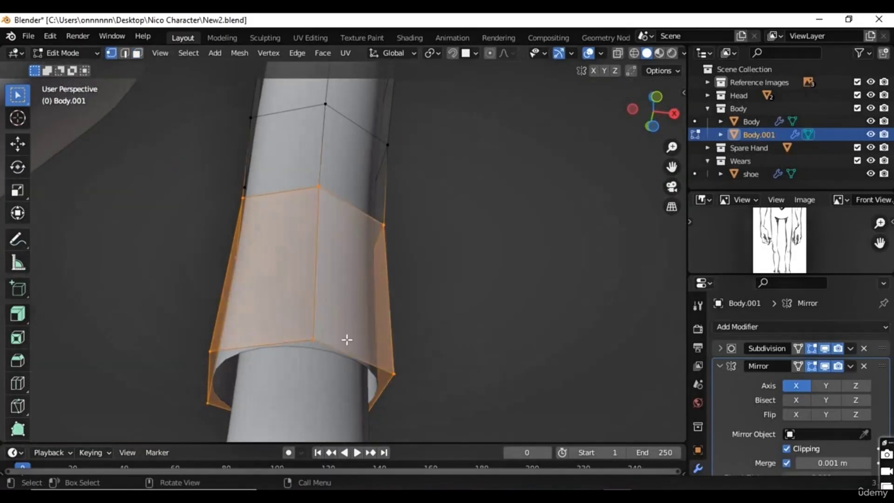
pyautogui.moveTo(336, 314); pyautogui.dragTo(316, 349, button='middle')
pyautogui.click(313, 354)
pyautogui.press('g')
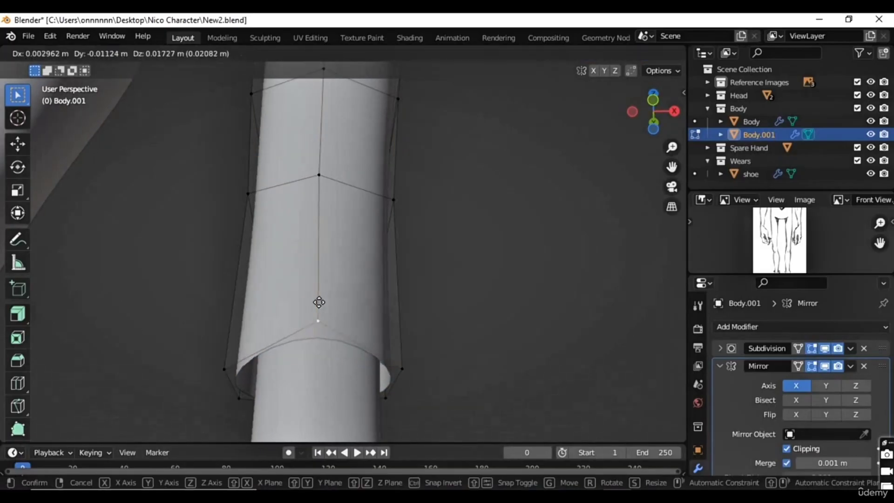
pyautogui.rightClick(328, 368)
pyautogui.moveTo(328, 367); pyautogui.dragTo(413, 378, button='middle')
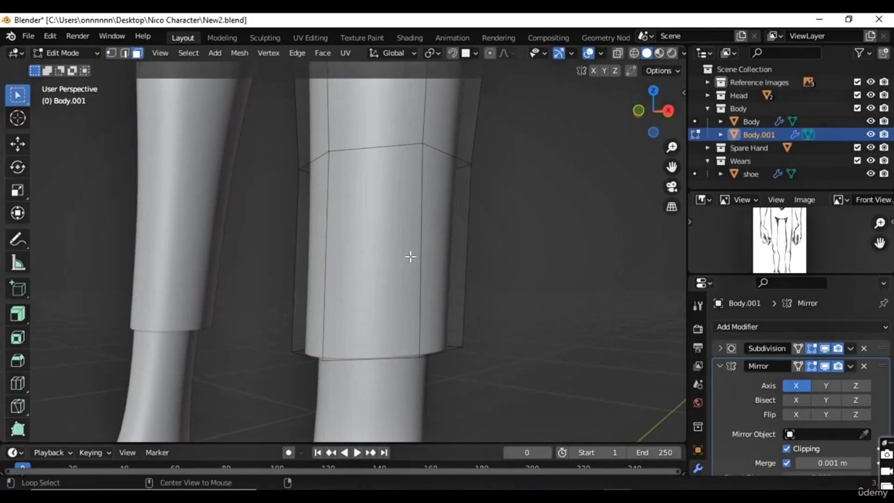
# Step: Delete the faces of the ankle band at the lower end of the trouser leg
pyautogui.press('a')
pyautogui.press('x')
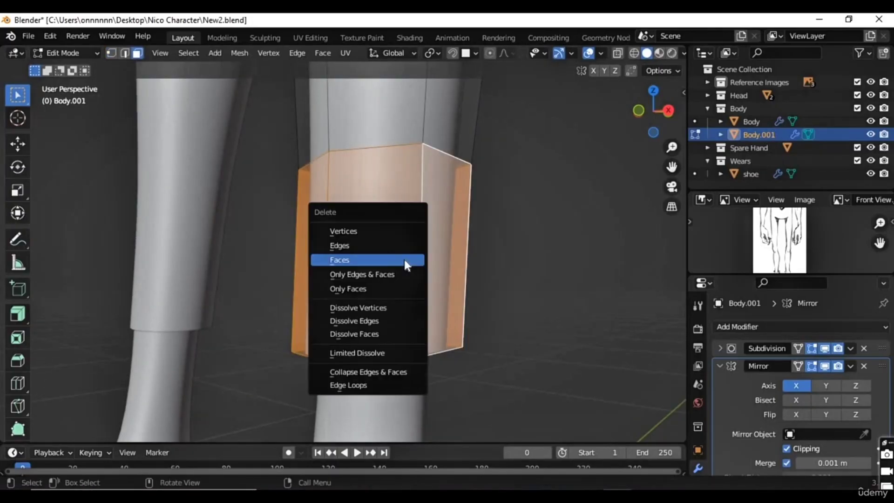
pyautogui.click(405, 259)
# Step: Extrude the open edge loop of the trouser leg down about 0.16 m and position it in the front and side views
pyautogui.moveTo(405, 257); pyautogui.dragTo(404, 158, button='middle')
pyautogui.click(123, 55)
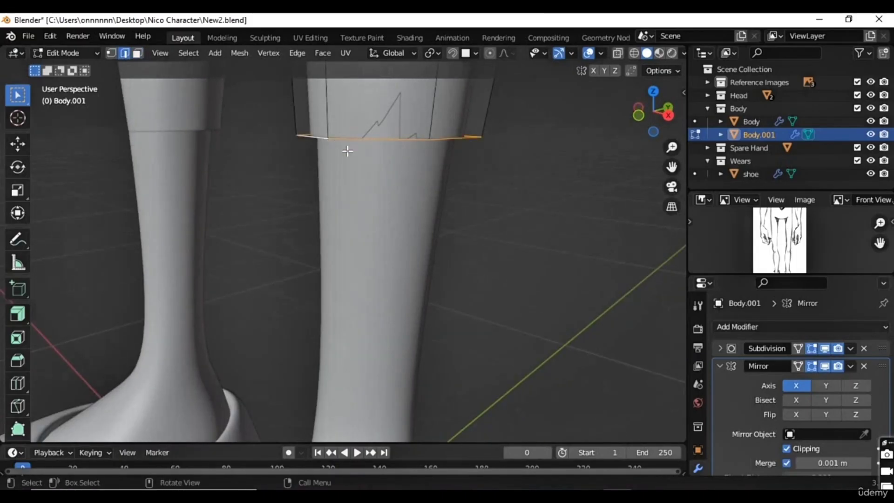
pyautogui.press('KP_1')
pyautogui.press('g')
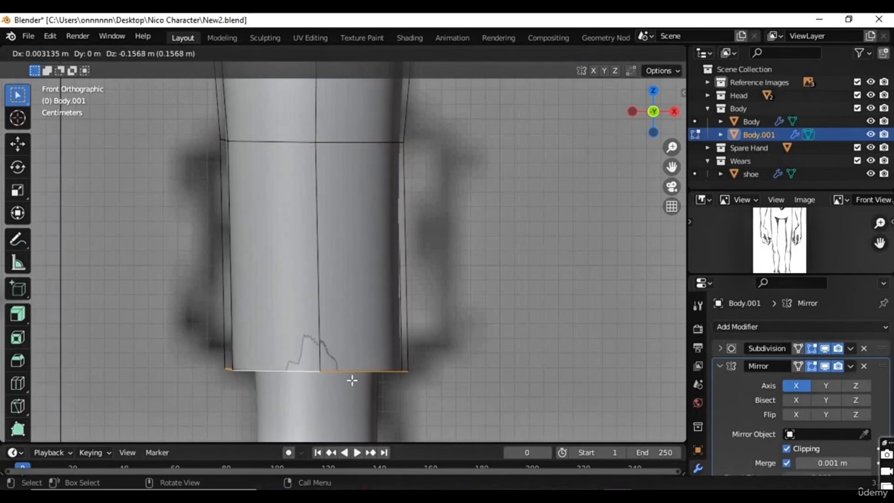
pyautogui.click(370, 379)
pyautogui.press('KP_3')
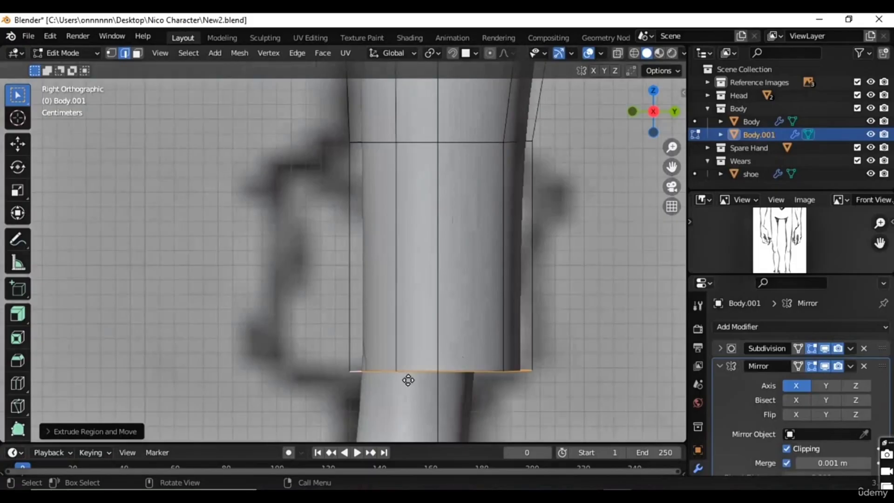
pyautogui.press('g')
pyautogui.click(389, 379)
# Step: Try to extrude the rebuilt ankle face loop along its normal
pyautogui.moveTo(297, 307); pyautogui.dragTo(203, 119, button='middle')
pyautogui.click(137, 53)
pyautogui.keyDown('alt'); pyautogui.click(373, 261); pyautogui.keyUp('alt')
pyautogui.scroll(-2, 382, 267)
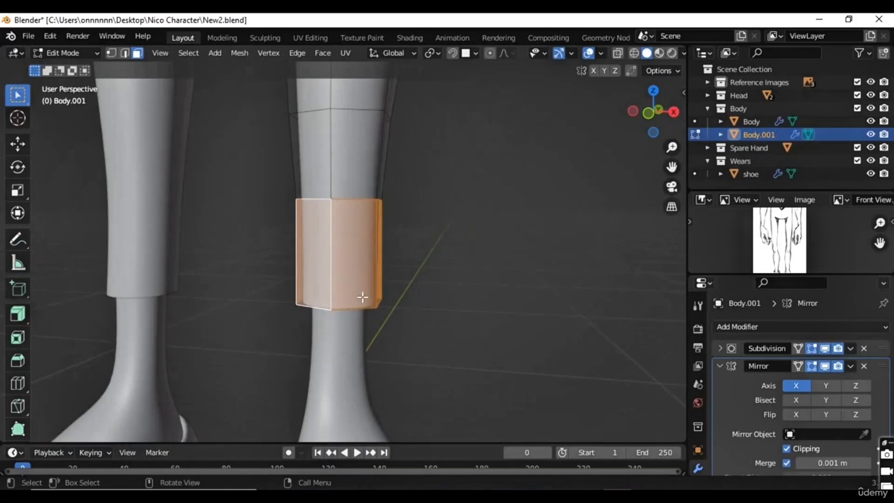
pyautogui.moveTo(362, 299); pyautogui.dragTo(417, 301, button='middle')
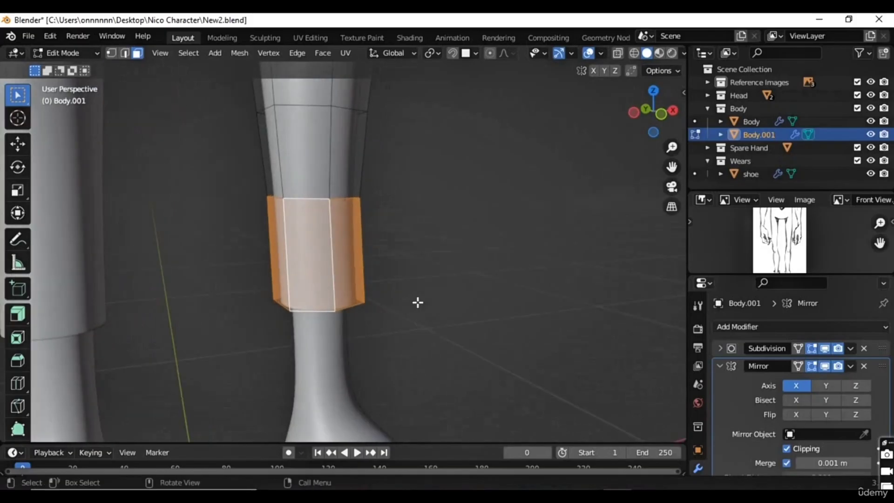
pyautogui.press('e')
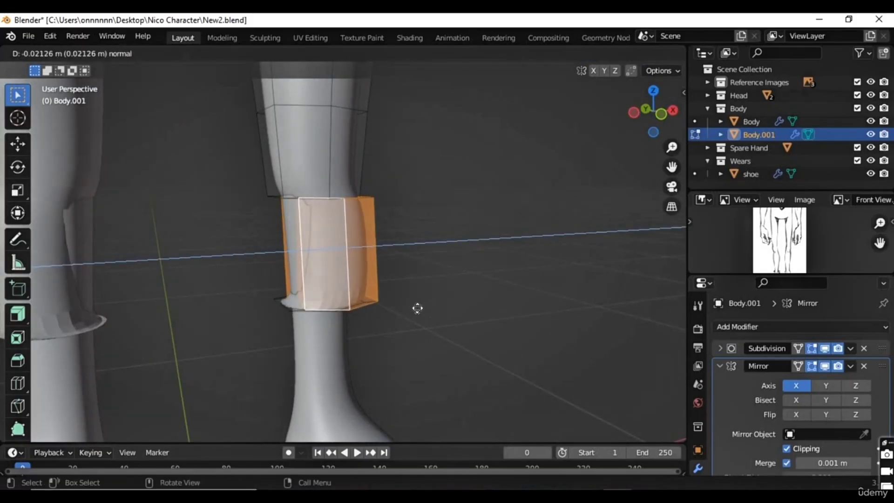
pyautogui.rightClick(406, 302)
# Step: Add a loop cut to the ankle band and slide it close to the lower rim
pyautogui.moveTo(343, 334); pyautogui.dragTo(329, 305, button='middle')
pyautogui.hotkey('ctrl', 'r')
pyautogui.click(329, 306)
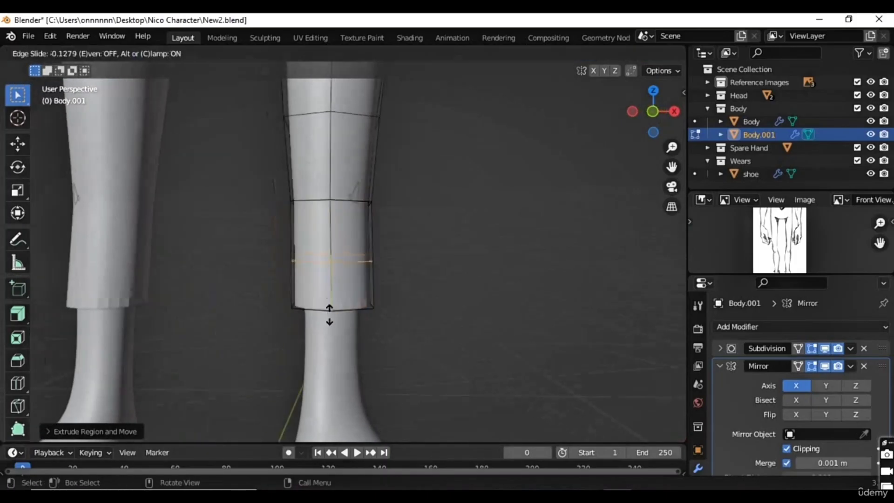
pyautogui.click(337, 343)
# Step: Extrude the lower rim's edge loop in place and scale it inward to about 0.90
pyautogui.moveTo(339, 279); pyautogui.dragTo(340, 327, button='middle')
pyautogui.scroll(4, 340, 331)
pyautogui.moveTo(343, 362); pyautogui.dragTo(333, 346, button='middle')
pyautogui.press('g')
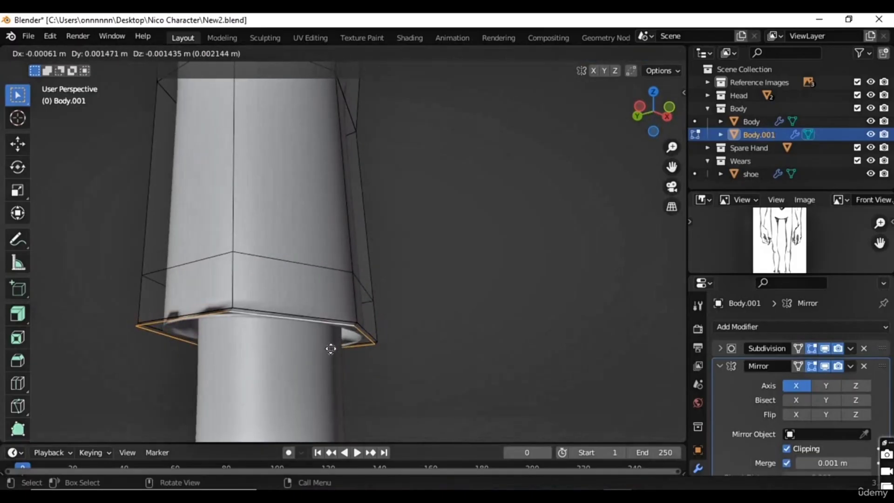
pyautogui.rightClick(332, 347)
pyautogui.press('s')
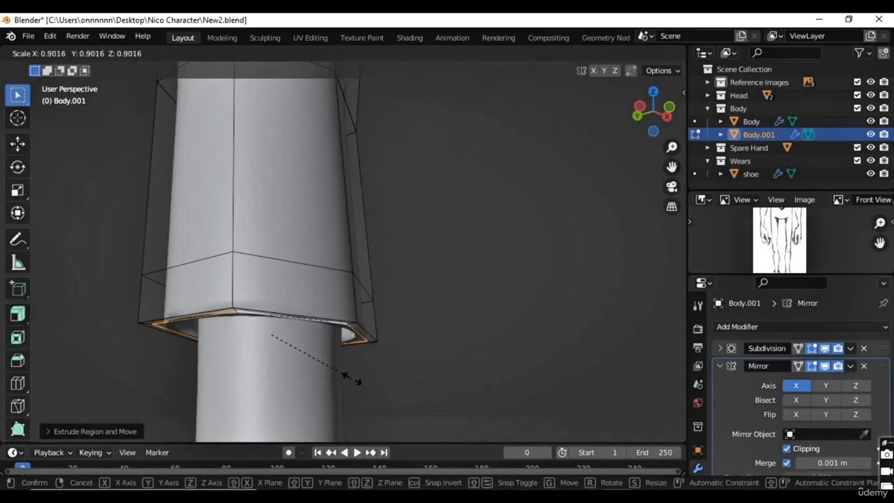
pyautogui.click(353, 379)
# Step: Undo the inward extrusion and scaling of the trouser leg's lower rim
pyautogui.moveTo(365, 361); pyautogui.dragTo(353, 324, button='middle')
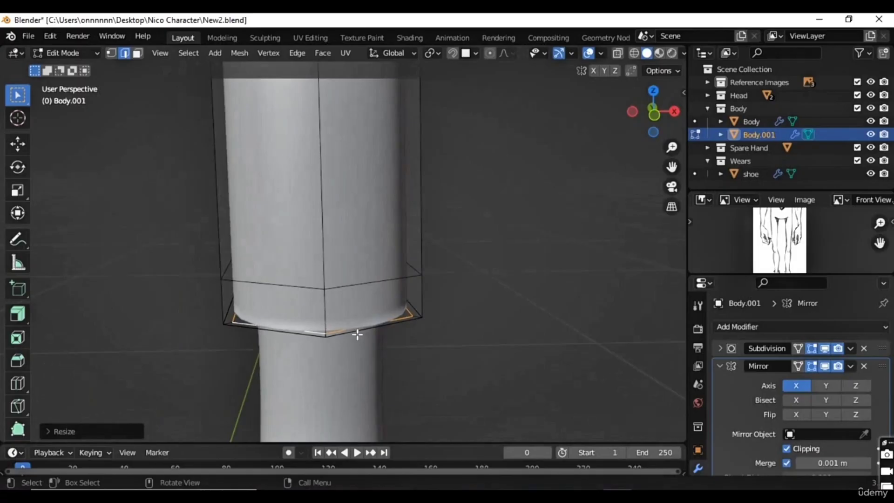
pyautogui.scroll(-6, 358, 335)
pyautogui.hotkey('ctrl', 'z')
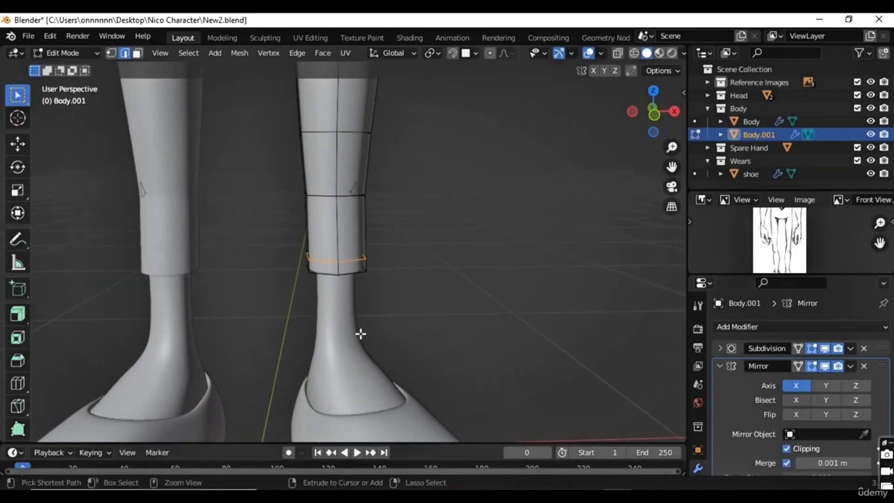
pyautogui.scroll(-10, 362, 331)
pyautogui.keyDown('shift'); pyautogui.moveTo(371, 318); pyautogui.dragTo(360, 408, button='middle'); pyautogui.keyUp('shift')
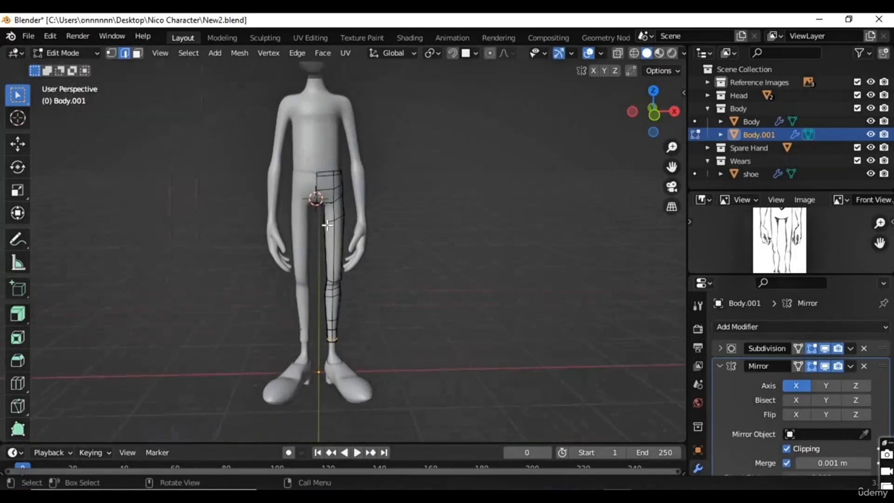
# Step: Undo the loop cut near the lower rim and the leftover extrusion on the ankle band
pyautogui.scroll(2, 334, 277)
pyautogui.moveTo(335, 301); pyautogui.dragTo(341, 140, button='middle')
pyautogui.scroll(5, 342, 296)
pyautogui.scroll(2, 343, 296)
pyautogui.moveTo(355, 268); pyautogui.dragTo(352, 306, button='middle')
pyautogui.press('3')
pyautogui.keyDown('alt'); pyautogui.click(352, 306); pyautogui.keyUp('alt')
pyautogui.hotkey('ctrl', 'z')
pyautogui.hotkey('ctrl', 'z')
pyautogui.hotkey('ctrl', 'z')
pyautogui.hotkey('ctrl', 'z')
pyautogui.hotkey('ctrl', 'z')
pyautogui.hotkey('ctrl', 'z')
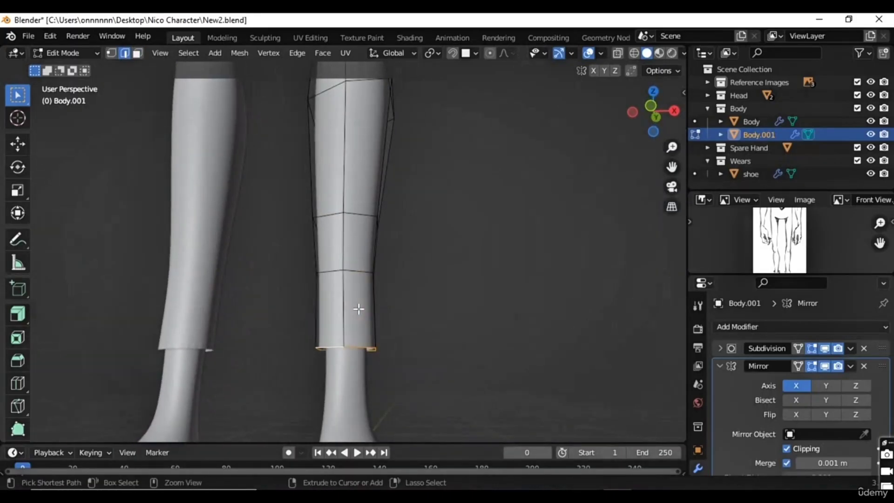
pyautogui.moveTo(365, 329)
pyautogui.mouseDown(button='middle')
pyautogui.moveTo(355, 339)
pyautogui.moveTo(378, 337)
pyautogui.mouseUp(button='middle')
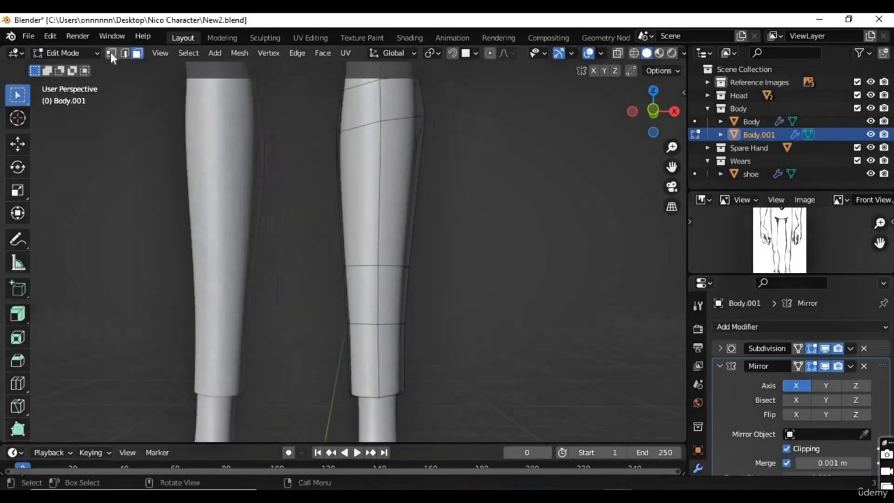
# Step: Select the ankle face loop and extrude it outward to form a raised cuff
pyautogui.keyDown('alt'); pyautogui.click(382, 357); pyautogui.keyUp('alt')
pyautogui.moveTo(391, 359); pyautogui.dragTo(403, 289, button='middle')
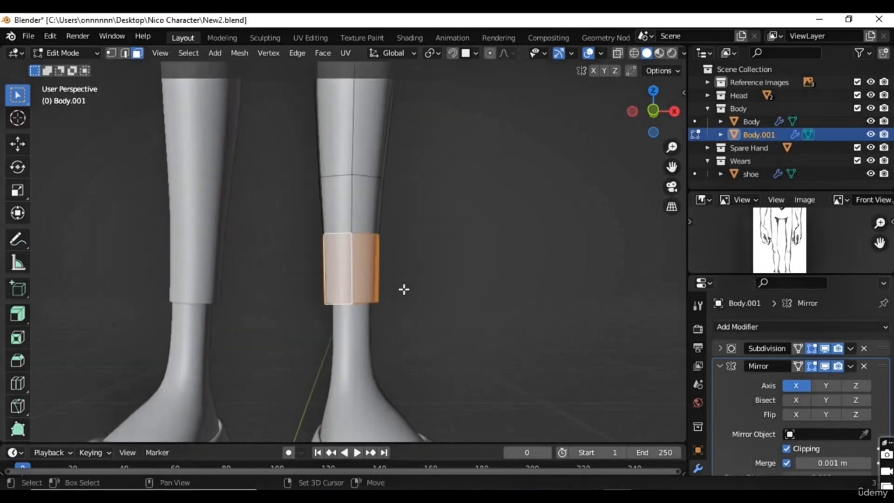
pyautogui.press('g')
pyautogui.press('z')
pyautogui.press('z')
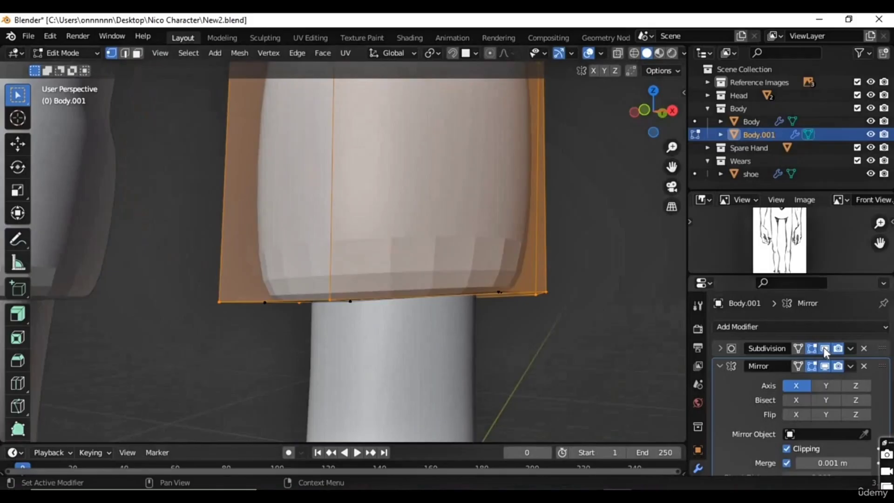
# Step: Hide the Subdivision modifier's effect in the viewport and examine the cuff geometry on the leg
pyautogui.click(825, 347)
pyautogui.click(825, 348)
pyautogui.click(824, 348)
pyautogui.moveTo(479, 361); pyautogui.dragTo(461, 371, button='middle')
pyautogui.scroll(-3, 461, 371)
pyautogui.moveTo(378, 243); pyautogui.dragTo(386, 323, button='middle')
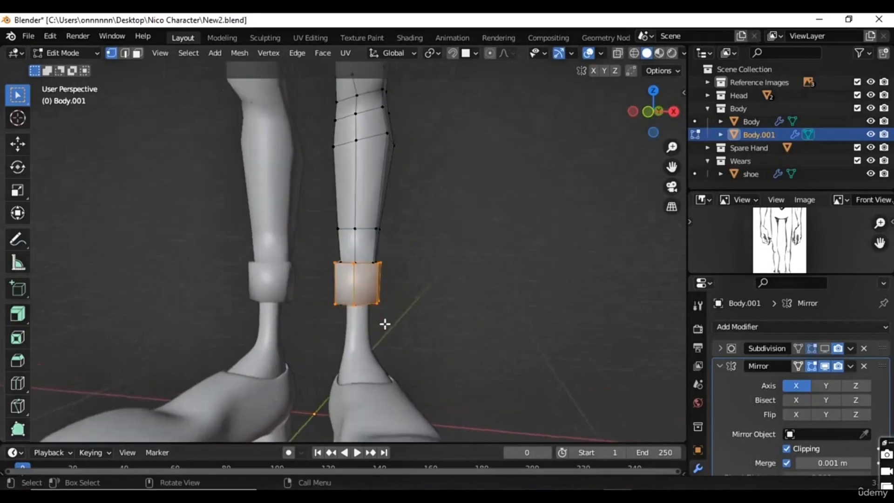
# Step: Select the whole trousers mesh and recalculate its normals outward
pyautogui.scroll(6, 379, 307)
pyautogui.press('a')
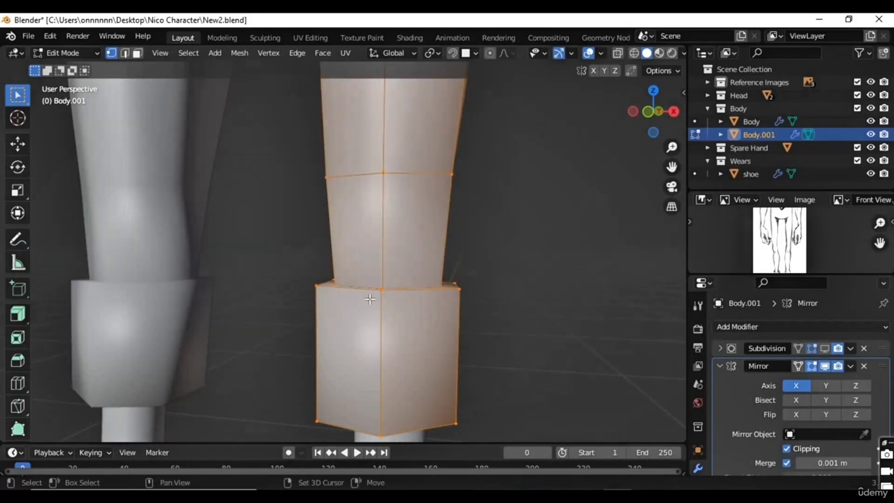
pyautogui.hotkey('shift', 'n')
# Step: Move the trousers object Body.001 out of the Body collection into the Scene Collection
pyautogui.moveTo(372, 318); pyautogui.dragTo(317, 279, button='middle')
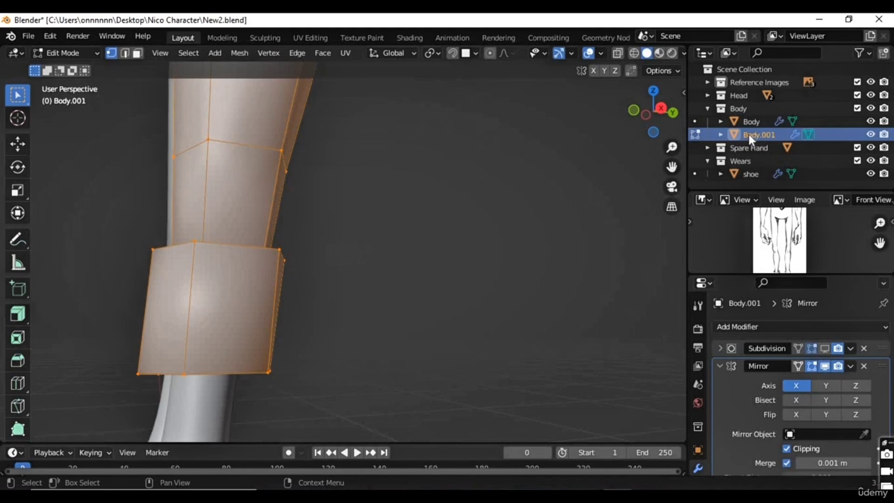
pyautogui.click(707, 161)
pyautogui.moveTo(750, 134); pyautogui.dragTo(747, 176)
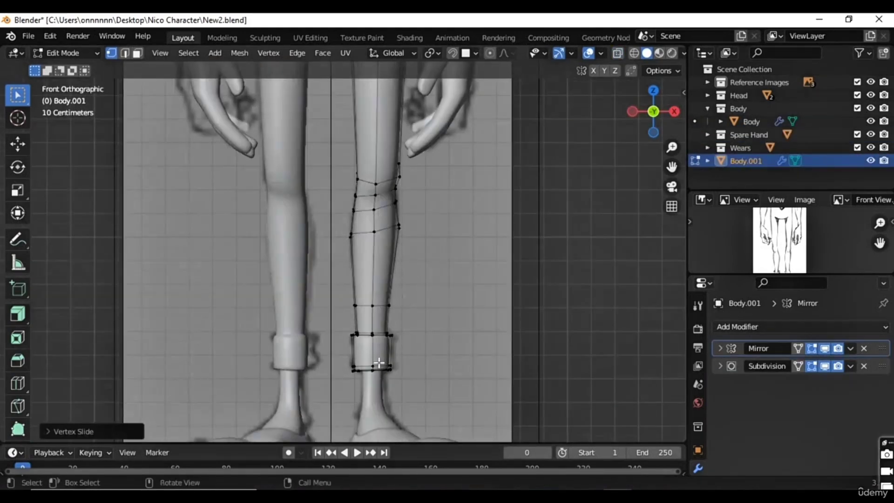
# Step: Add a loop cut around the middle of the ankle cuff and scale it down to about 0.88
pyautogui.moveTo(375, 358); pyautogui.dragTo(399, 310, button='middle')
pyautogui.scroll(2, 400, 309)
pyautogui.hotkey('ctrl', 'r')
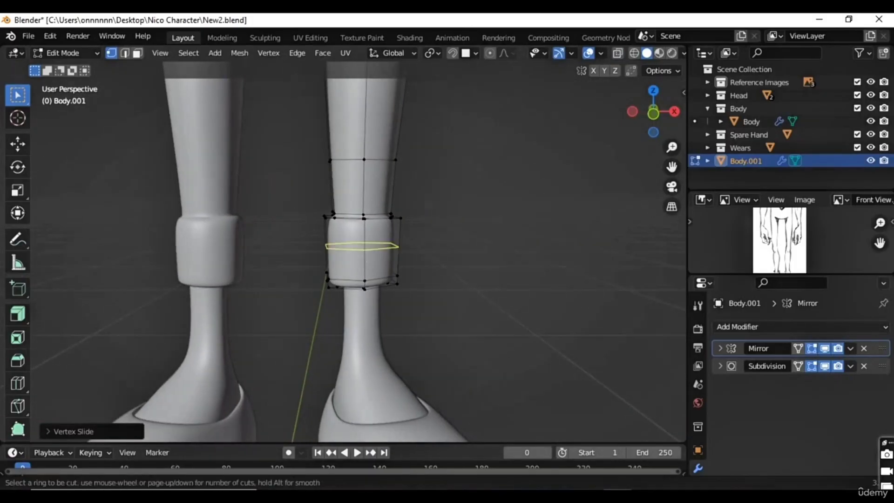
pyautogui.click(369, 261)
pyautogui.click(369, 266)
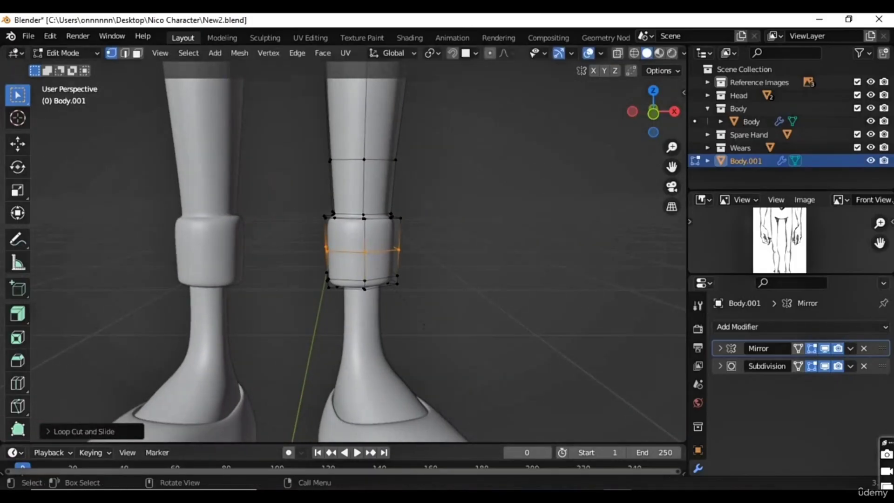
pyautogui.press('s')
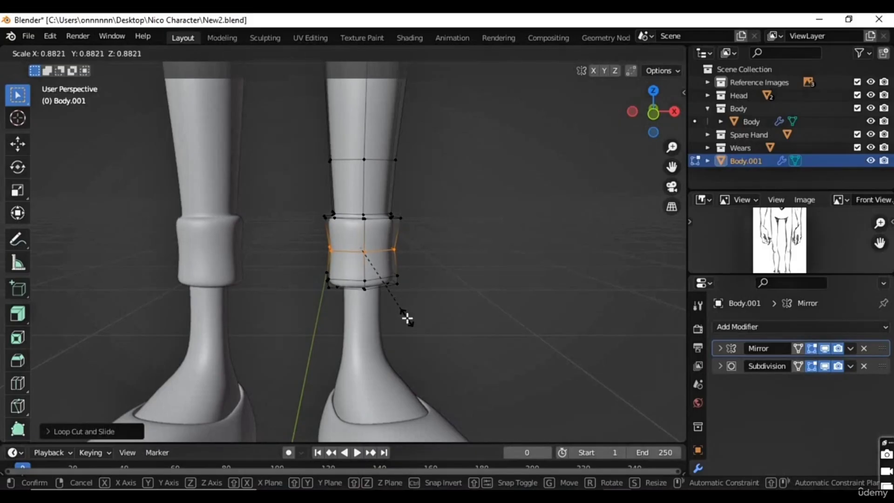
pyautogui.click(408, 318)
# Step: Scale the cuff's middle loop down further to about 0.93, comparing it with the reference in front view
pyautogui.press('KP_1')
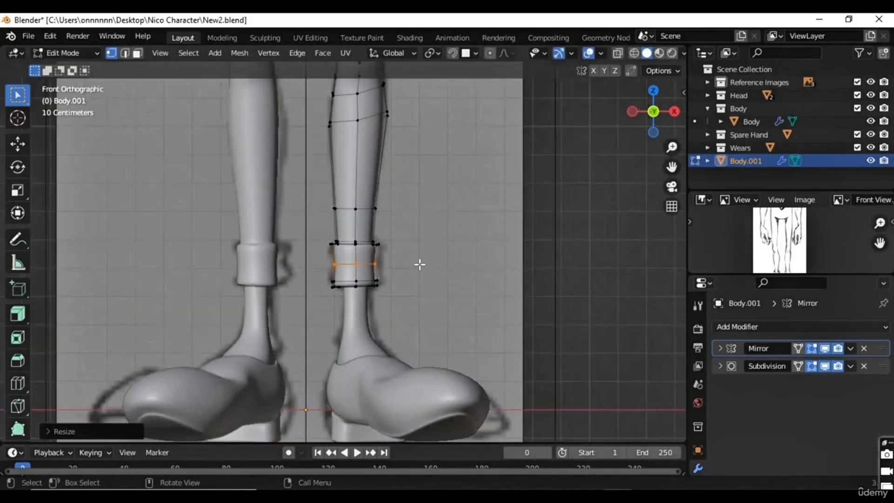
pyautogui.scroll(4, 374, 265)
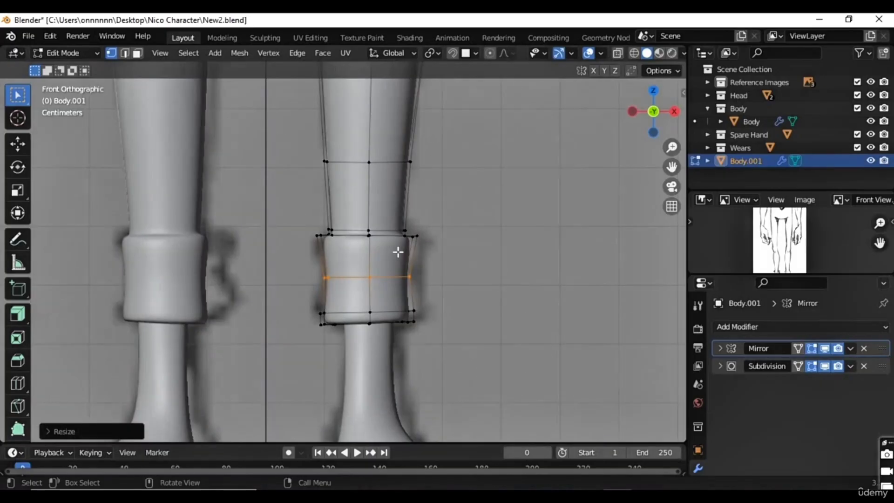
pyautogui.scroll(2, 398, 252)
pyautogui.press('s')
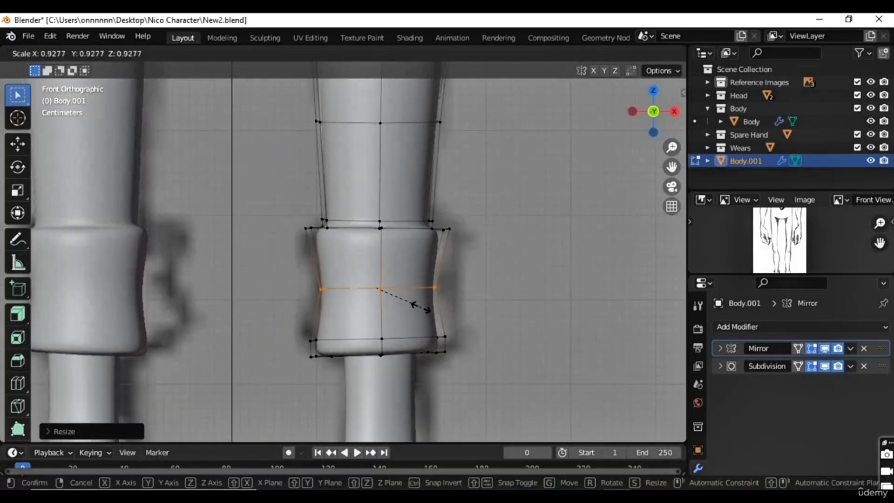
pyautogui.click(421, 307)
# Step: Slide the middle loop up toward the cuff's upper edge and scale it to about 0.92
pyautogui.press('g')
pyautogui.press('g')
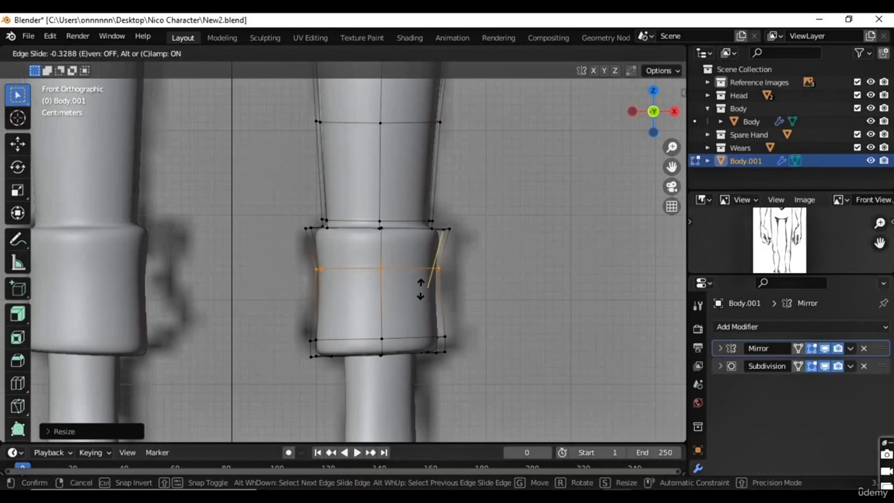
pyautogui.click(431, 300)
pyautogui.press('s')
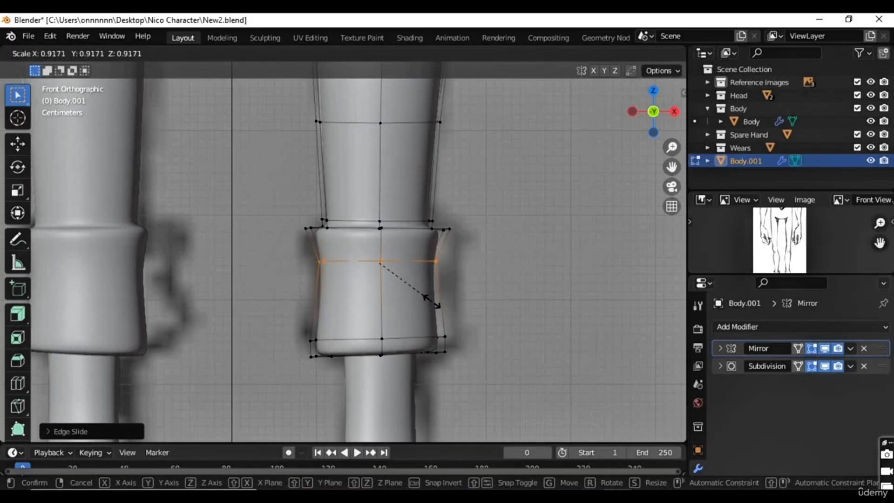
pyautogui.click(431, 301)
# Step: Add a second loop cut in the lower part of the cuff and scale it to about 0.84
pyautogui.hotkey('ctrl', 'r')
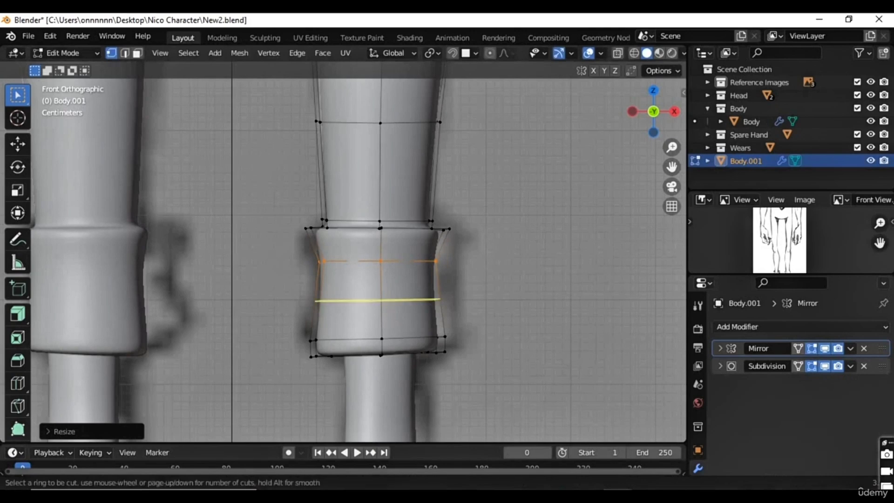
pyautogui.click(393, 320)
pyautogui.click(395, 336)
pyautogui.press('s')
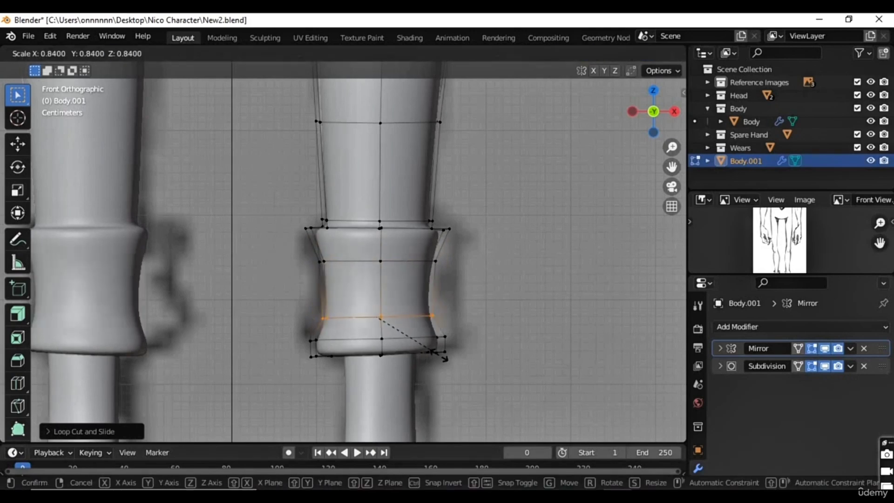
pyautogui.click(448, 358)
# Step: Return to Object Mode with the selection tool active and review the trousers and cuffs on the whole character
pyautogui.scroll(-5, 439, 295)
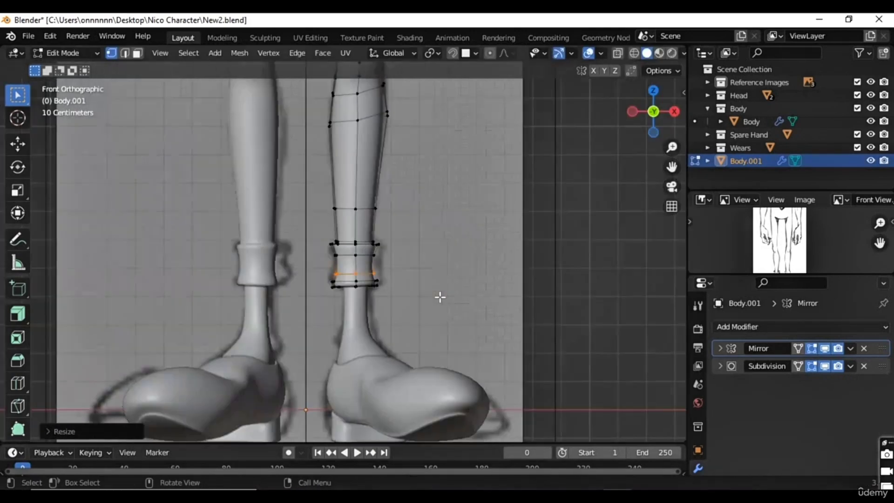
pyautogui.press('Tab')
pyautogui.scroll(-6, 423, 285)
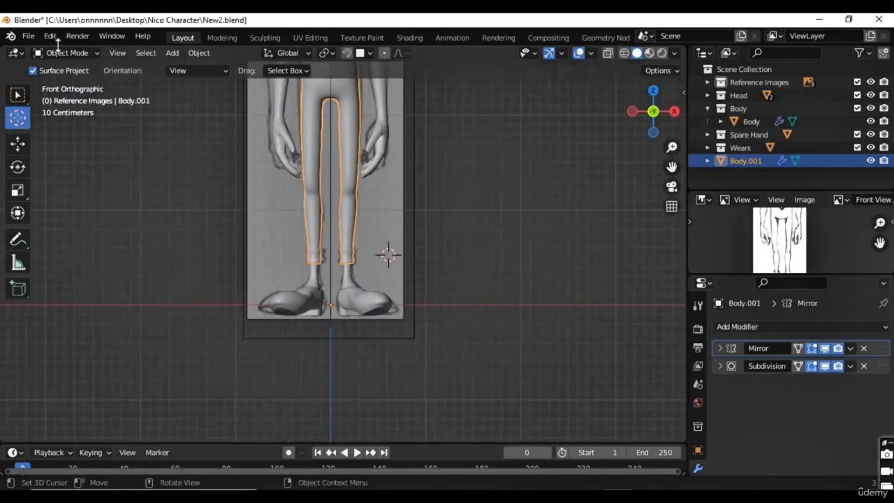
pyautogui.click(18, 95)
pyautogui.click(524, 261)
pyautogui.moveTo(330, 284); pyautogui.dragTo(363, 289, button='middle')
pyautogui.scroll(-3, 512, 274)
pyautogui.scroll(2, 345, 306)
# Step: Extrude the waist rim's edge loop, move it about 0.018 m inside the trousers and scale it to about 0.94
pyautogui.click(370, 317)
pyautogui.scroll(3, 366, 300)
pyautogui.press('KP_1')
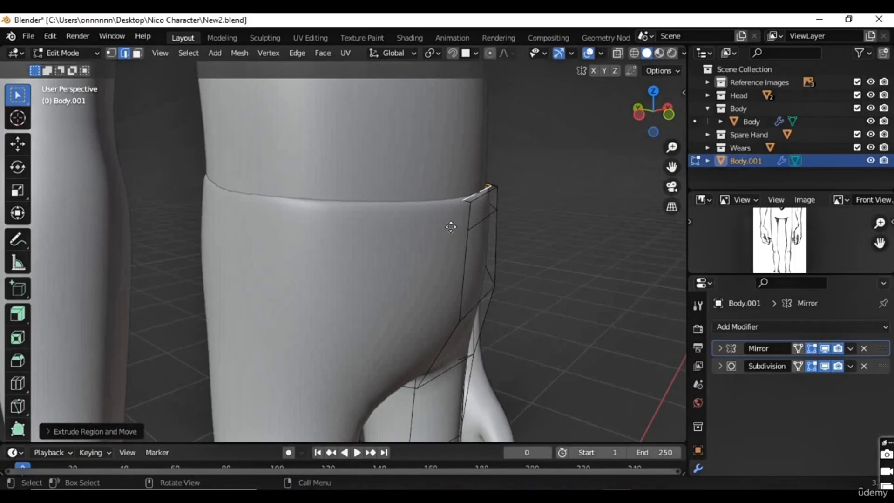
pyautogui.press('g')
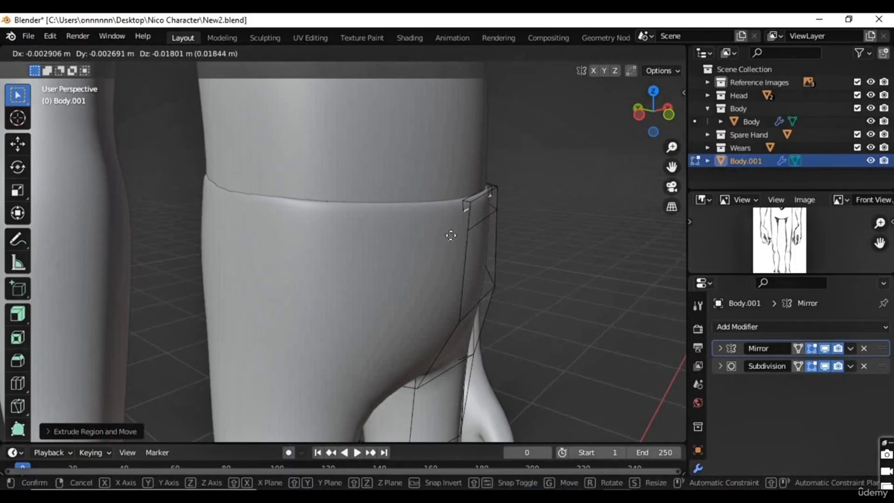
pyautogui.click(449, 233)
pyautogui.press('s')
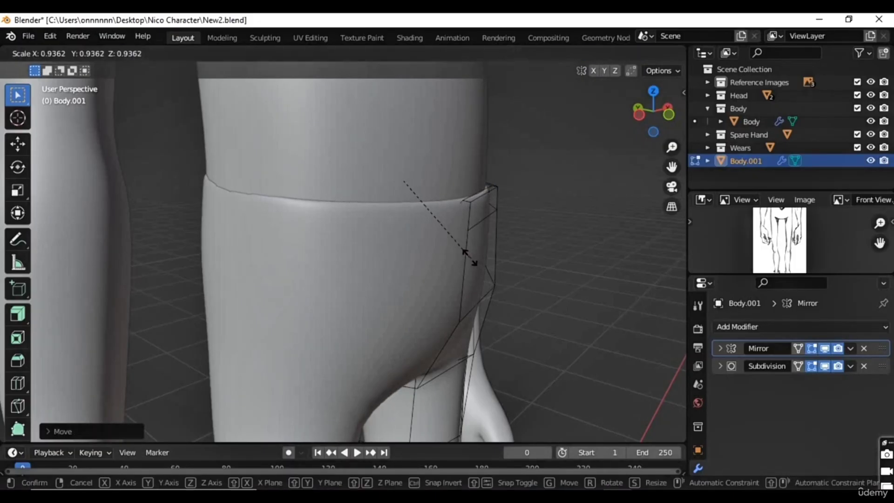
pyautogui.click(470, 257)
# Step: Move the waist rim's side edge about 0.011 m outward from the hip with smooth proportional editing
pyautogui.moveTo(469, 232); pyautogui.dragTo(298, 268, button='middle')
pyautogui.scroll(-4, 351, 289)
pyautogui.keyDown('shift'); pyautogui.moveTo(351, 289); pyautogui.dragTo(333, 195, button='middle'); pyautogui.keyUp('shift')
pyautogui.moveTo(314, 116); pyautogui.dragTo(341, 148, button='middle')
pyautogui.keyDown('shift'); pyautogui.moveTo(343, 150); pyautogui.dragTo(367, 247, button='middle'); pyautogui.keyUp('shift')
pyautogui.scroll(3, 369, 244)
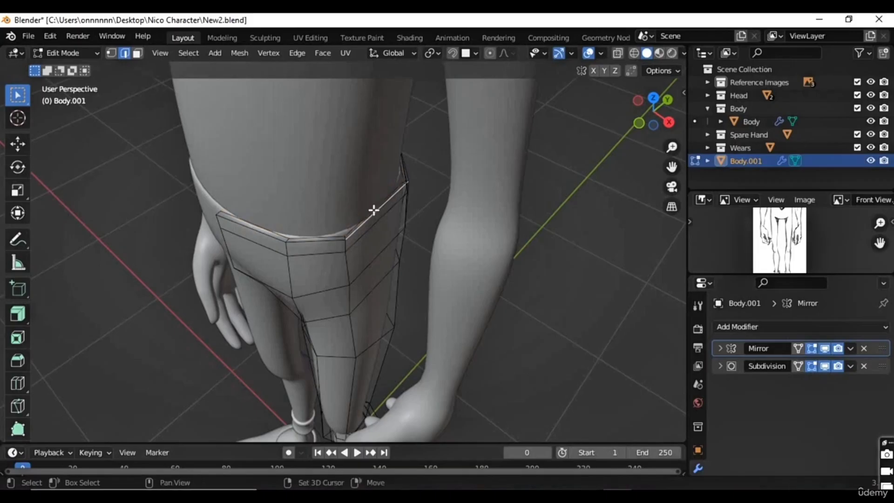
pyautogui.moveTo(482, 174); pyautogui.dragTo(435, 203, button='middle')
pyautogui.press('g')
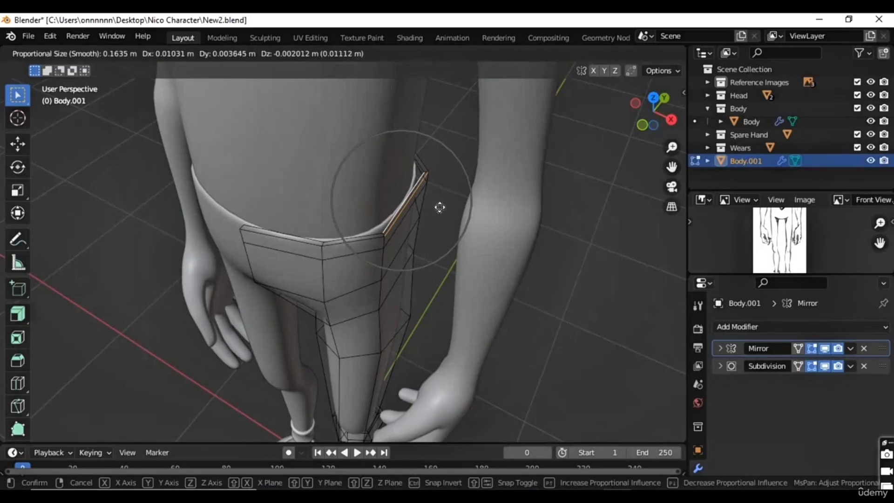
pyautogui.click(340, 202)
# Step: Turn on X-ray display to work on the back of the trousers' waist
pyautogui.moveTo(340, 203); pyautogui.dragTo(405, 191, button='middle')
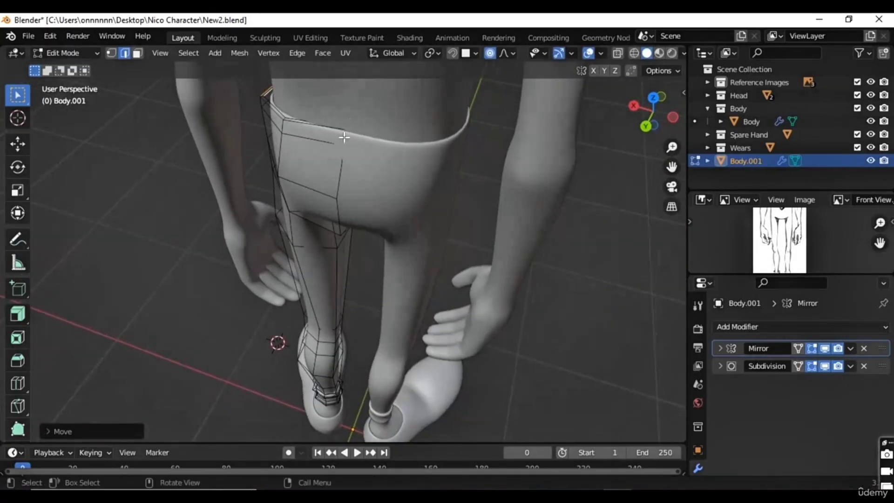
pyautogui.hotkey('alt', 'z')
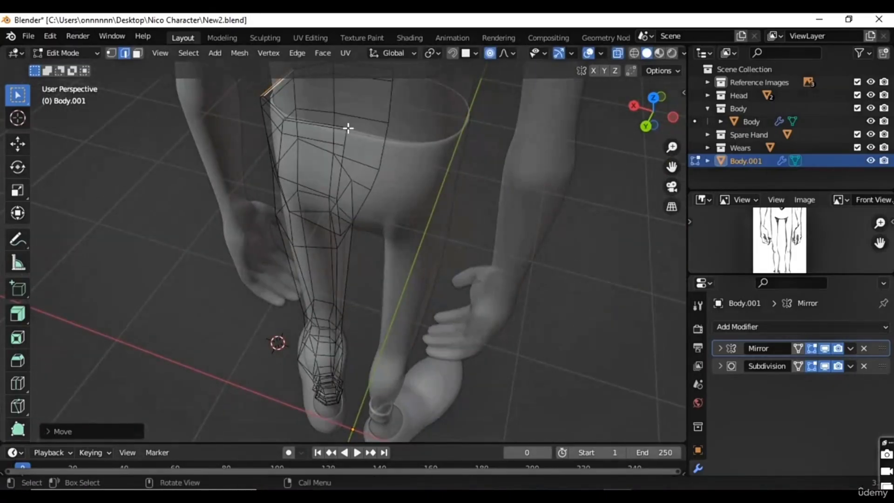